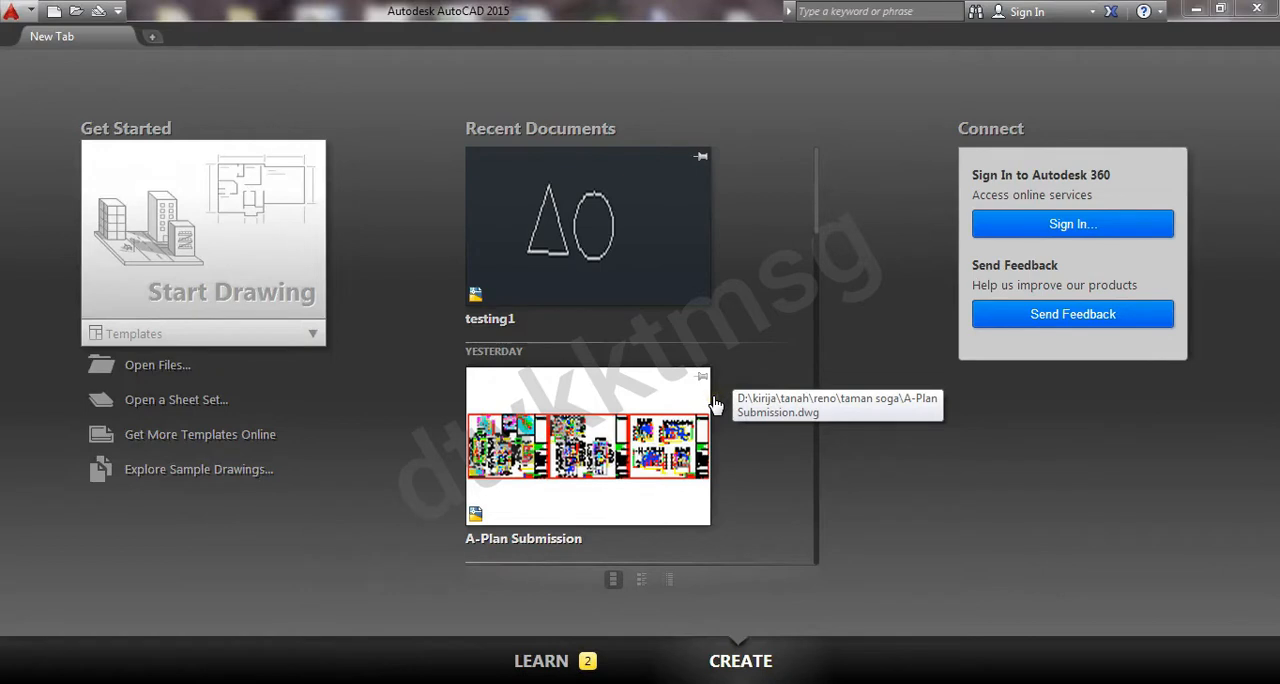
pyautogui.click(705, 412)
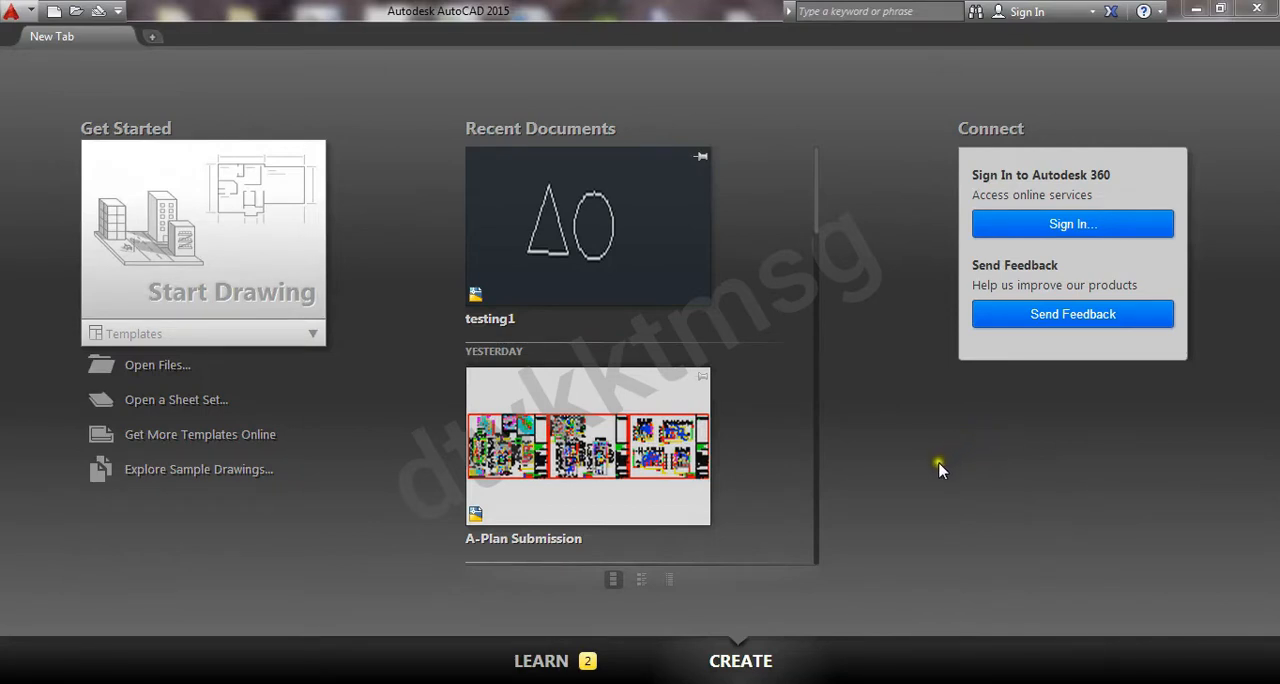
pyautogui.click(913, 481)
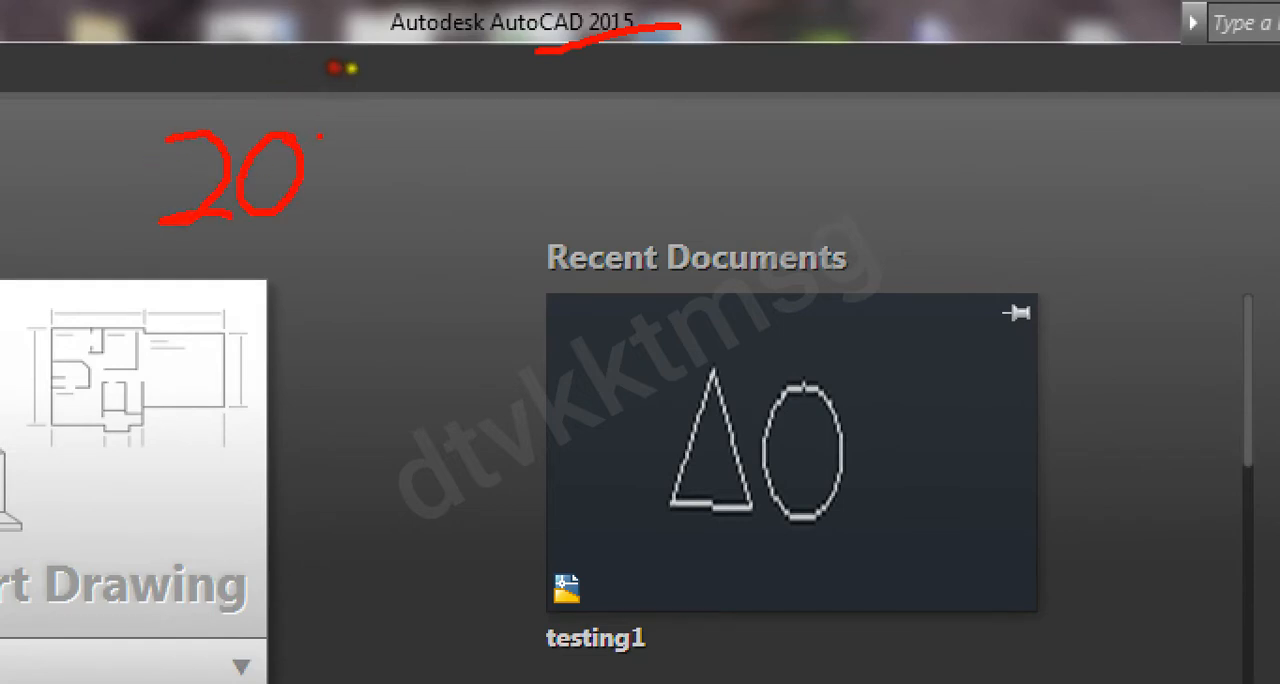
pyautogui.moveTo(323, 126); pyautogui.dragTo(323, 207)
pyautogui.moveTo(392, 121)
pyautogui.mouseDown()
pyautogui.moveTo(351, 164)
pyautogui.moveTo(405, 217)
pyautogui.moveTo(412, 112)
pyautogui.moveTo(396, 97)
pyautogui.mouseUp()
pyautogui.moveTo(456, 156)
pyautogui.mouseDown()
pyautogui.moveTo(587, 190)
pyautogui.moveTo(658, 190)
pyautogui.mouseUp()
pyautogui.moveTo(615, 148); pyautogui.dragTo(660, 213)
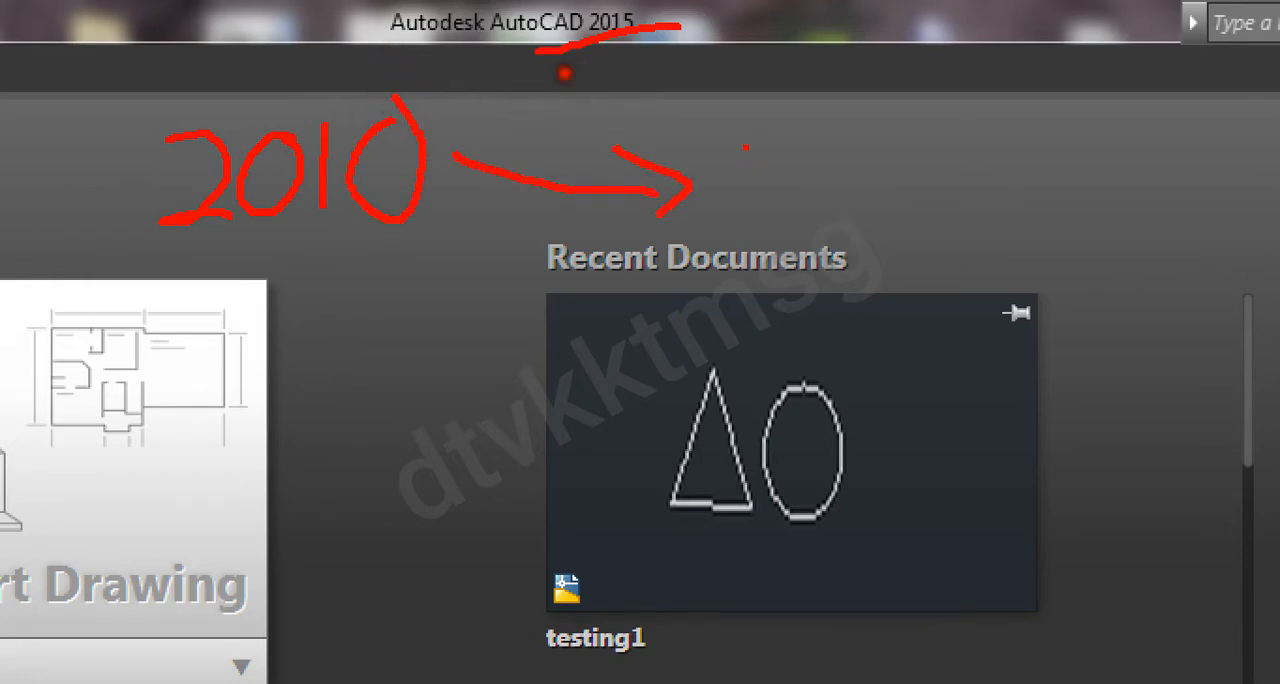
pyautogui.moveTo(746, 147); pyautogui.dragTo(786, 186)
pyautogui.moveTo(857, 138)
pyautogui.mouseDown()
pyautogui.moveTo(862, 178)
pyautogui.moveTo(860, 145)
pyautogui.moveTo(948, 199)
pyautogui.mouseUp()
pyautogui.moveTo(985, 140); pyautogui.dragTo(1003, 194)
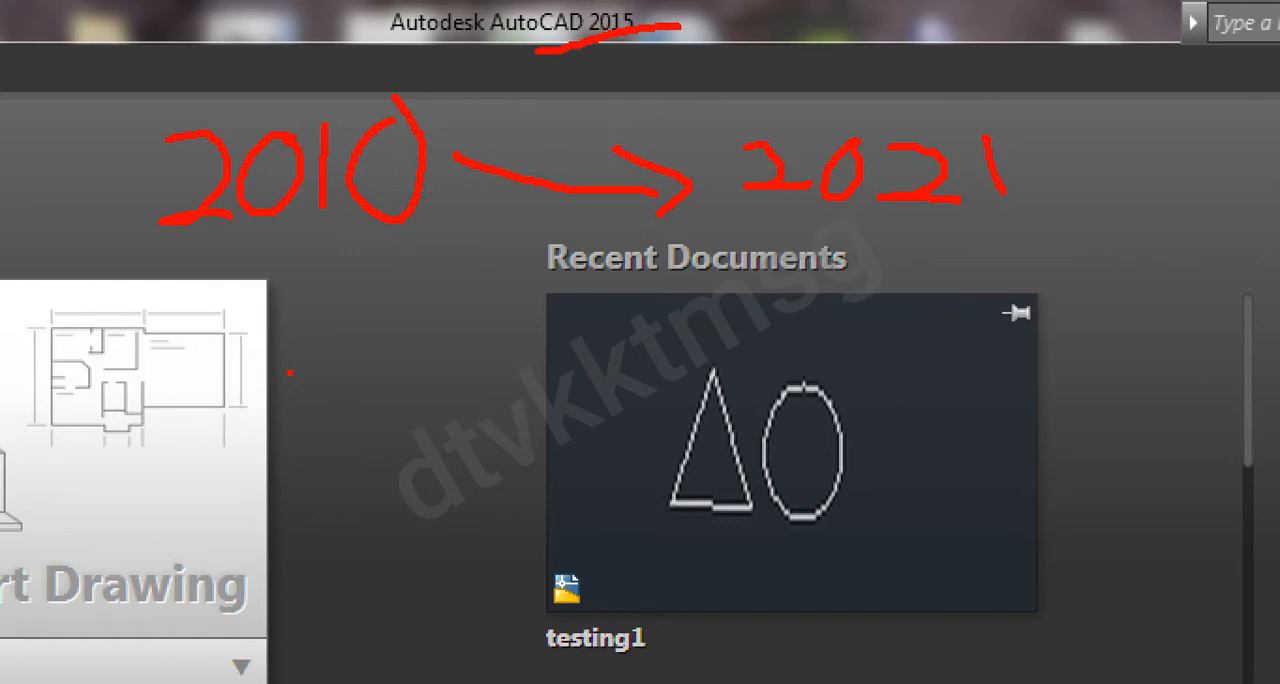
pyautogui.moveTo(276, 141); pyautogui.dragTo(380, 136)
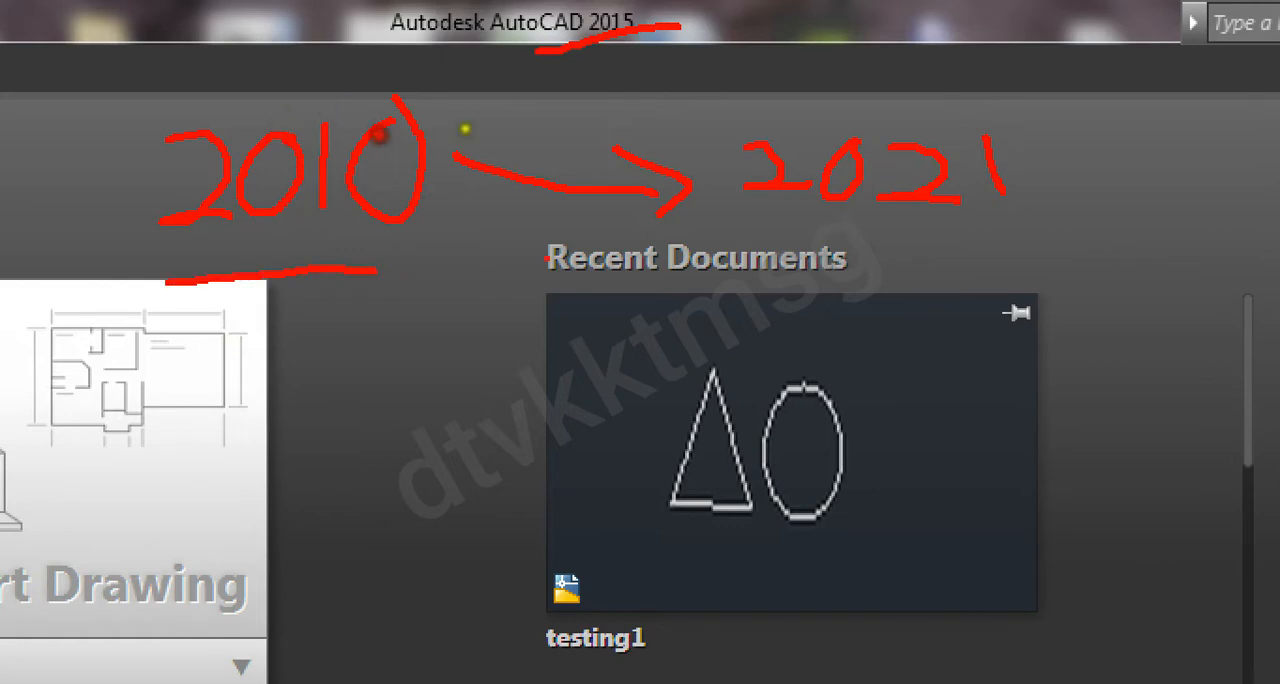
pyautogui.moveTo(572, 134); pyautogui.dragTo(708, 141)
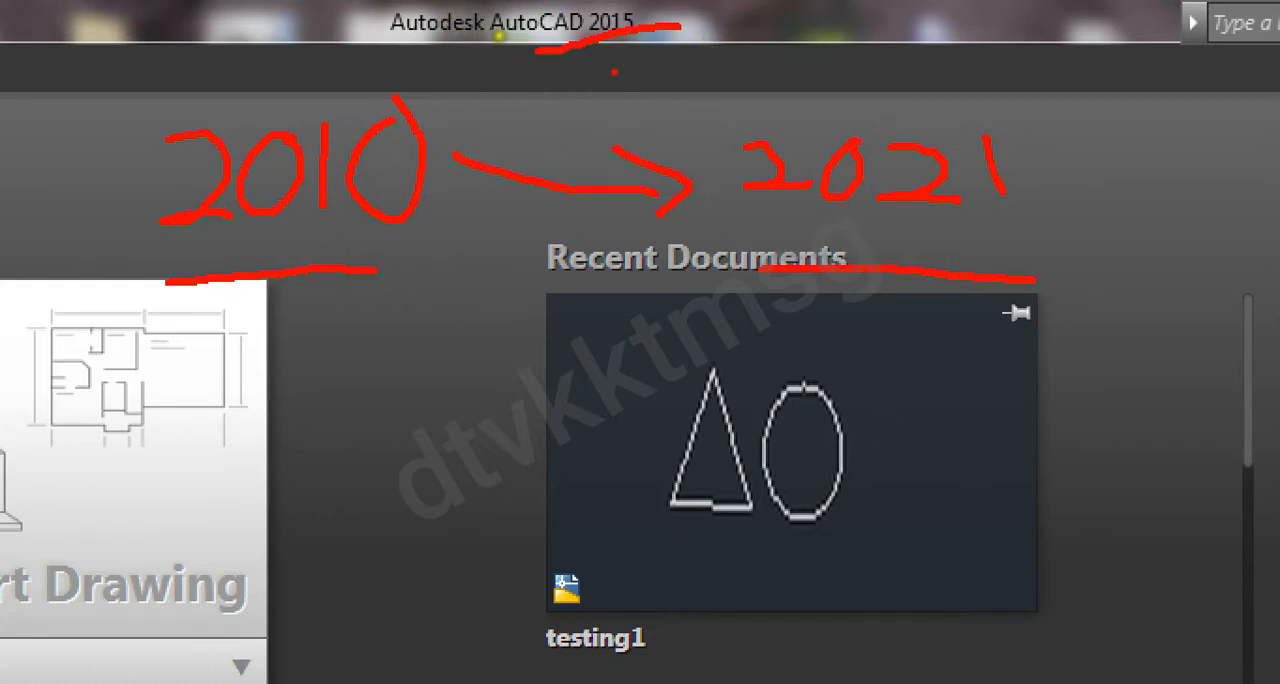
pyautogui.moveTo(571, 263)
pyautogui.mouseDown()
pyautogui.moveTo(581, 397)
pyautogui.moveTo(543, 450)
pyautogui.moveTo(651, 463)
pyautogui.moveTo(640, 495)
pyautogui.mouseUp()
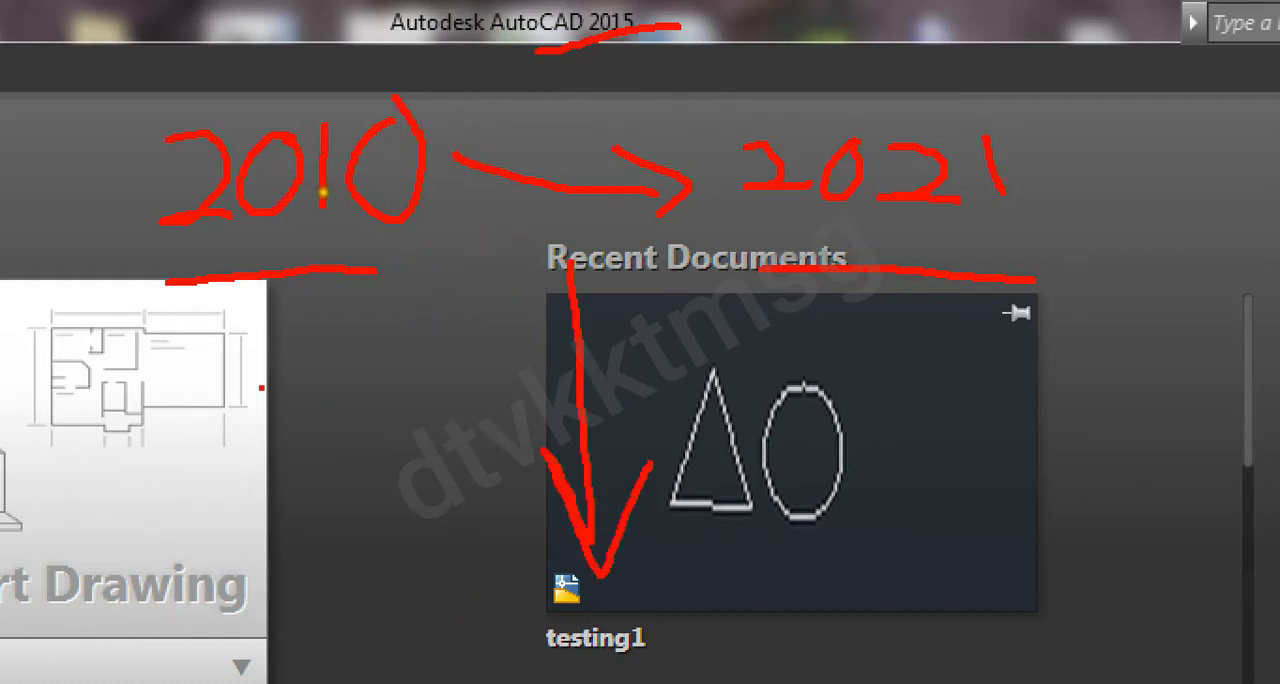
pyautogui.moveTo(389, 319); pyautogui.dragTo(217, 404)
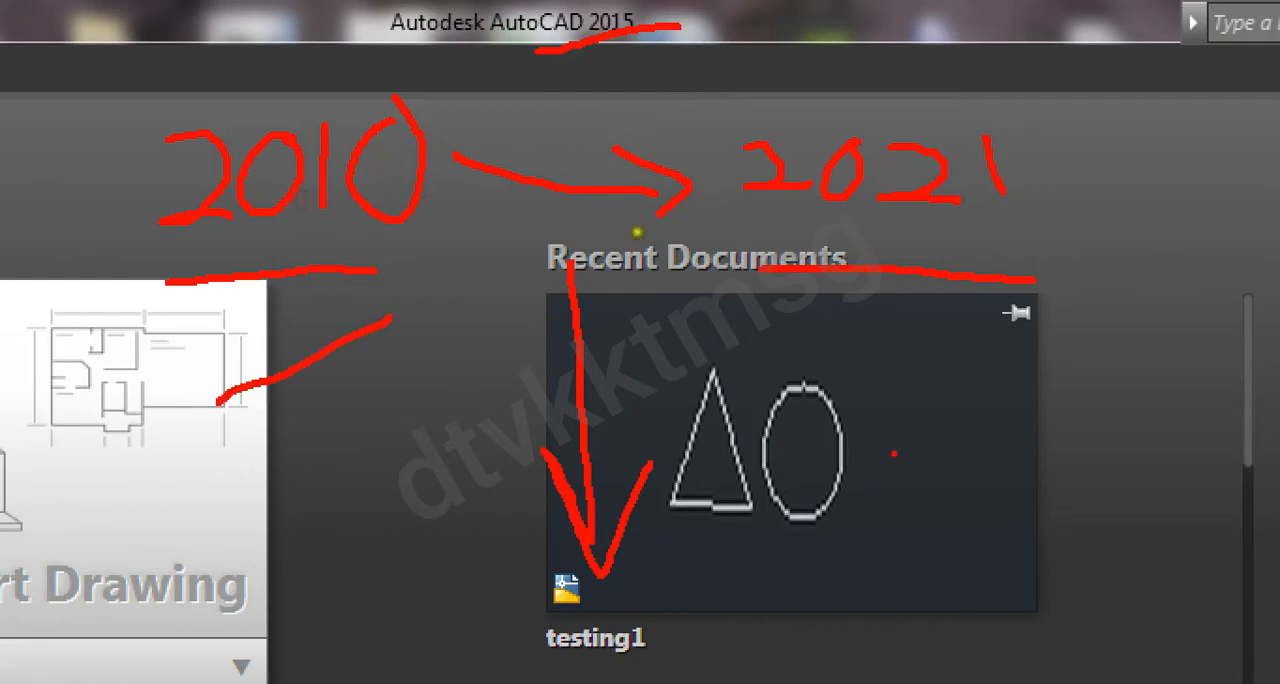
pyautogui.moveTo(746, 296); pyautogui.dragTo(895, 377)
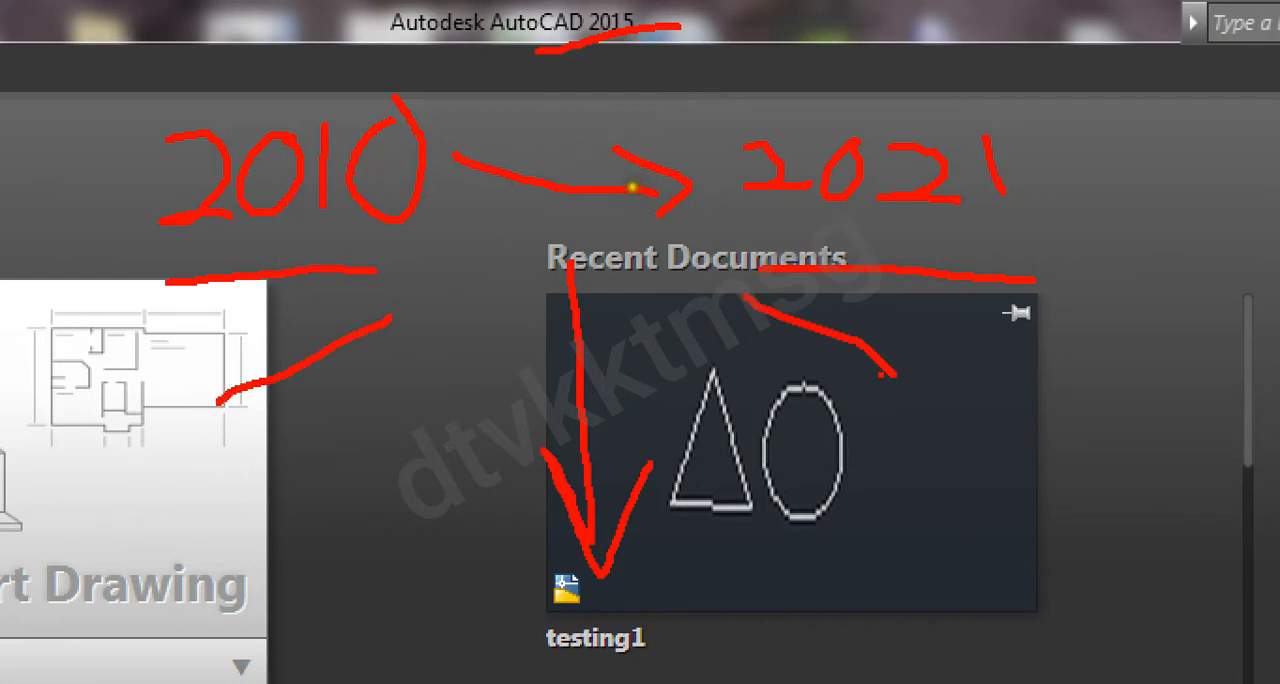
pyautogui.press('Escape')
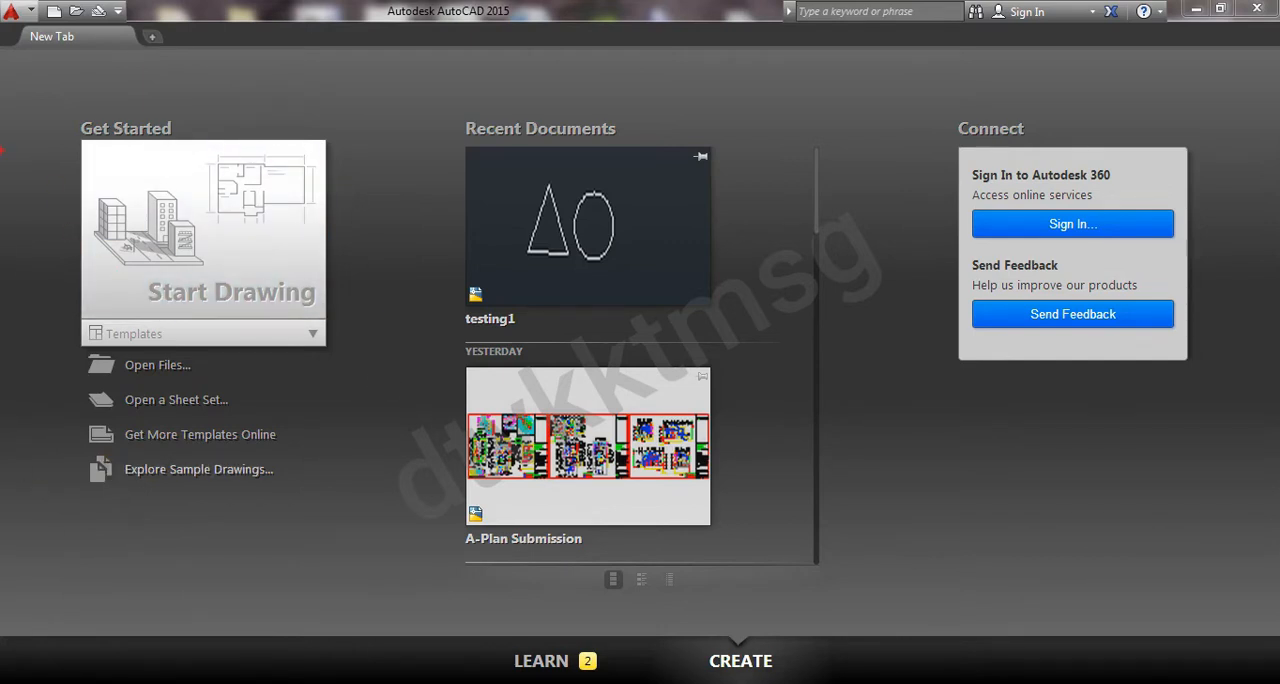
pyautogui.moveTo(10, 131)
pyautogui.mouseDown()
pyautogui.moveTo(194, 114)
pyautogui.moveTo(300, 277)
pyautogui.moveTo(292, 436)
pyautogui.moveTo(120, 452)
pyautogui.moveTo(40, 170)
pyautogui.mouseUp()
pyautogui.moveTo(152, 232)
pyautogui.mouseDown()
pyautogui.moveTo(163, 262)
pyautogui.moveTo(213, 234)
pyautogui.mouseUp()
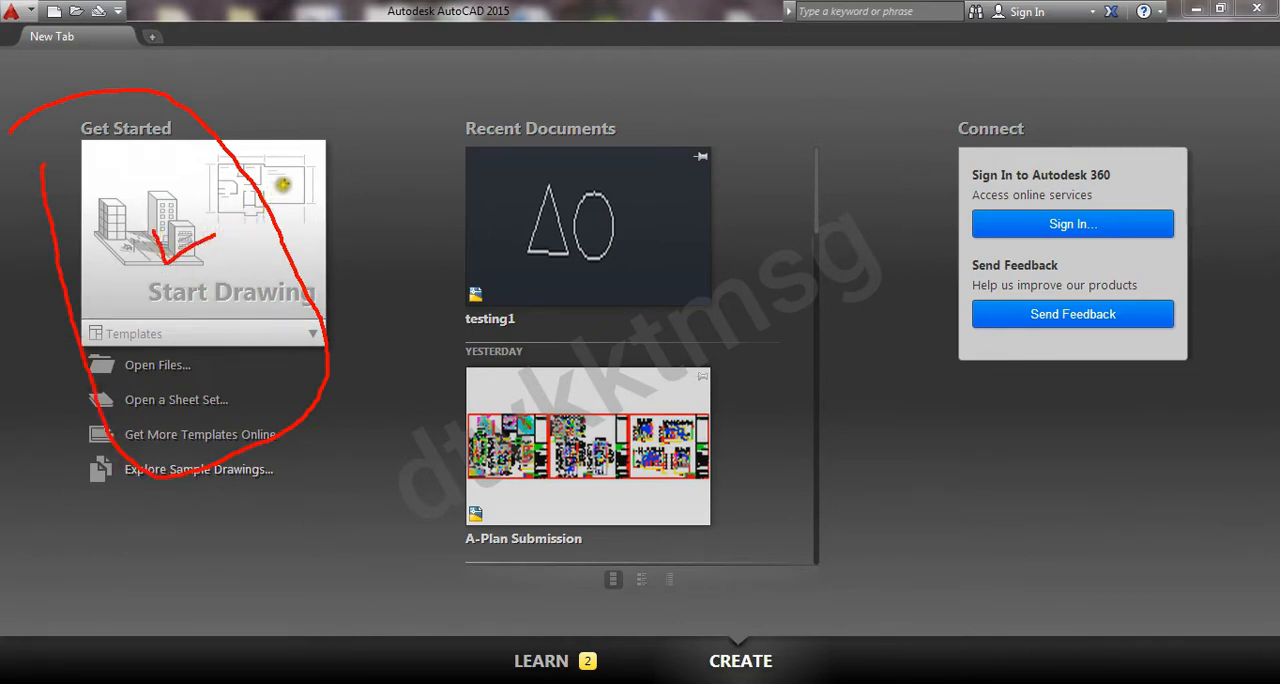
pyautogui.moveTo(438, 96)
pyautogui.mouseDown()
pyautogui.moveTo(708, 104)
pyautogui.moveTo(786, 248)
pyautogui.moveTo(780, 558)
pyautogui.moveTo(548, 612)
pyautogui.moveTo(416, 516)
pyautogui.moveTo(428, 166)
pyautogui.mouseUp()
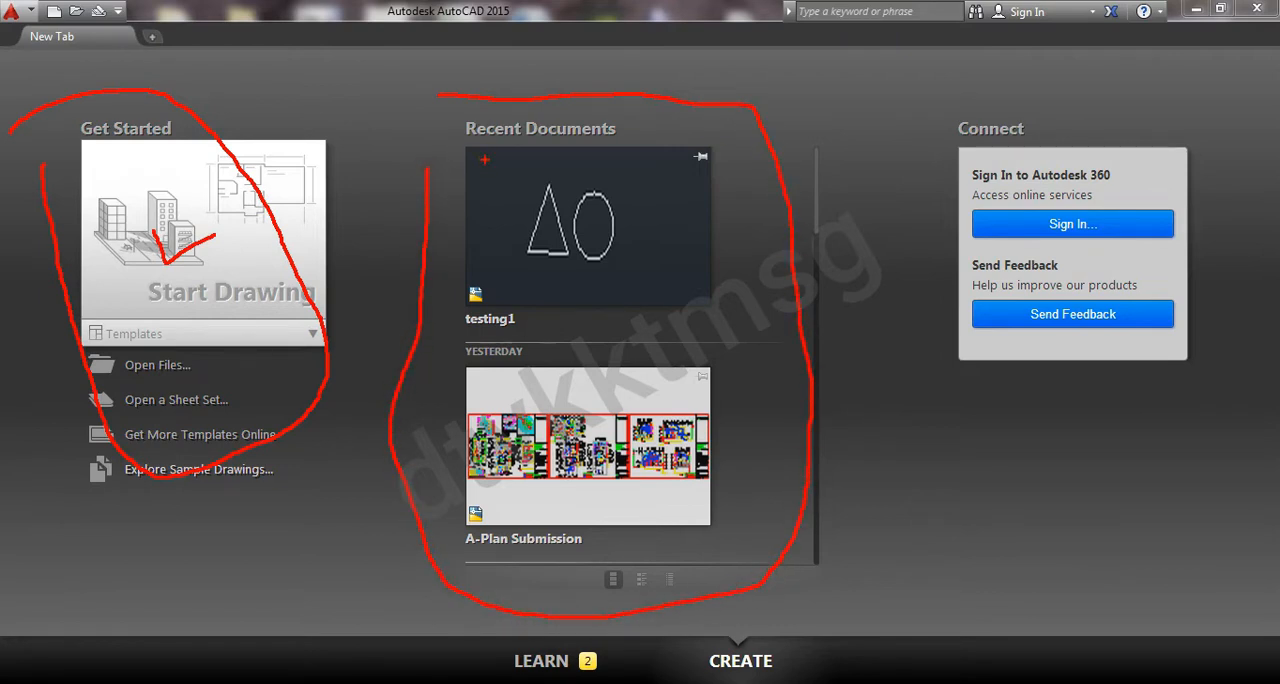
pyautogui.click(472, 335)
pyautogui.moveTo(472, 553); pyautogui.dragTo(542, 571)
pyautogui.moveTo(886, 87)
pyautogui.mouseDown()
pyautogui.moveTo(1175, 88)
pyautogui.moveTo(1213, 322)
pyautogui.moveTo(990, 405)
pyautogui.moveTo(895, 190)
pyautogui.mouseUp()
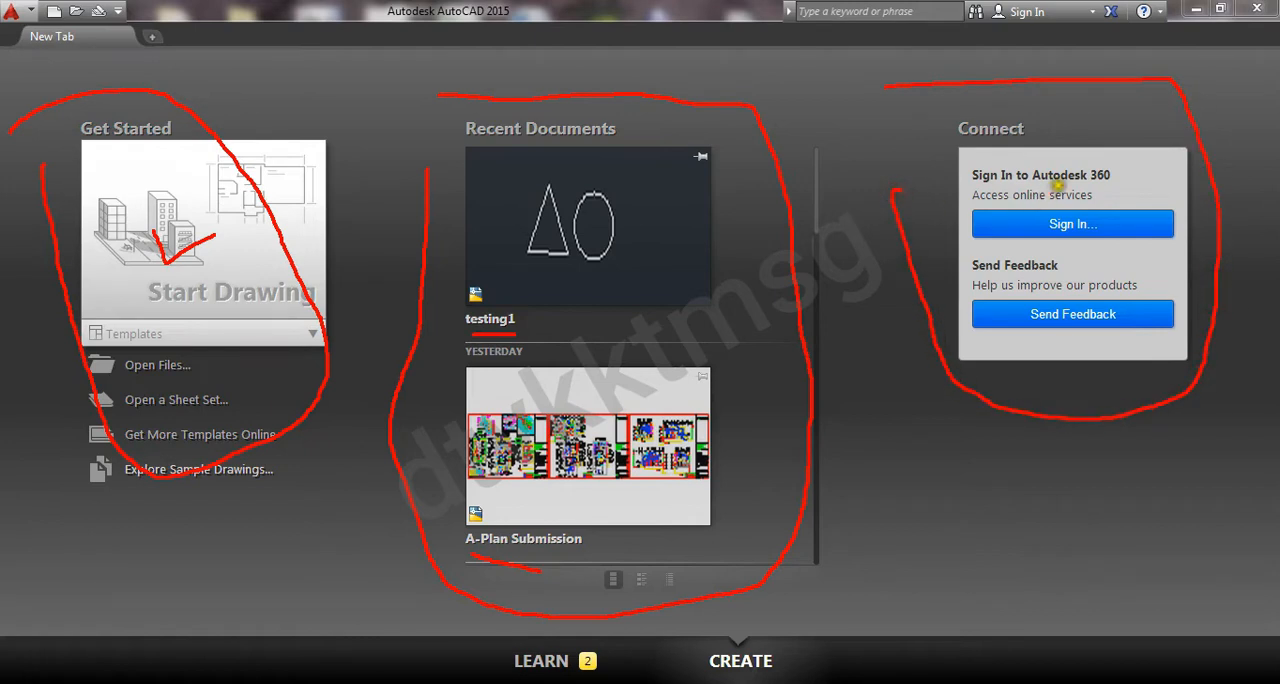
pyautogui.moveTo(1057, 184); pyautogui.dragTo(1122, 183)
pyautogui.moveTo(1035, 71)
pyautogui.mouseDown()
pyautogui.moveTo(1024, 20)
pyautogui.moveTo(1010, 32)
pyautogui.moveTo(1036, 30)
pyautogui.mouseUp()
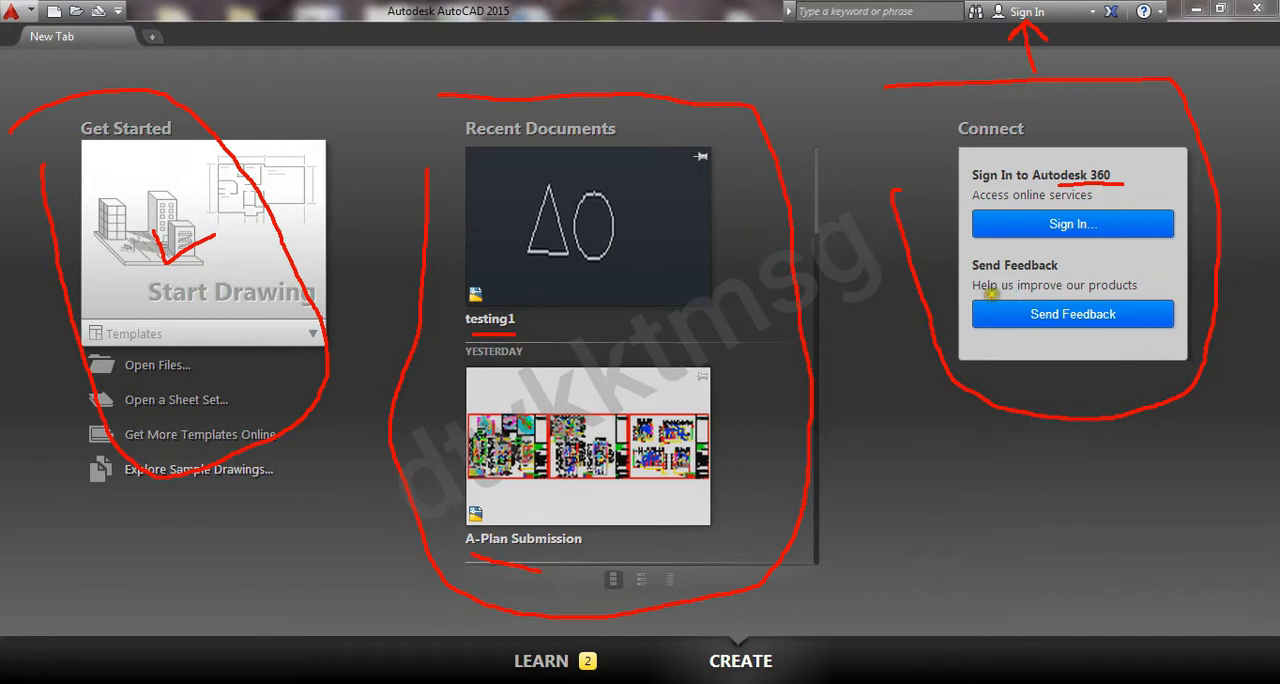
pyautogui.press('Escape')
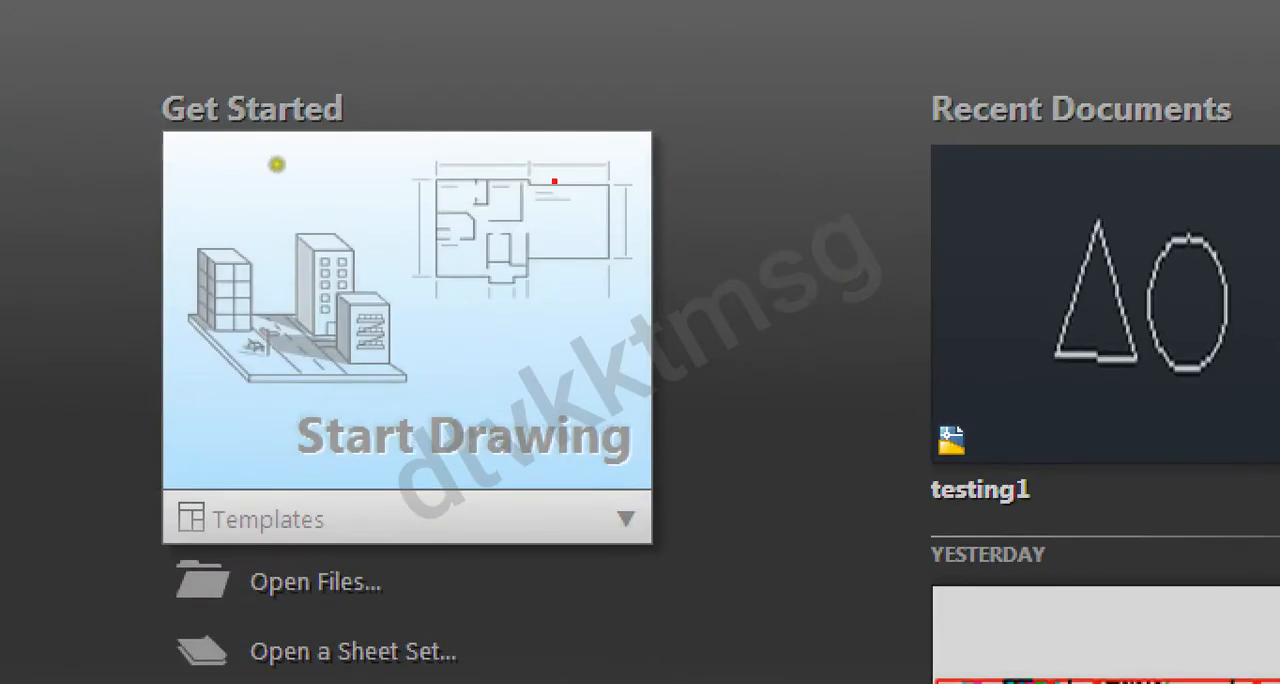
# Start a new blank drawing from the start page
pyautogui.moveTo(554, 181)
pyautogui.mouseDown()
pyautogui.moveTo(200, 325)
pyautogui.moveTo(648, 350)
pyautogui.moveTo(619, 250)
pyautogui.mouseUp()
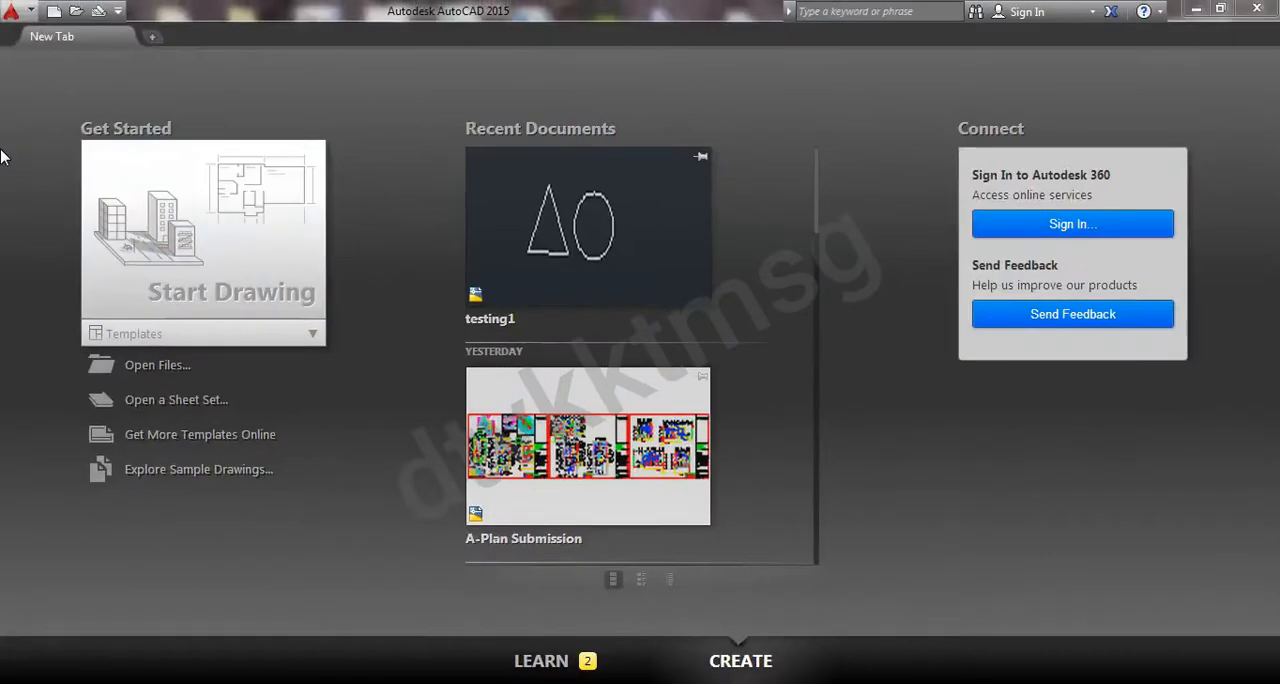
pyautogui.click(391, 371)
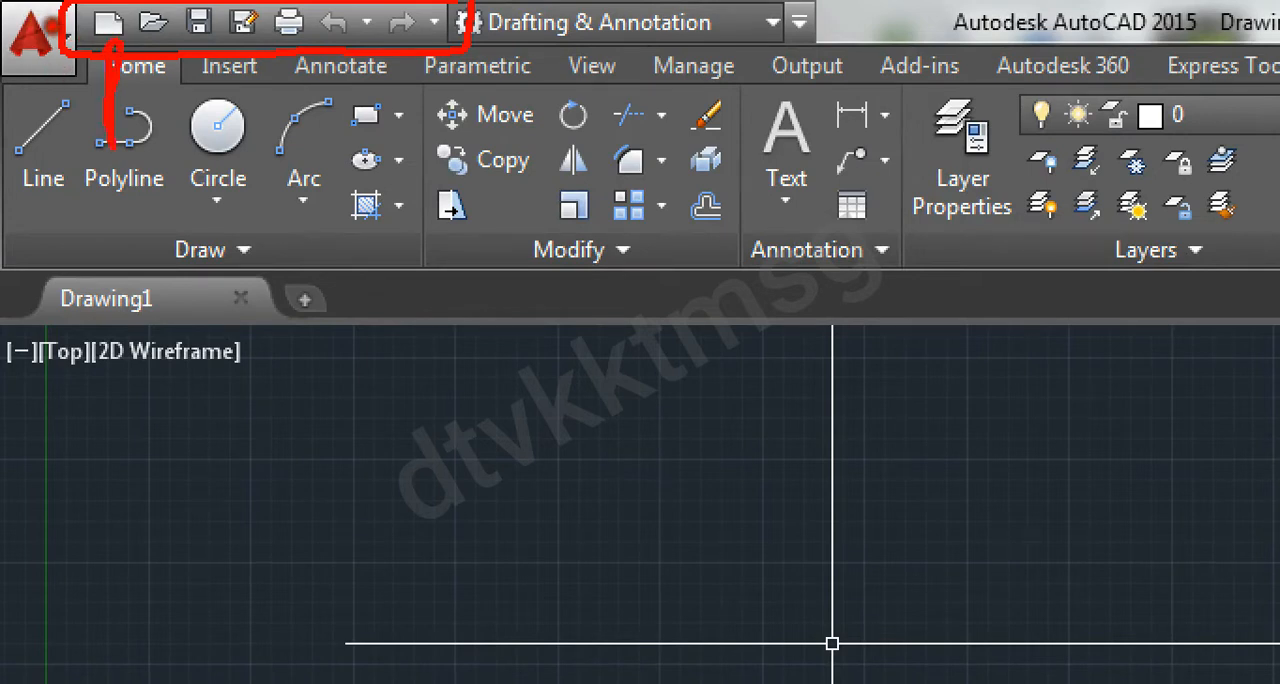
pyautogui.moveTo(156, 40); pyautogui.dragTo(176, 104)
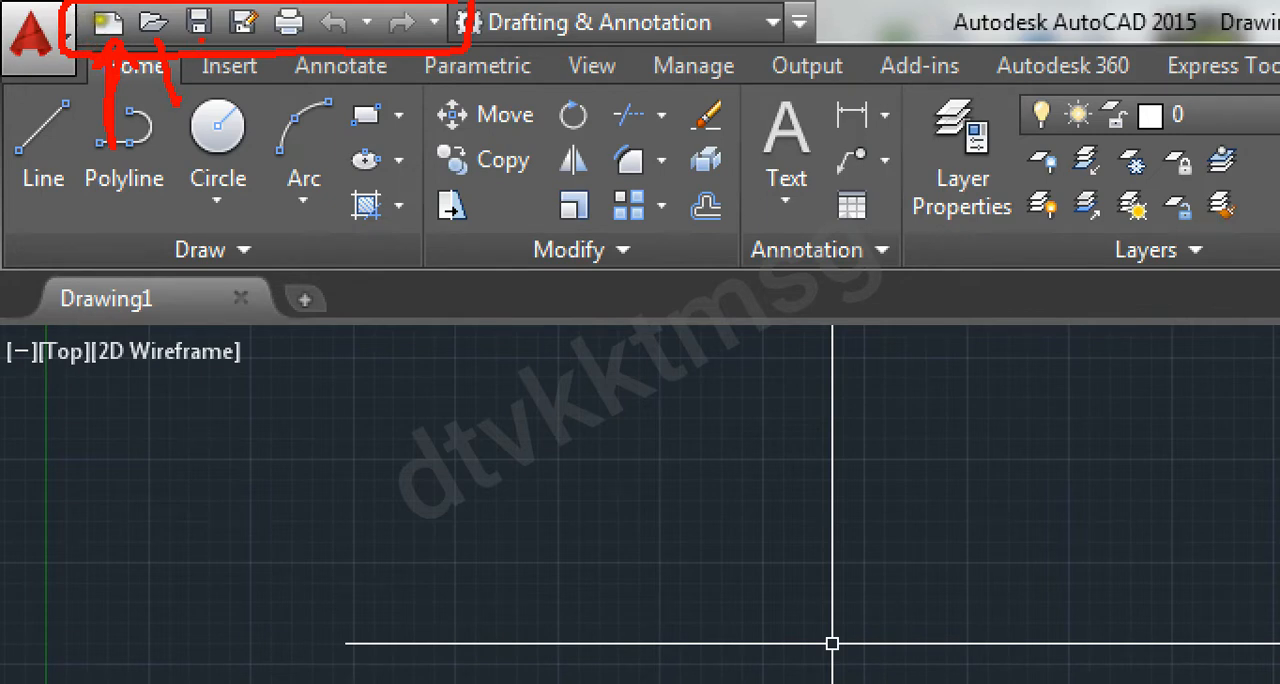
pyautogui.moveTo(205, 44); pyautogui.dragTo(217, 121)
pyautogui.moveTo(250, 45); pyautogui.dragTo(268, 102)
pyautogui.moveTo(292, 44); pyautogui.dragTo(322, 112)
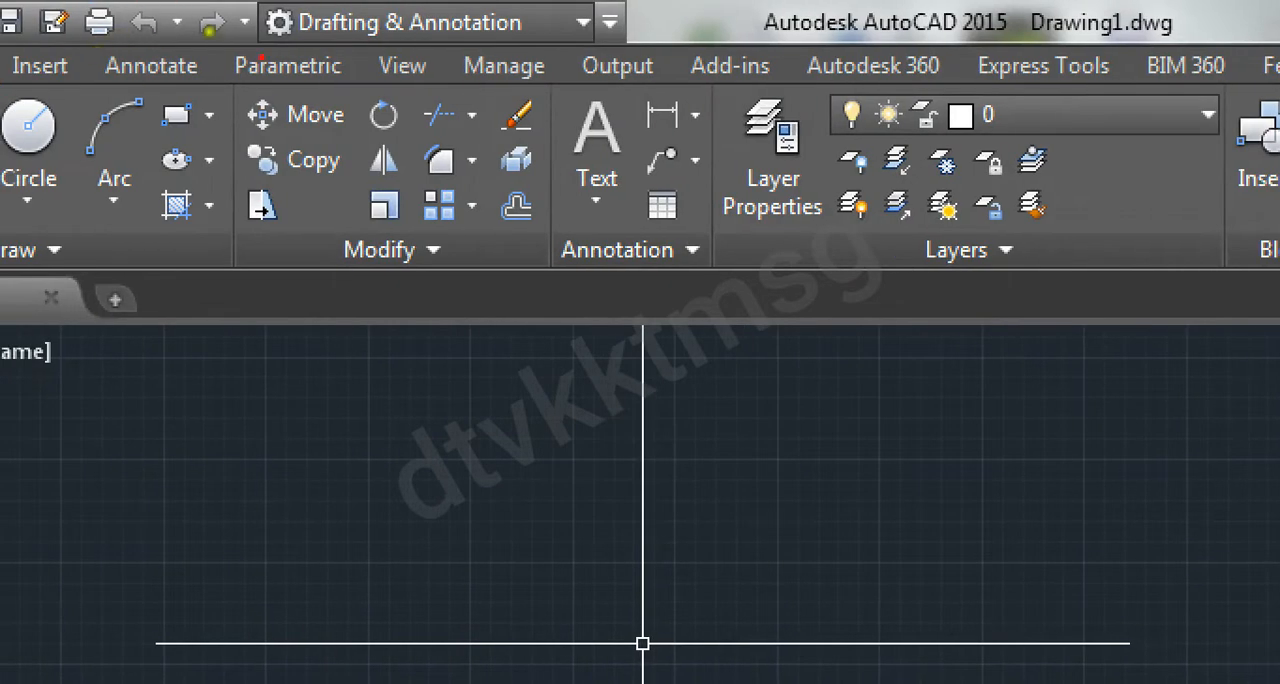
pyautogui.moveTo(628, 12); pyautogui.dragTo(497, 1)
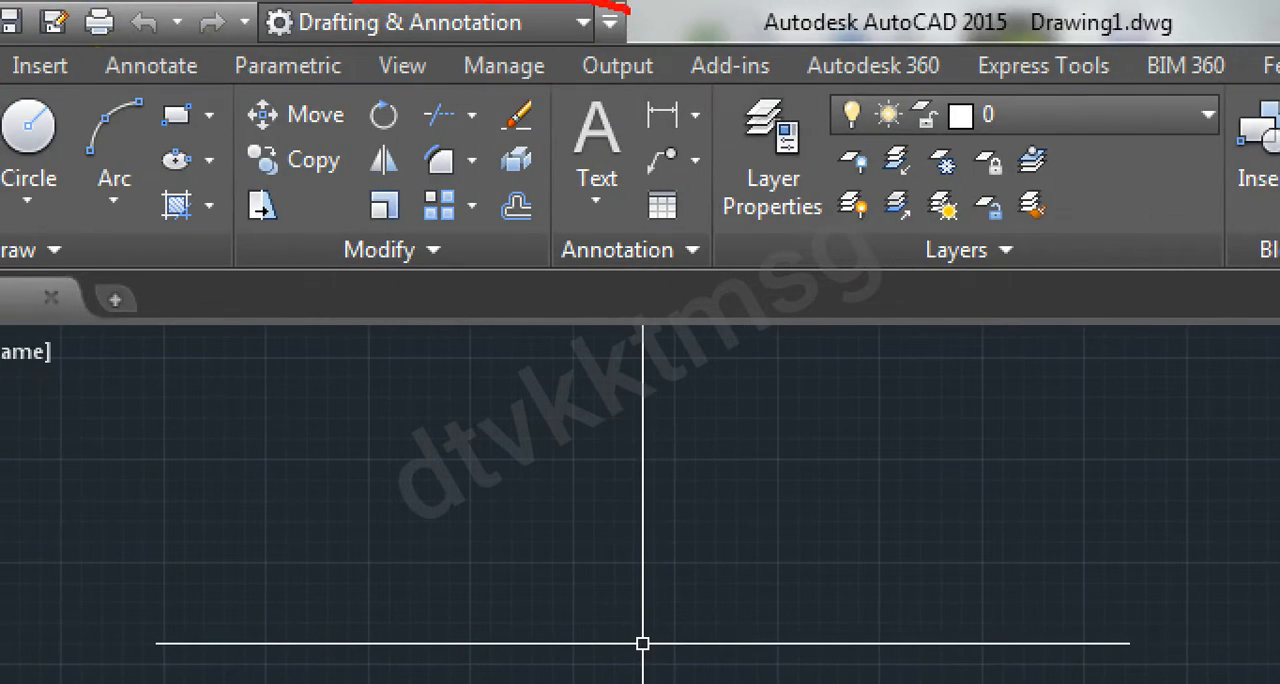
pyautogui.moveTo(352, 2)
pyautogui.mouseDown()
pyautogui.moveTo(268, 8)
pyautogui.moveTo(232, 40)
pyautogui.moveTo(254, 75)
pyautogui.moveTo(570, 90)
pyautogui.moveTo(640, 8)
pyautogui.mouseUp()
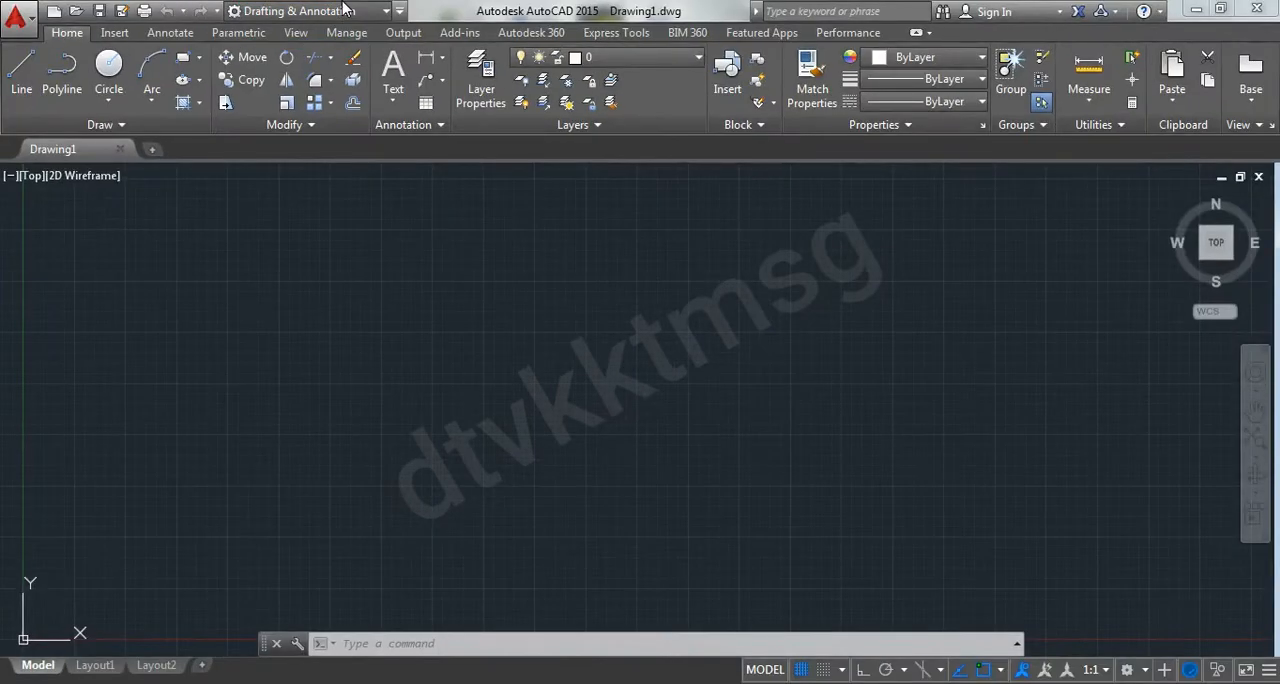
# Switch the workspace to 3D Basics and return it to Drafting & Annotation
pyautogui.click(383, 10)
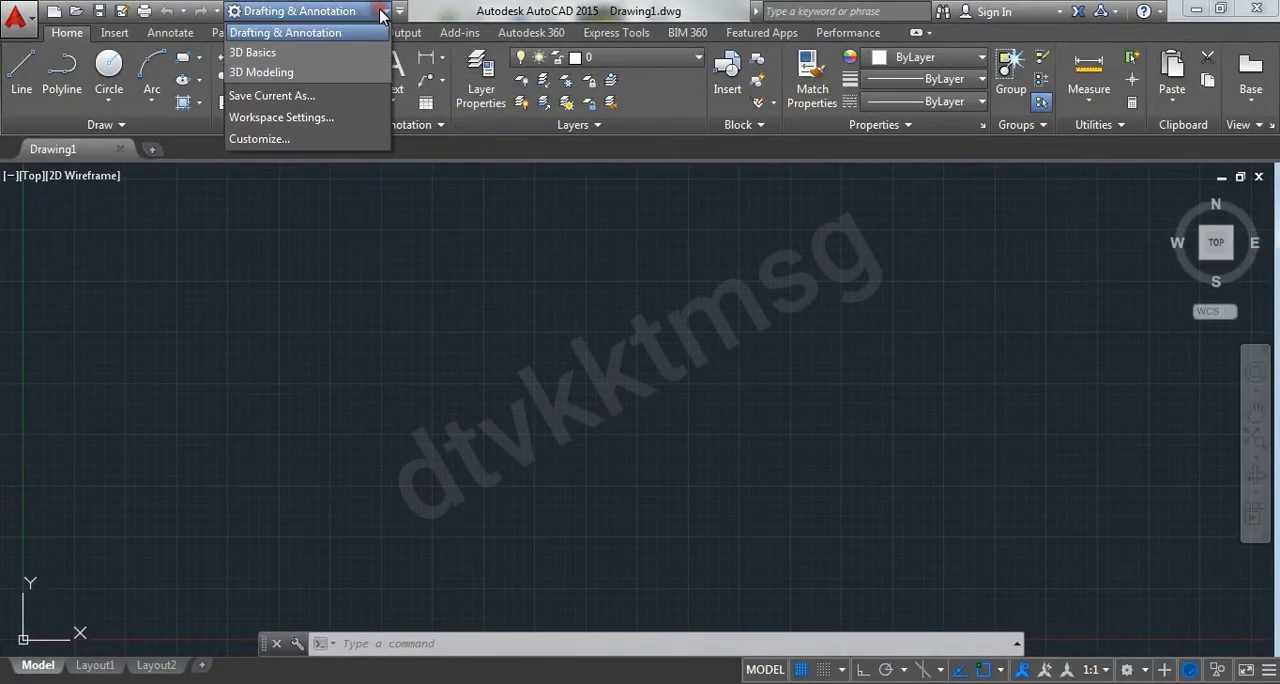
pyautogui.click(334, 51)
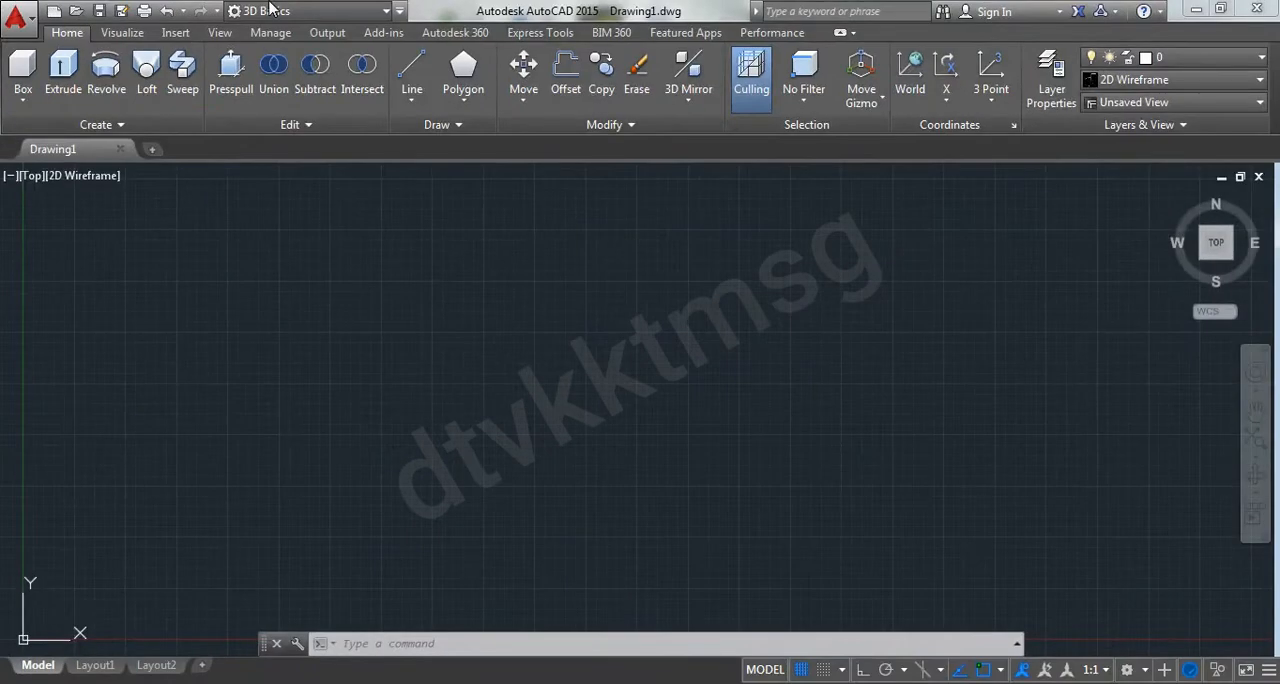
pyautogui.click(317, 14)
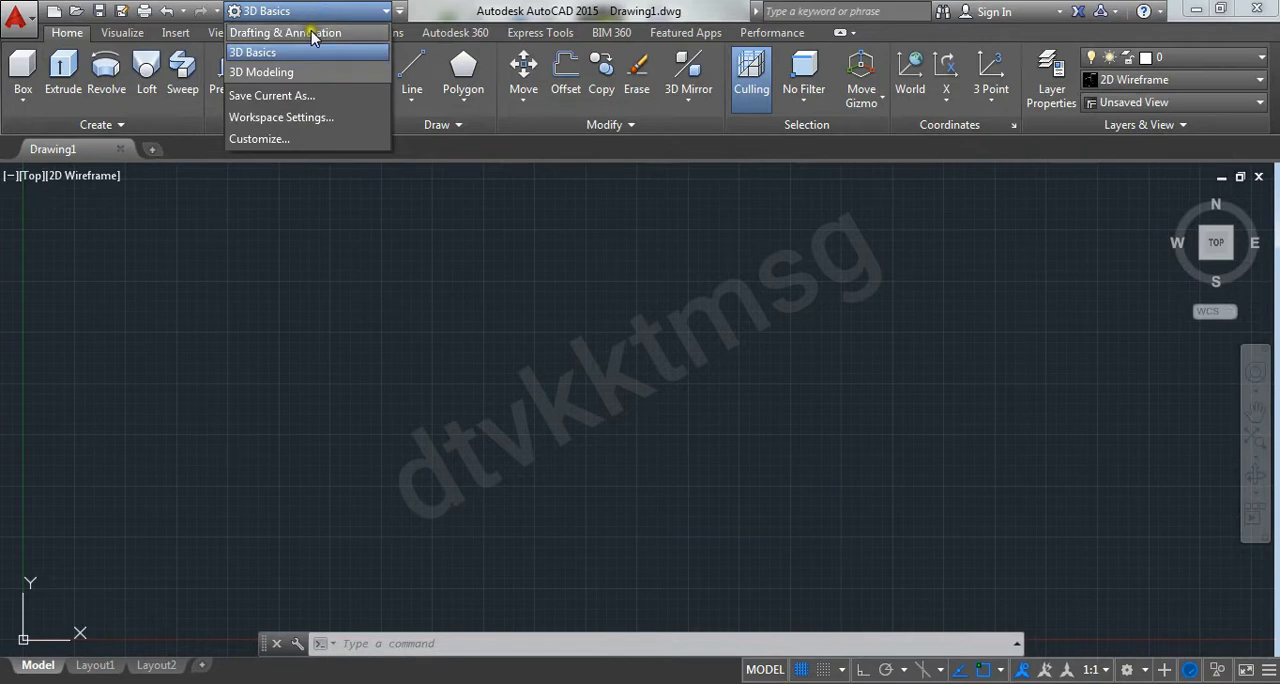
pyautogui.click(310, 36)
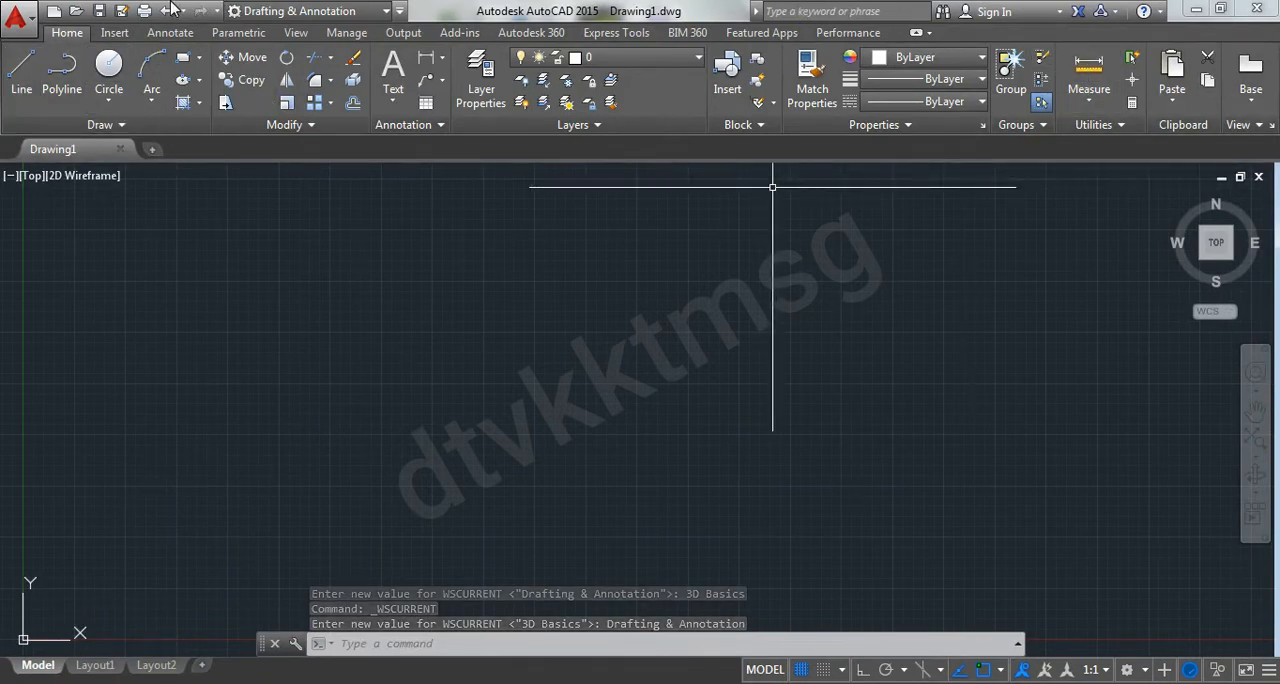
# Examine the application's file commands and the available export formats
pyautogui.click(20, 14)
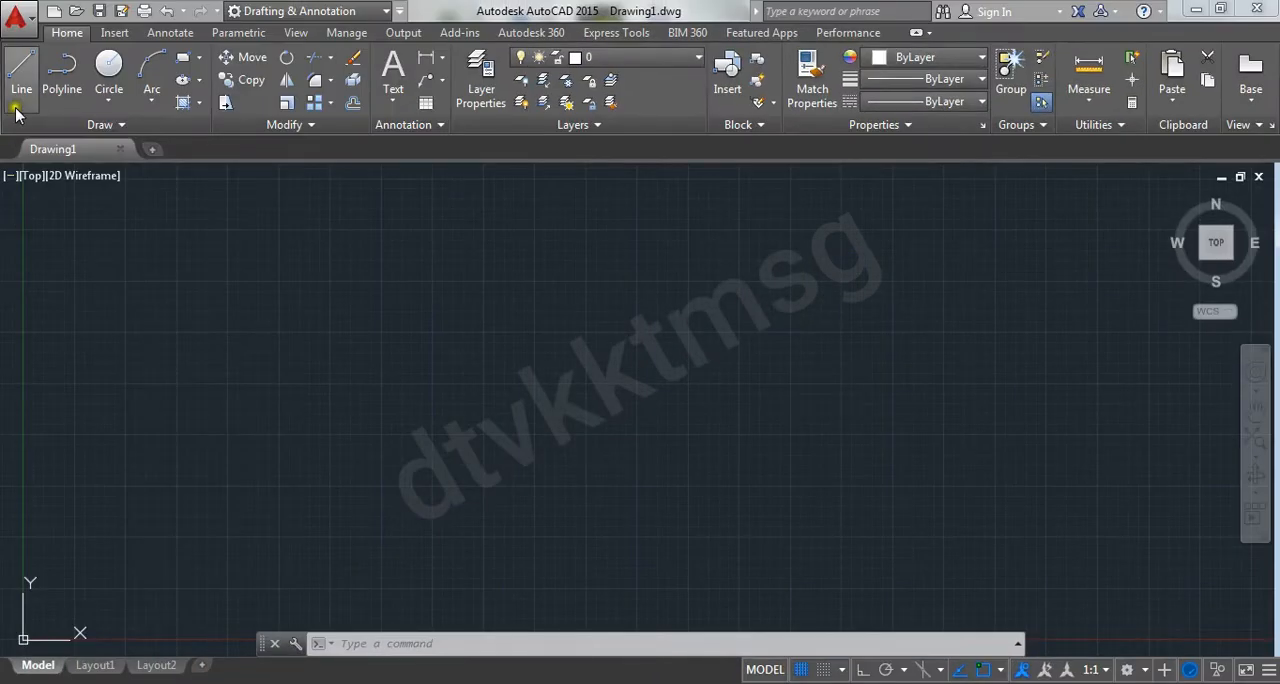
pyautogui.click(16, 14)
pyautogui.moveTo(108, 277)
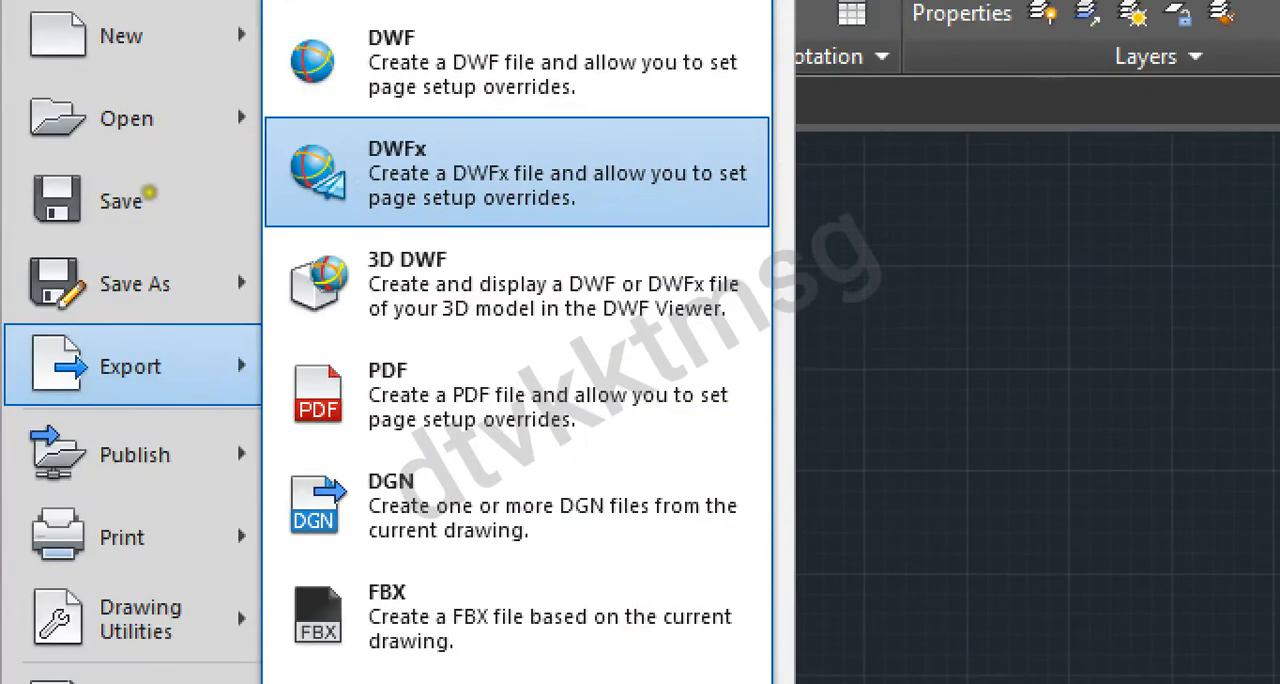
pyautogui.click(140, 207)
pyautogui.moveTo(386, 48); pyautogui.dragTo(537, 61)
pyautogui.moveTo(371, 283); pyautogui.dragTo(454, 273)
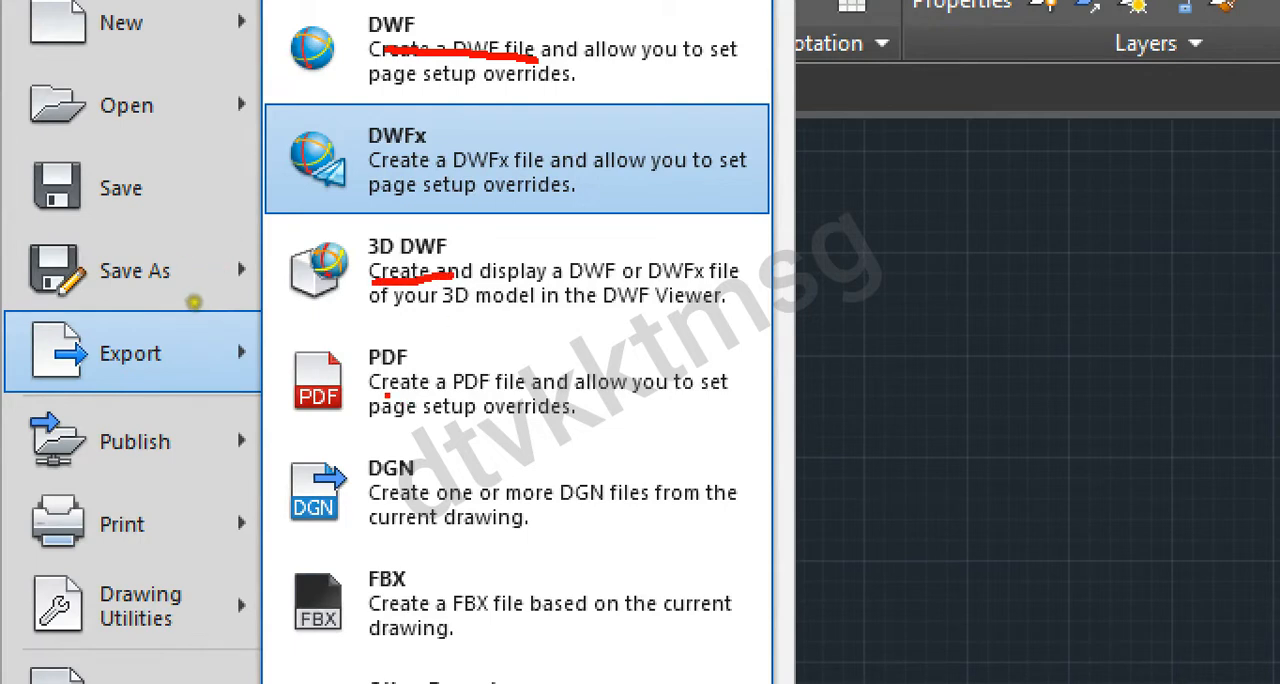
pyautogui.moveTo(360, 381); pyautogui.dragTo(453, 380)
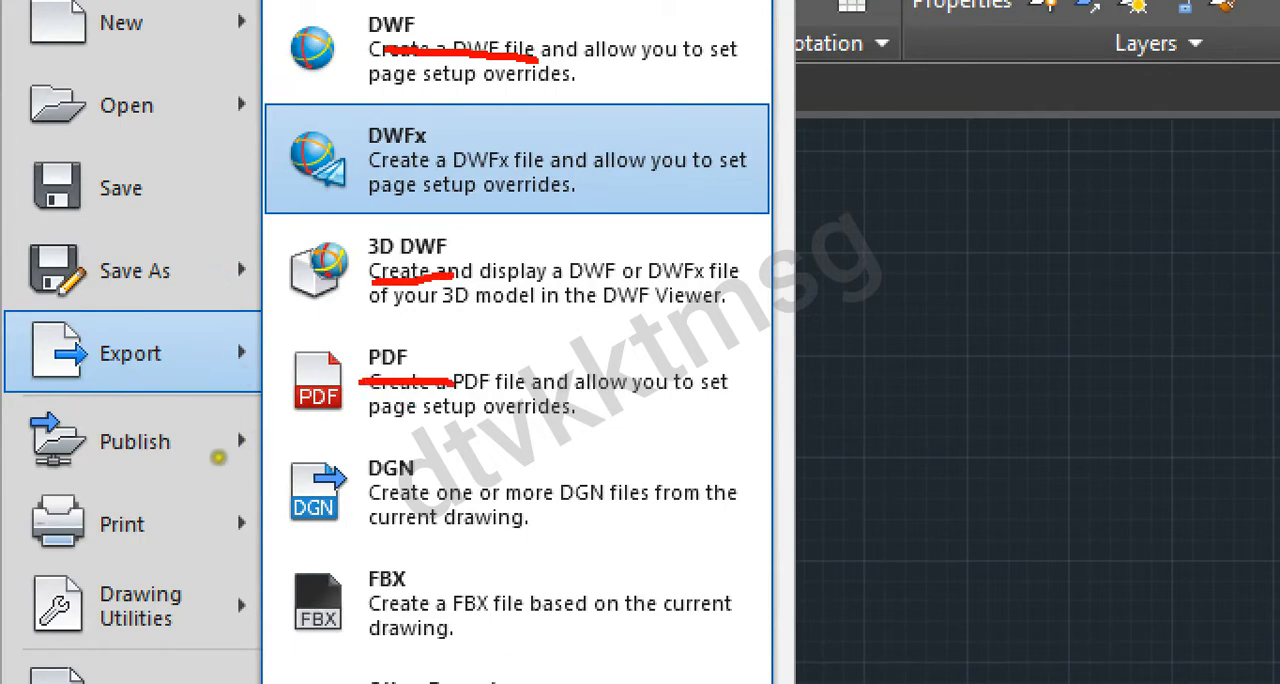
pyautogui.moveTo(520, 682)
pyautogui.mouseDown()
pyautogui.moveTo(445, 638)
pyautogui.moveTo(362, 682)
pyautogui.mouseUp()
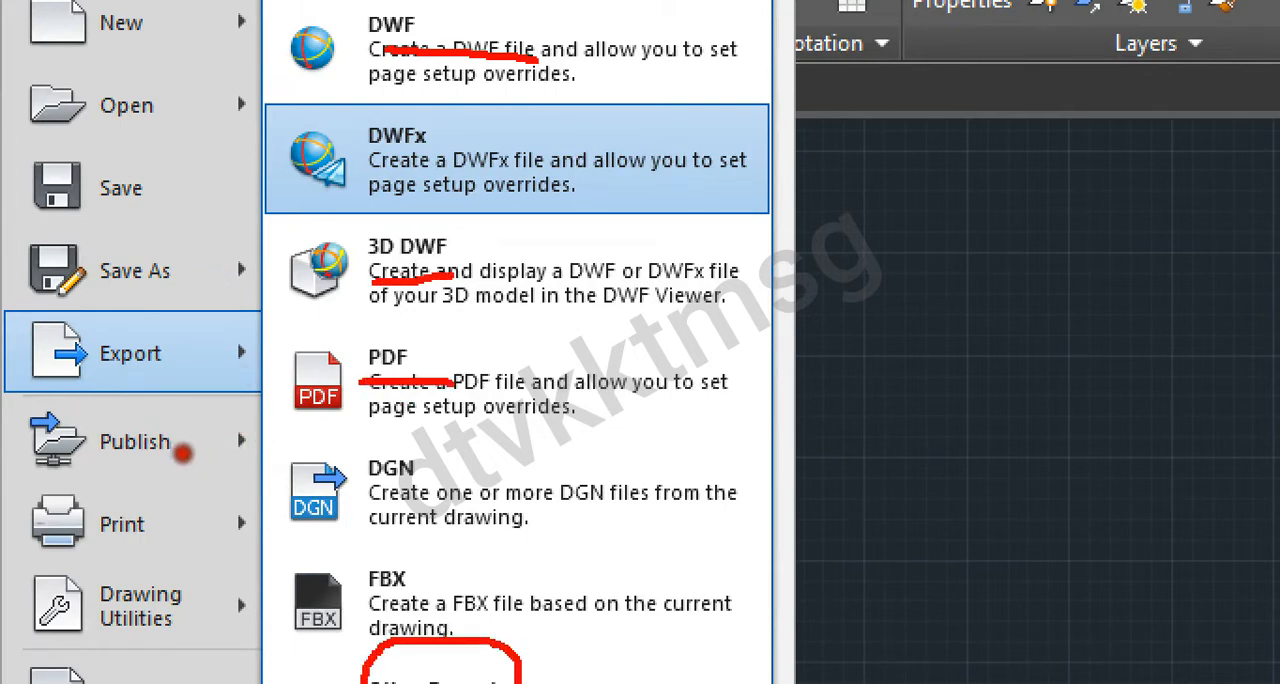
pyautogui.moveTo(538, 680)
pyautogui.mouseDown()
pyautogui.moveTo(657, 663)
pyautogui.moveTo(857, 582)
pyautogui.moveTo(857, 568)
pyautogui.moveTo(848, 628)
pyautogui.mouseUp()
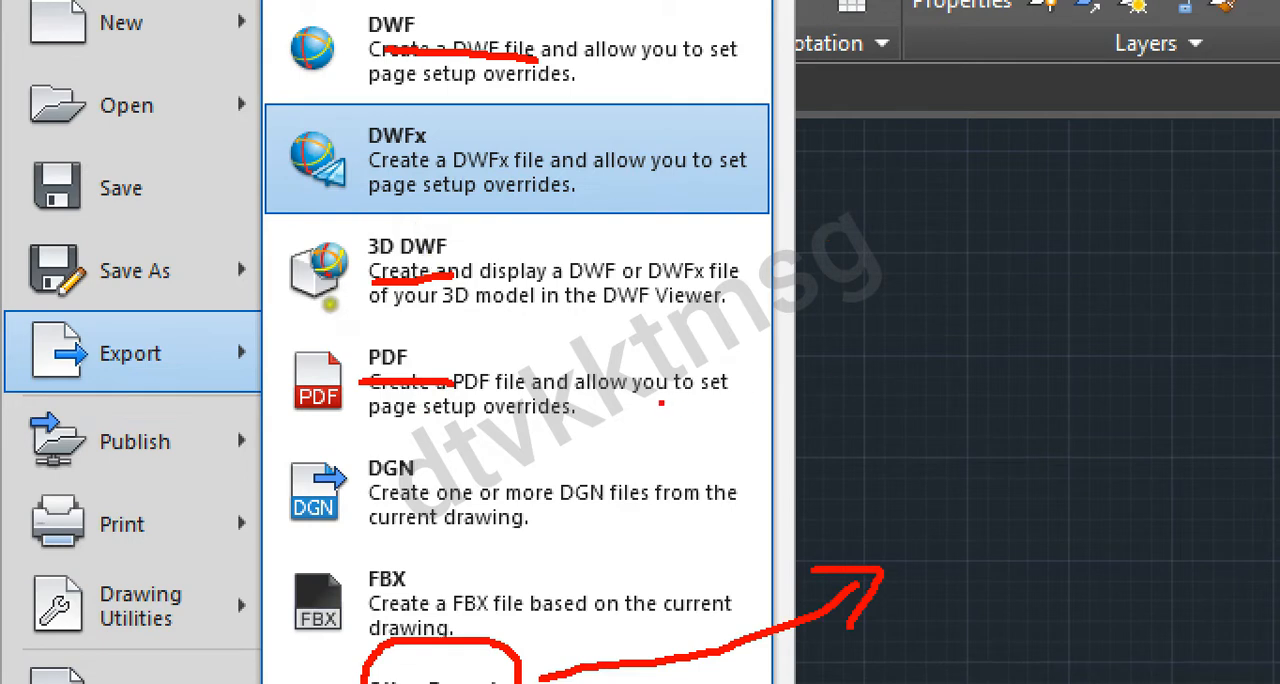
pyautogui.moveTo(613, 343)
pyautogui.mouseDown()
pyautogui.moveTo(540, 333)
pyautogui.moveTo(212, 372)
pyautogui.moveTo(600, 462)
pyautogui.moveTo(688, 350)
pyautogui.mouseUp()
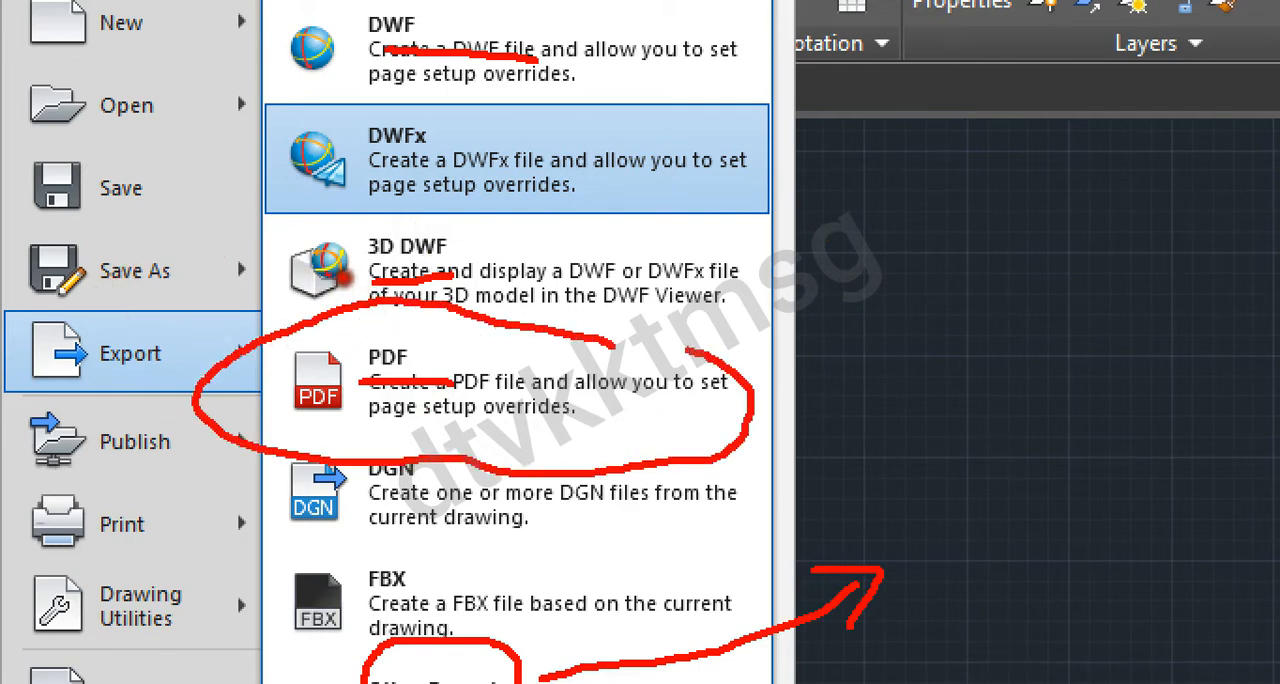
pyautogui.moveTo(822, 288)
pyautogui.mouseDown()
pyautogui.moveTo(963, 436)
pyautogui.moveTo(860, 380)
pyautogui.mouseUp()
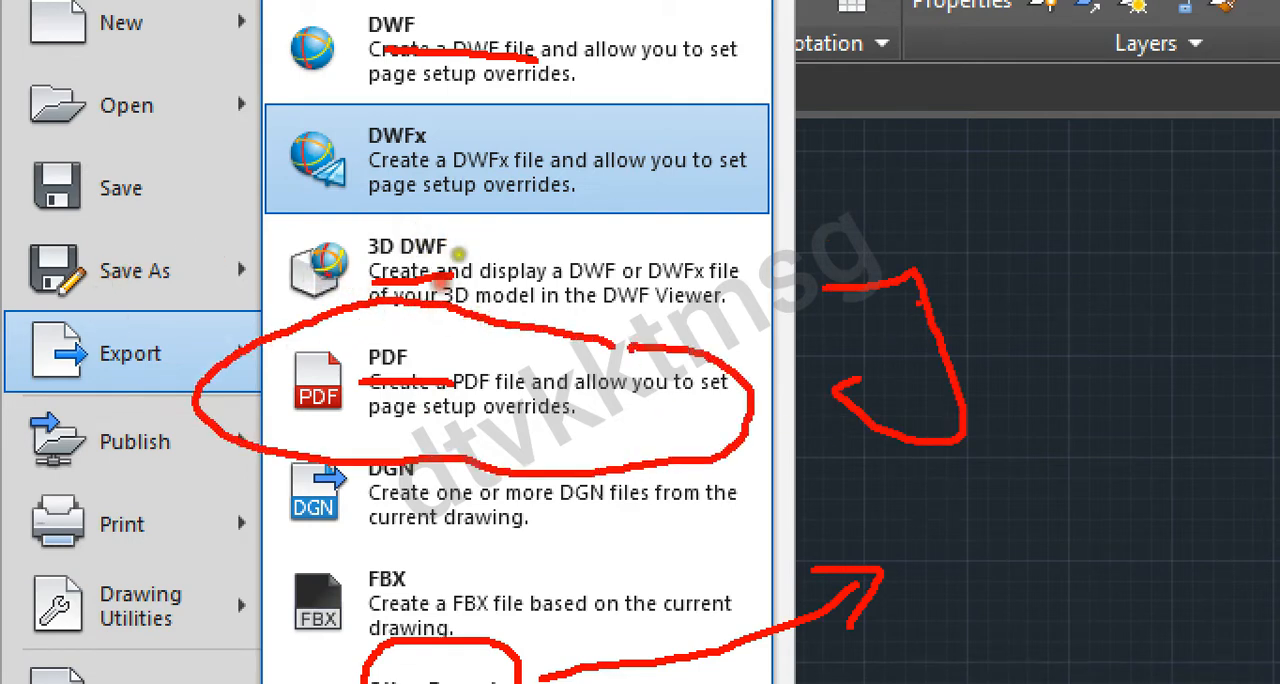
pyautogui.moveTo(940, 260); pyautogui.dragTo(976, 434)
pyautogui.moveTo(955, 275)
pyautogui.mouseDown()
pyautogui.moveTo(996, 308)
pyautogui.moveTo(975, 341)
pyautogui.mouseUp()
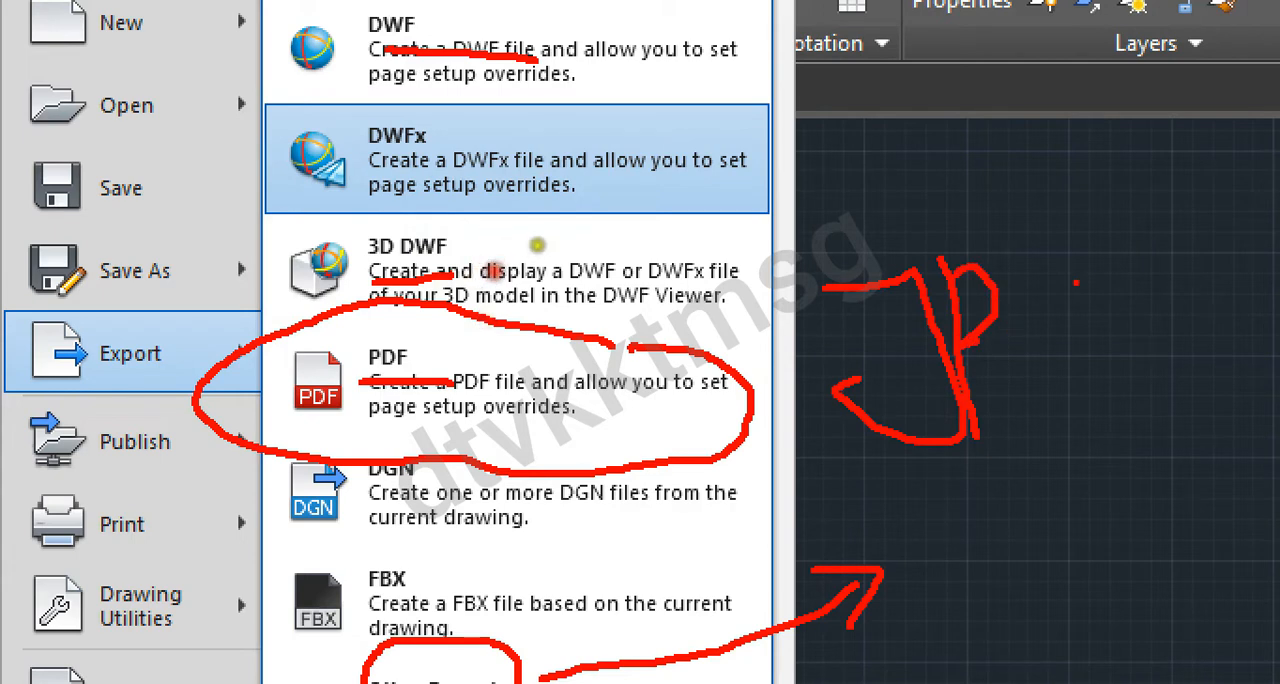
pyautogui.moveTo(1080, 242)
pyautogui.mouseDown()
pyautogui.moveTo(1060, 340)
pyautogui.moveTo(1140, 325)
pyautogui.moveTo(1155, 370)
pyautogui.mouseUp()
pyautogui.moveTo(1092, 322); pyautogui.dragTo(1158, 308)
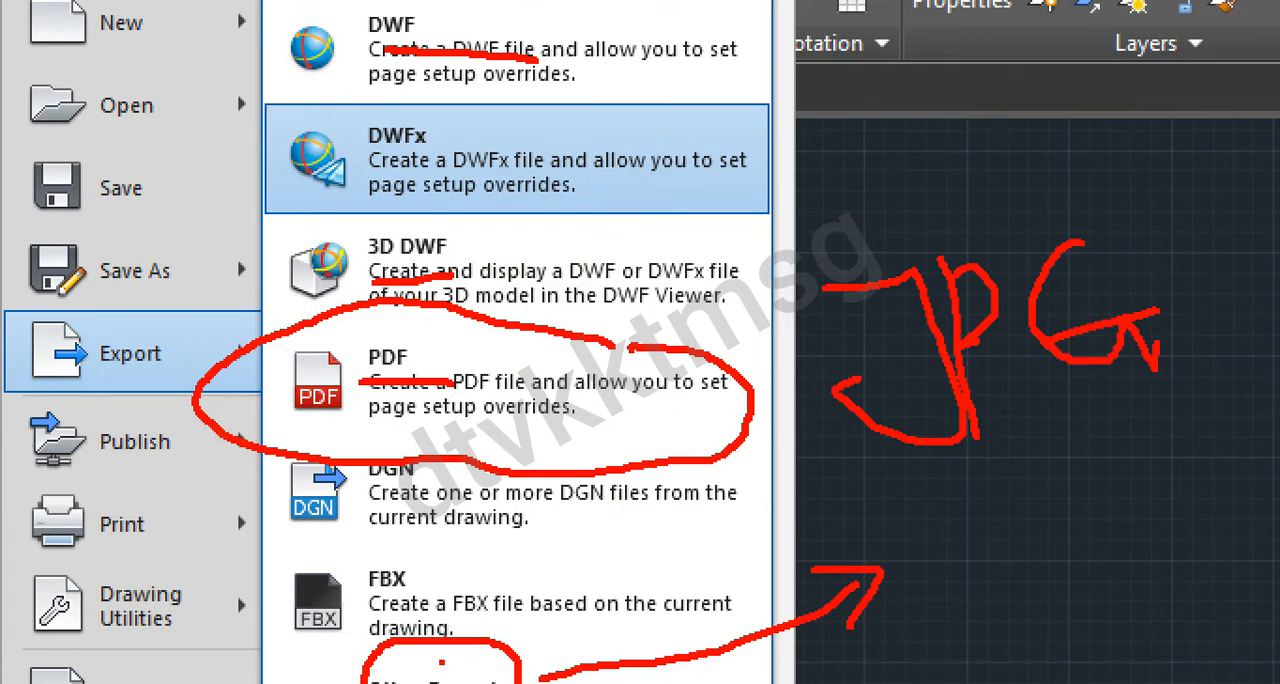
pyautogui.moveTo(142, 455); pyautogui.dragTo(240, 466)
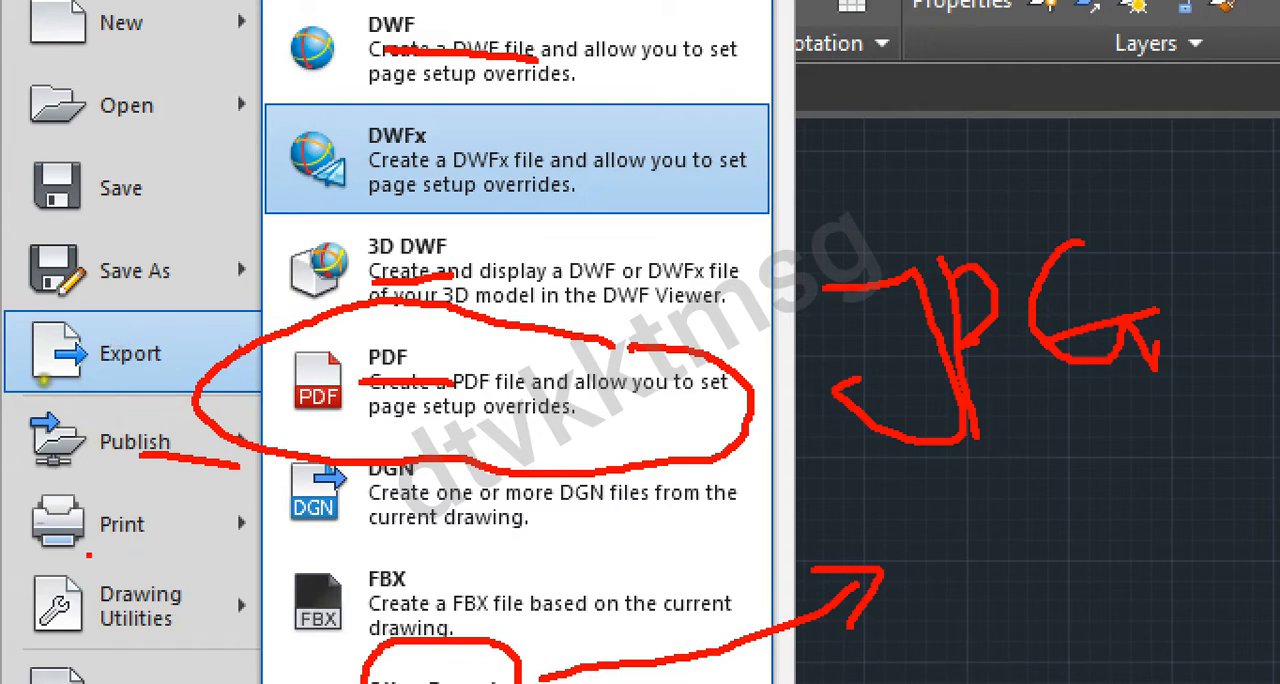
pyautogui.moveTo(88, 552)
pyautogui.mouseDown()
pyautogui.moveTo(232, 557)
pyautogui.moveTo(124, 455)
pyautogui.moveTo(20, 522)
pyautogui.moveTo(88, 578)
pyautogui.moveTo(242, 568)
pyautogui.moveTo(202, 479)
pyautogui.moveTo(74, 470)
pyautogui.moveTo(46, 508)
pyautogui.mouseUp()
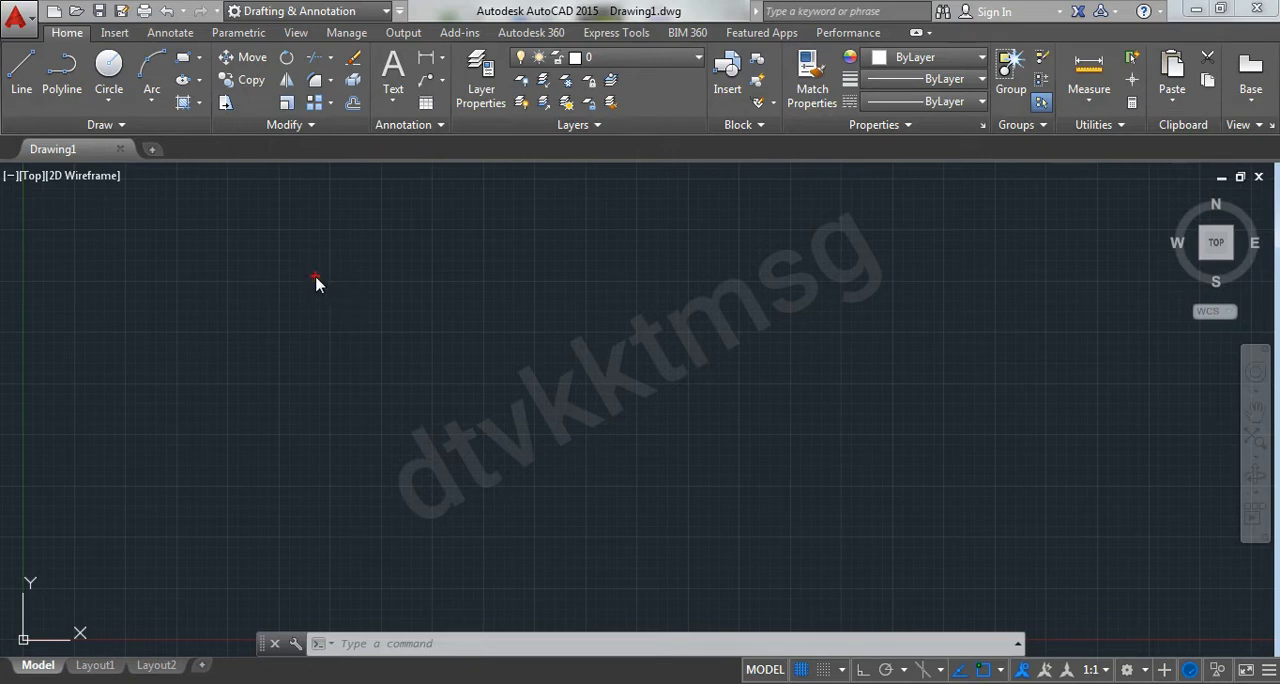
pyautogui.moveTo(95, 215)
pyautogui.mouseDown()
pyautogui.moveTo(448, 224)
pyautogui.moveTo(935, 208)
pyautogui.moveTo(1102, 352)
pyautogui.moveTo(1005, 565)
pyautogui.moveTo(297, 532)
pyautogui.moveTo(117, 401)
pyautogui.moveTo(108, 240)
pyautogui.mouseUp()
pyautogui.moveTo(765, 293); pyautogui.dragTo(363, 368)
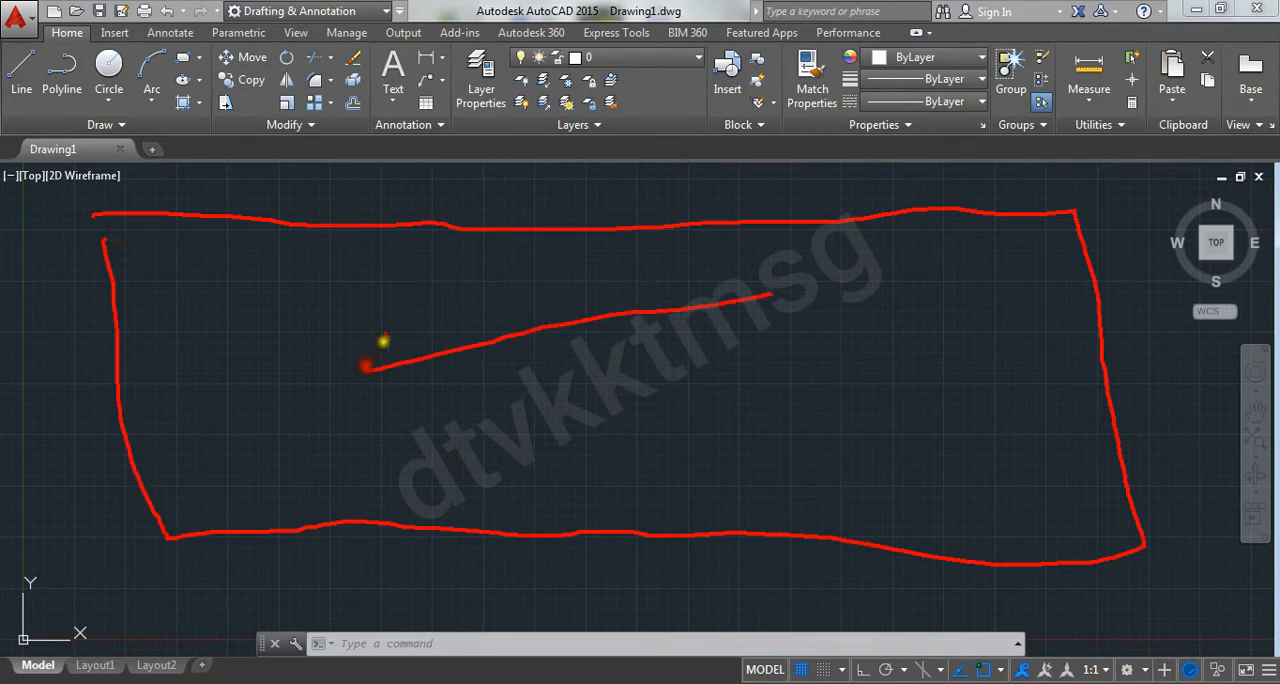
pyautogui.moveTo(423, 287); pyautogui.dragTo(645, 388)
pyautogui.moveTo(234, 290); pyautogui.dragTo(230, 378)
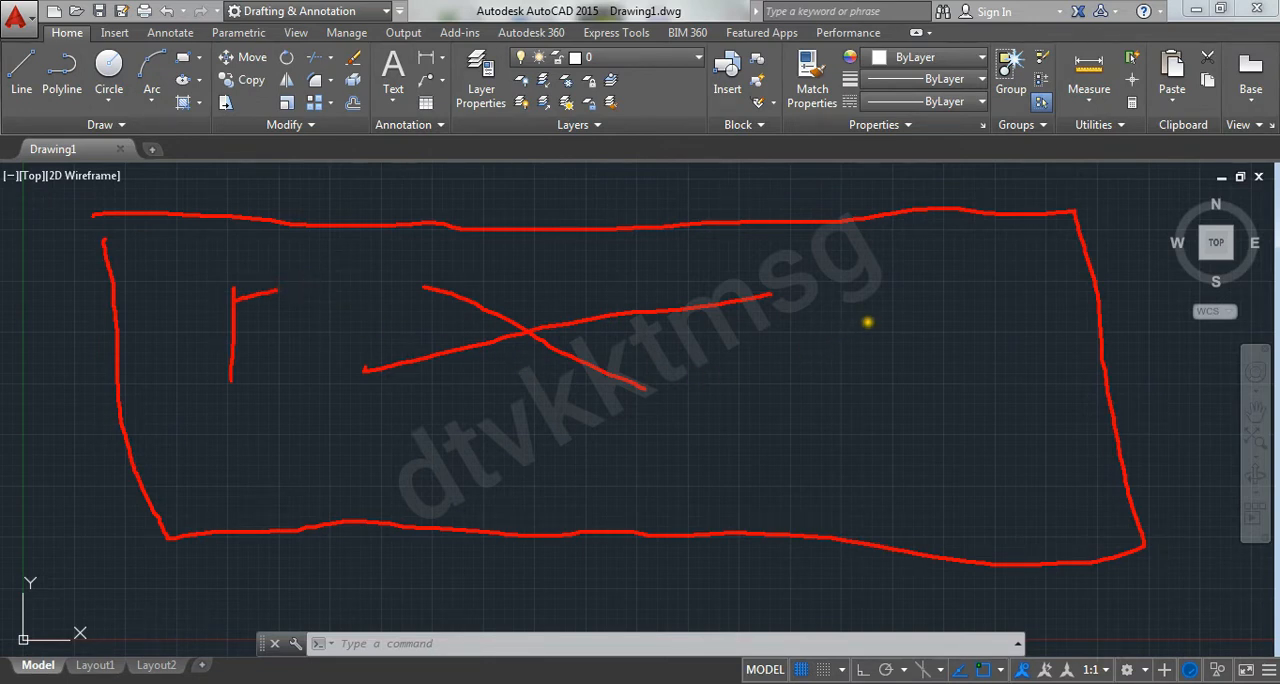
pyautogui.moveTo(840, 298)
pyautogui.mouseDown()
pyautogui.moveTo(981, 285)
pyautogui.moveTo(898, 491)
pyautogui.moveTo(844, 349)
pyautogui.mouseUp()
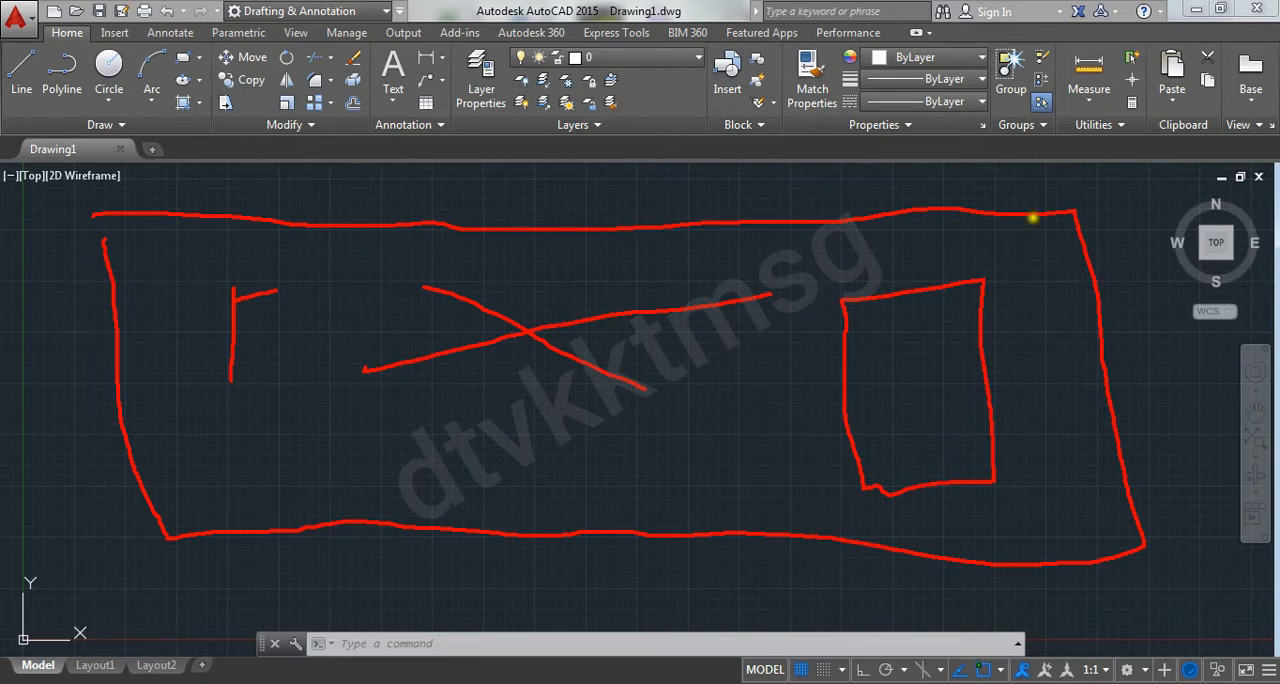
pyautogui.press('Escape')
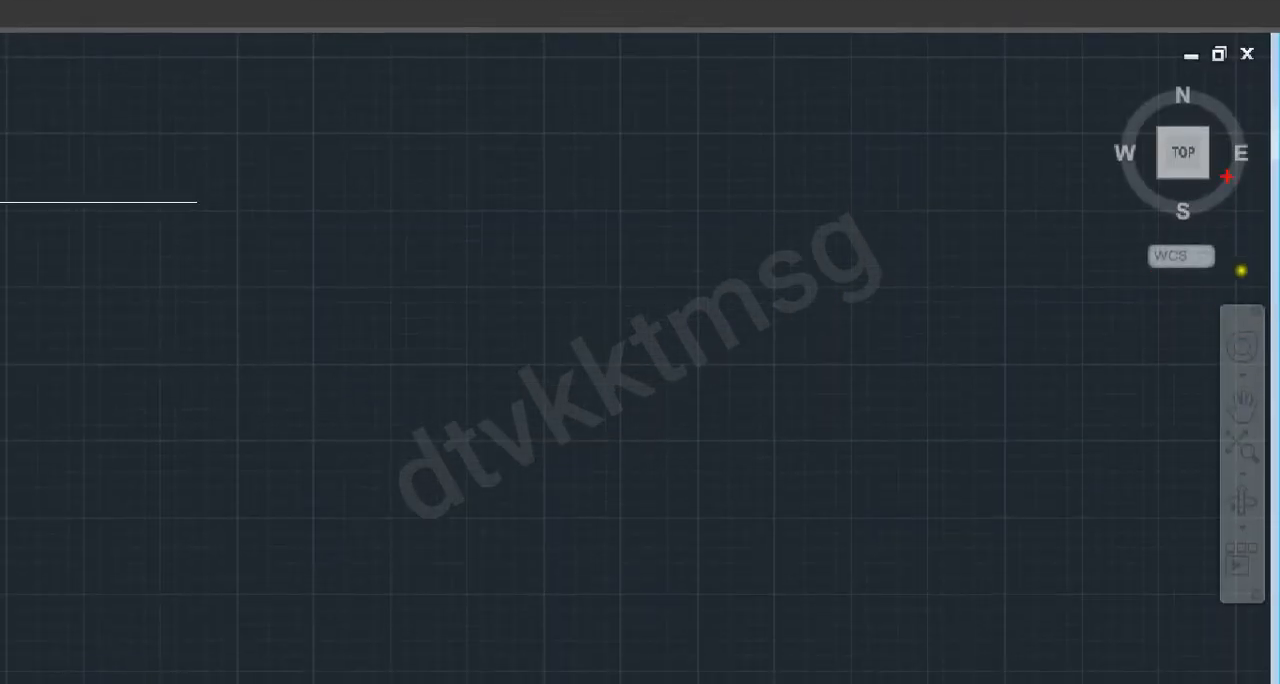
pyautogui.moveTo(1266, 98)
pyautogui.mouseDown()
pyautogui.moveTo(1160, 78)
pyautogui.moveTo(1063, 172)
pyautogui.moveTo(1275, 242)
pyautogui.mouseUp()
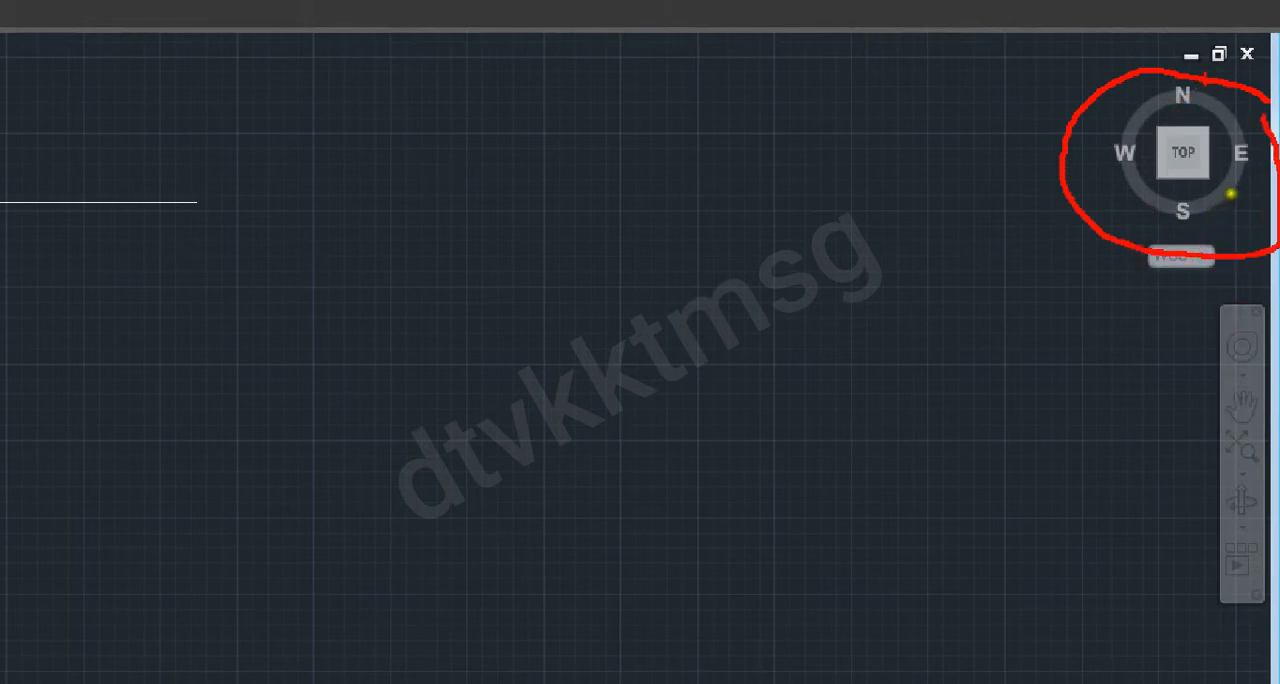
pyautogui.moveTo(1192, 79)
pyautogui.mouseDown()
pyautogui.moveTo(1143, 104)
pyautogui.moveTo(1178, 98)
pyautogui.moveTo(1093, 166)
pyautogui.moveTo(1117, 166)
pyautogui.moveTo(962, 267)
pyautogui.mouseUp()
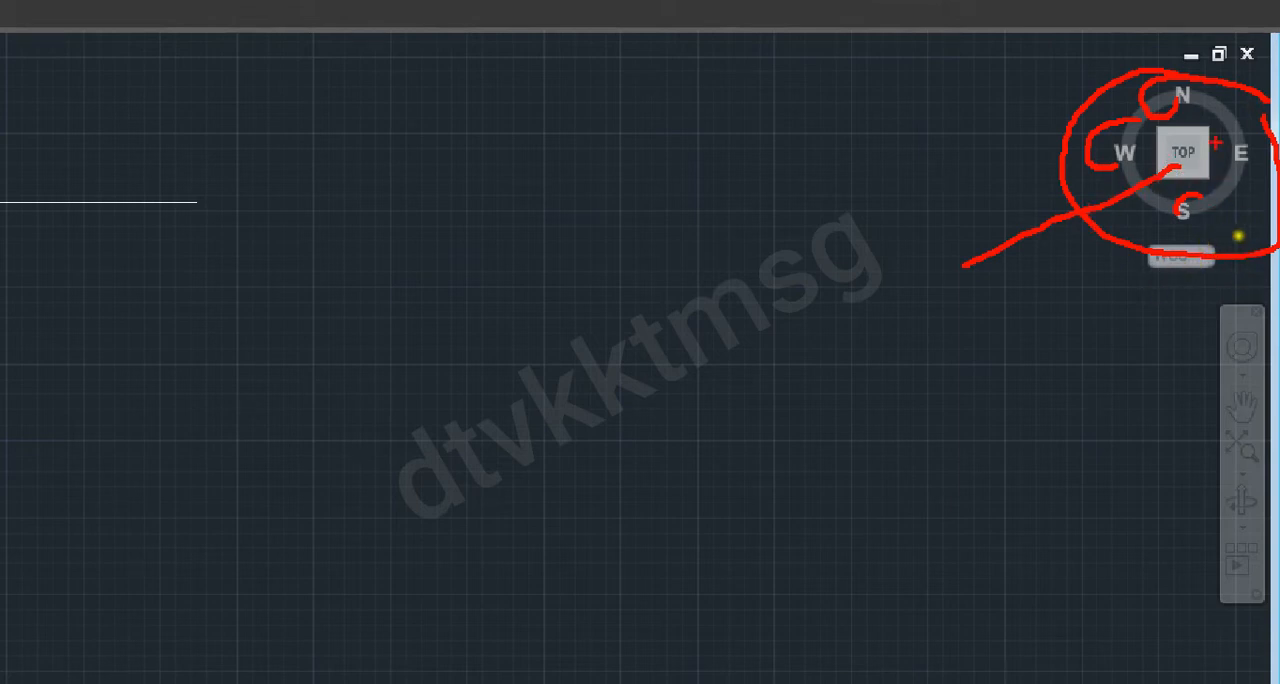
pyautogui.moveTo(1272, 281)
pyautogui.mouseDown()
pyautogui.moveTo(1143, 357)
pyautogui.moveTo(1143, 606)
pyautogui.moveTo(1268, 592)
pyautogui.moveTo(1275, 330)
pyautogui.mouseUp()
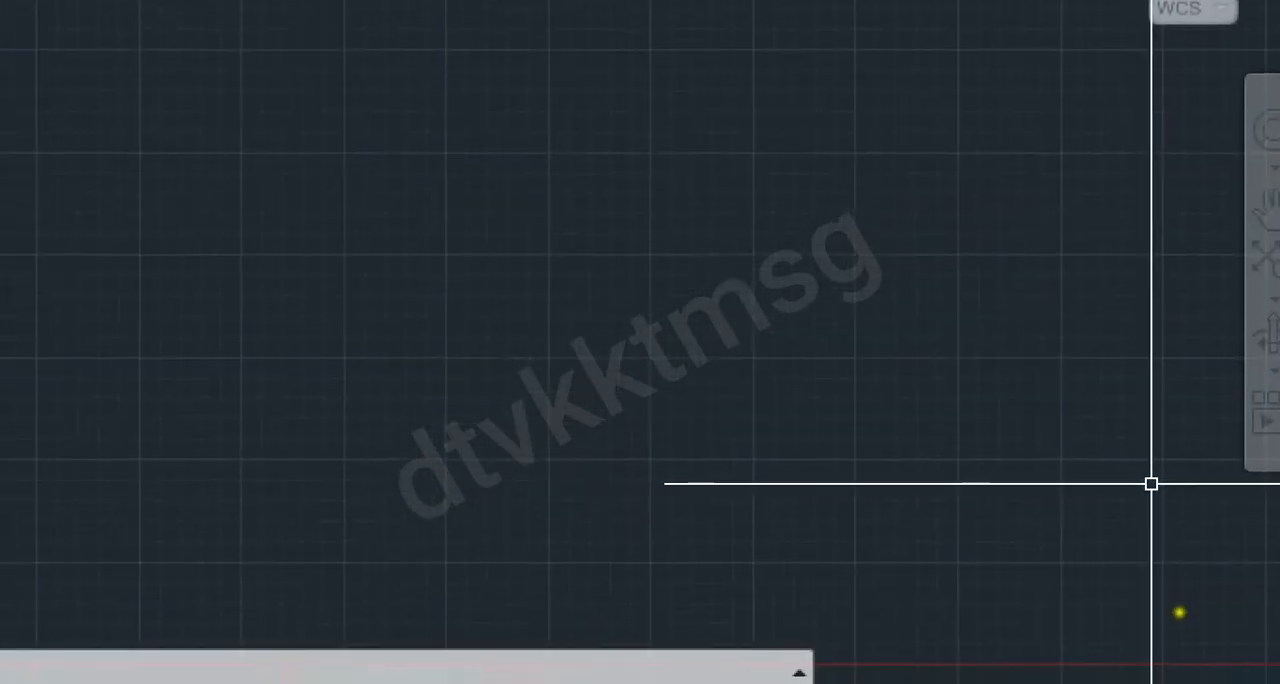
pyautogui.moveTo(205, 519)
pyautogui.mouseDown()
pyautogui.moveTo(1100, 437)
pyautogui.moveTo(1272, 605)
pyautogui.moveTo(1262, 636)
pyautogui.moveTo(950, 622)
pyautogui.moveTo(510, 672)
pyautogui.moveTo(245, 642)
pyautogui.moveTo(155, 550)
pyautogui.mouseUp()
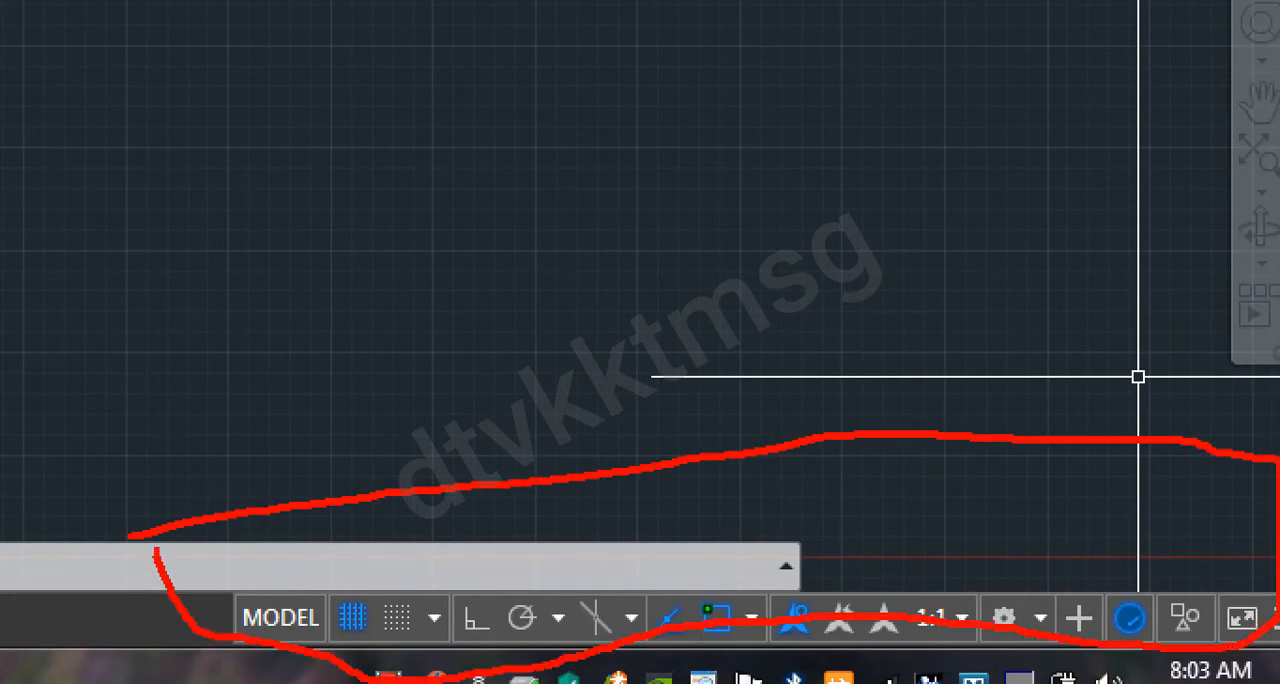
pyautogui.press('Escape')
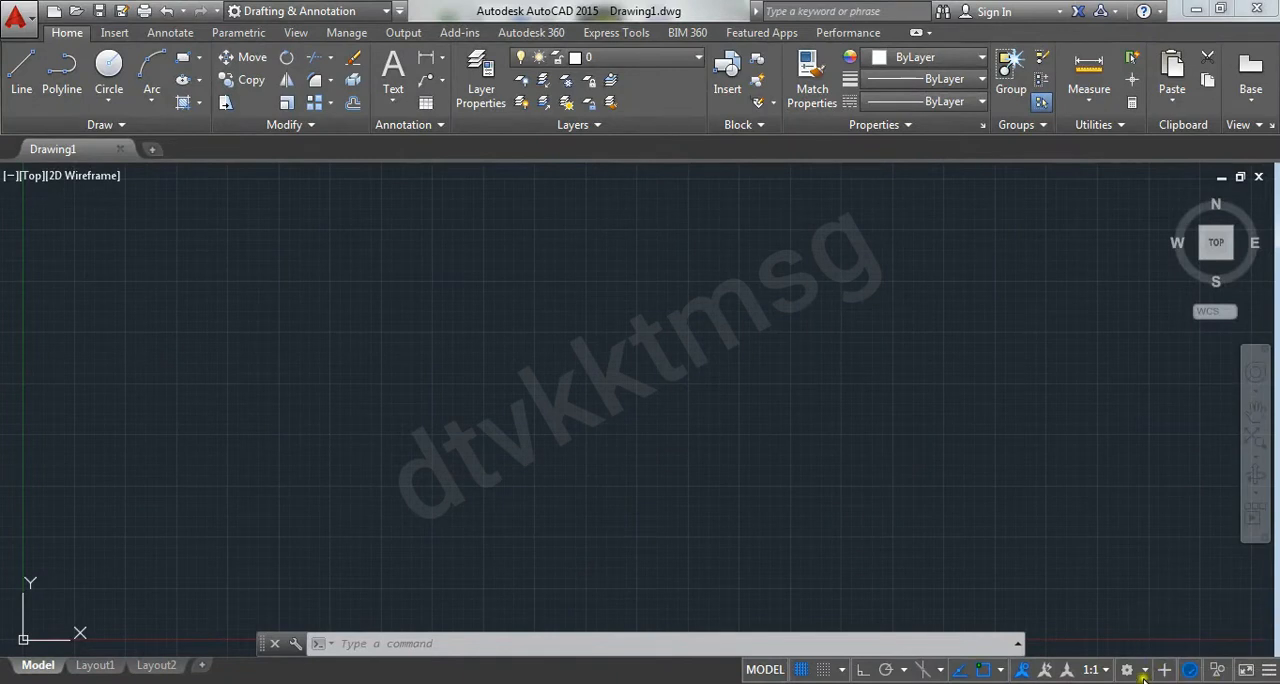
# Practise window, crossing and lasso selections across the empty drawing area
pyautogui.moveTo(300, 386); pyautogui.dragTo(507, 349, button='middle')
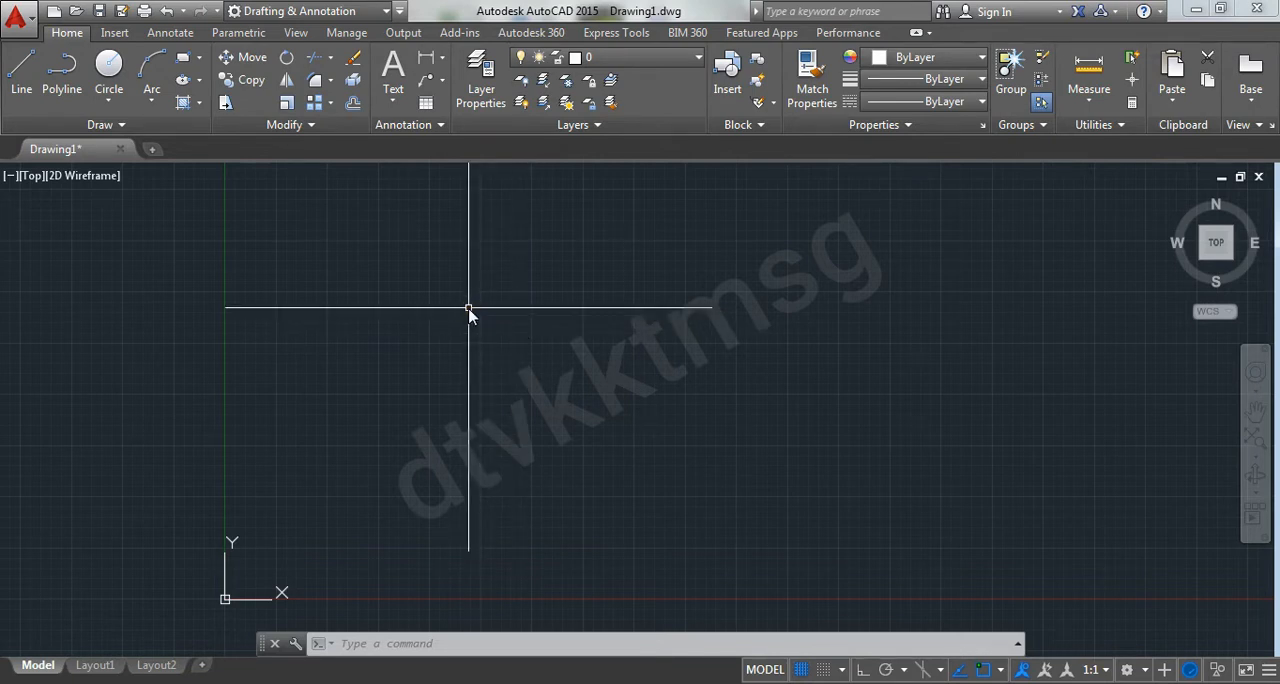
pyautogui.click(303, 276)
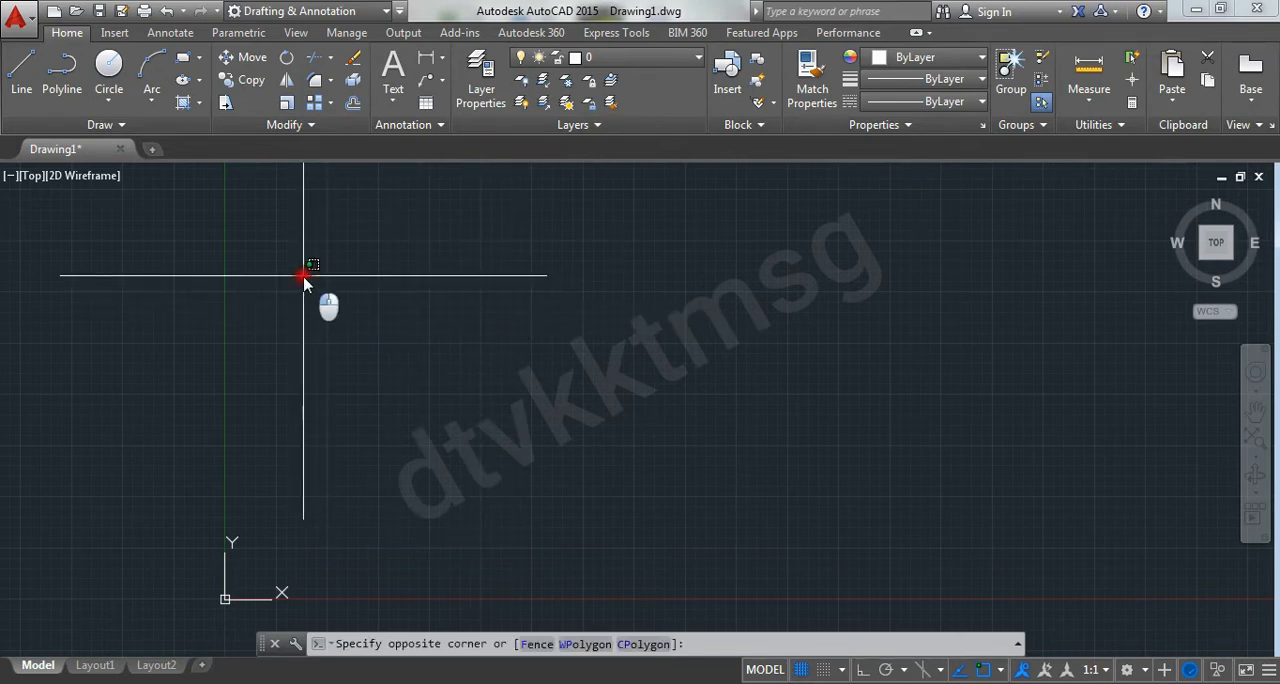
pyautogui.moveTo(303, 276); pyautogui.dragTo(294, 280)
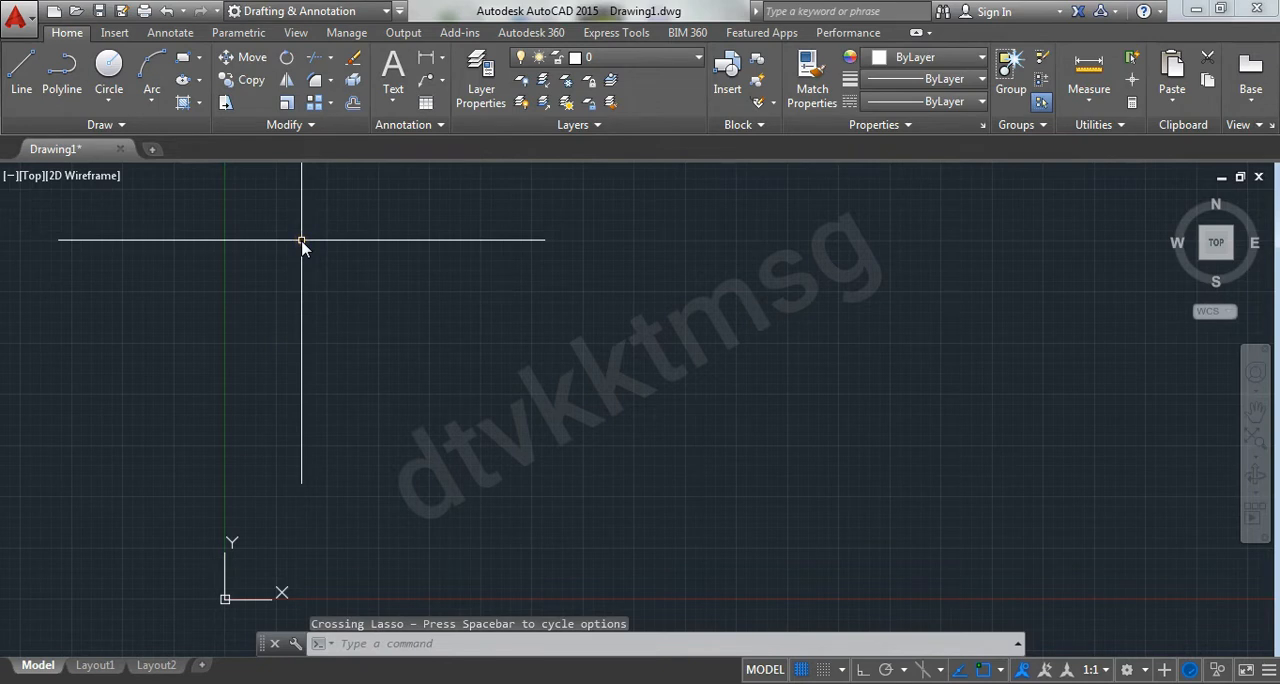
pyautogui.click(300, 240)
pyautogui.click(871, 534)
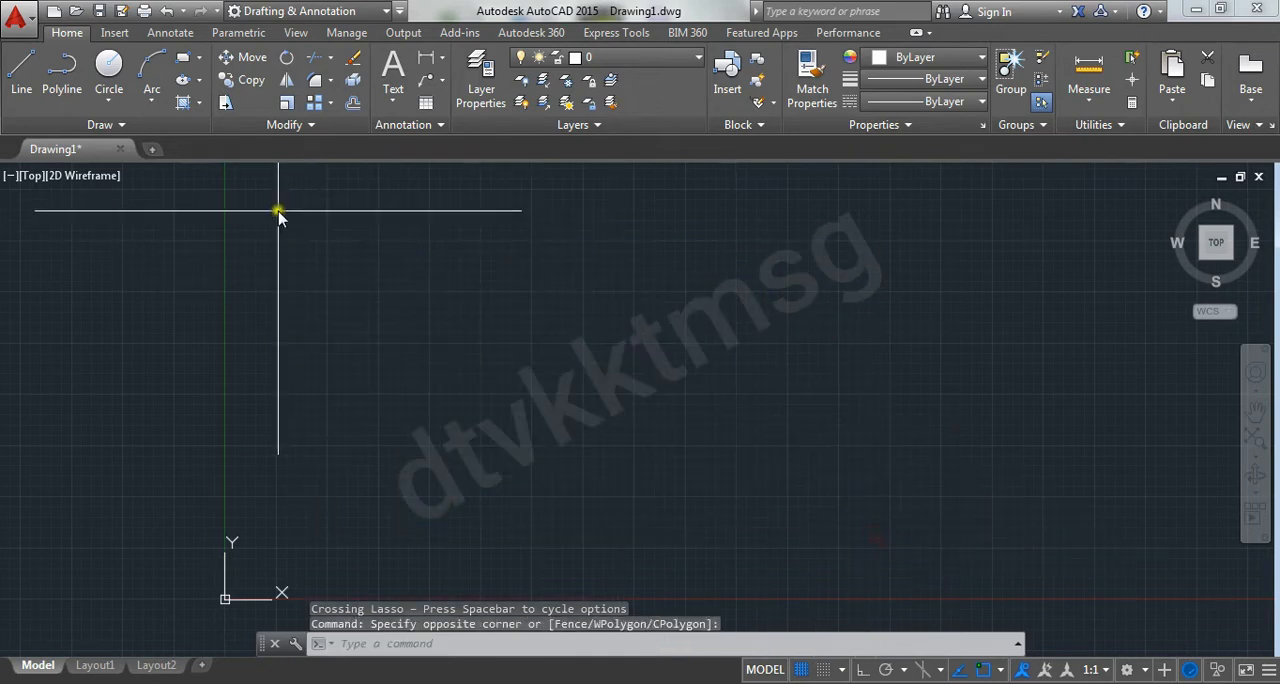
pyautogui.click(279, 213)
pyautogui.click(871, 534)
pyautogui.click(935, 249)
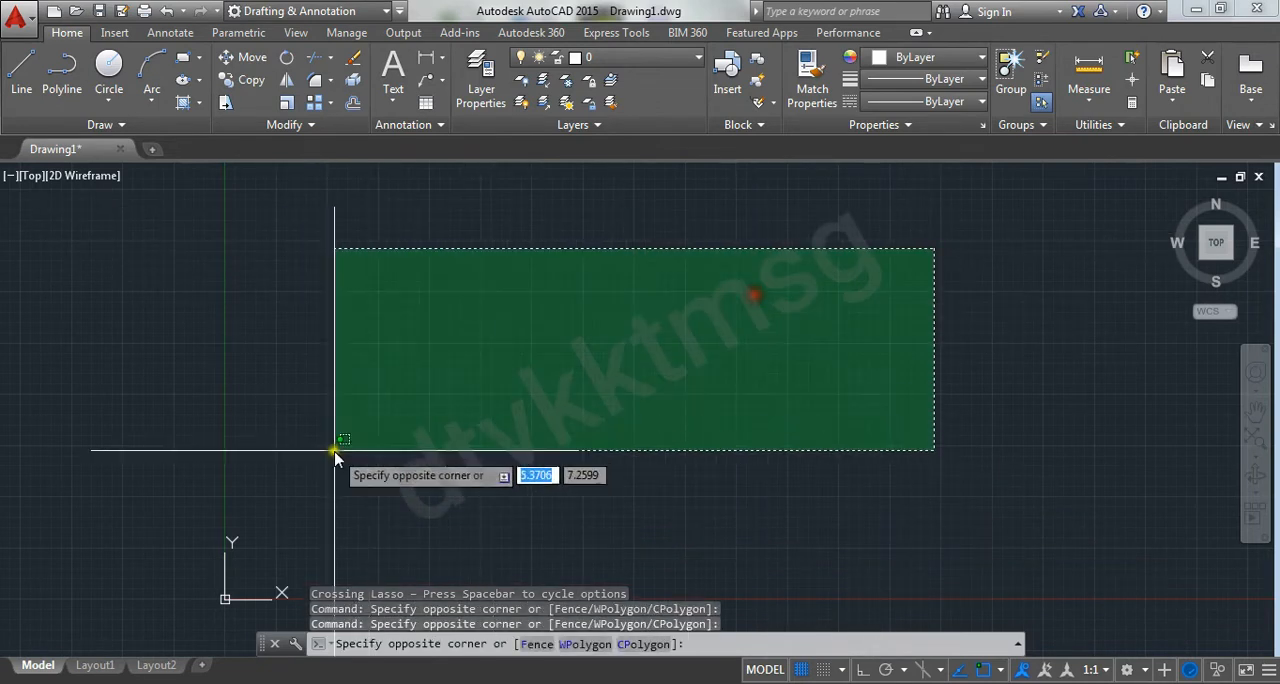
pyautogui.click(335, 453)
pyautogui.click(260, 278)
pyautogui.click(713, 545)
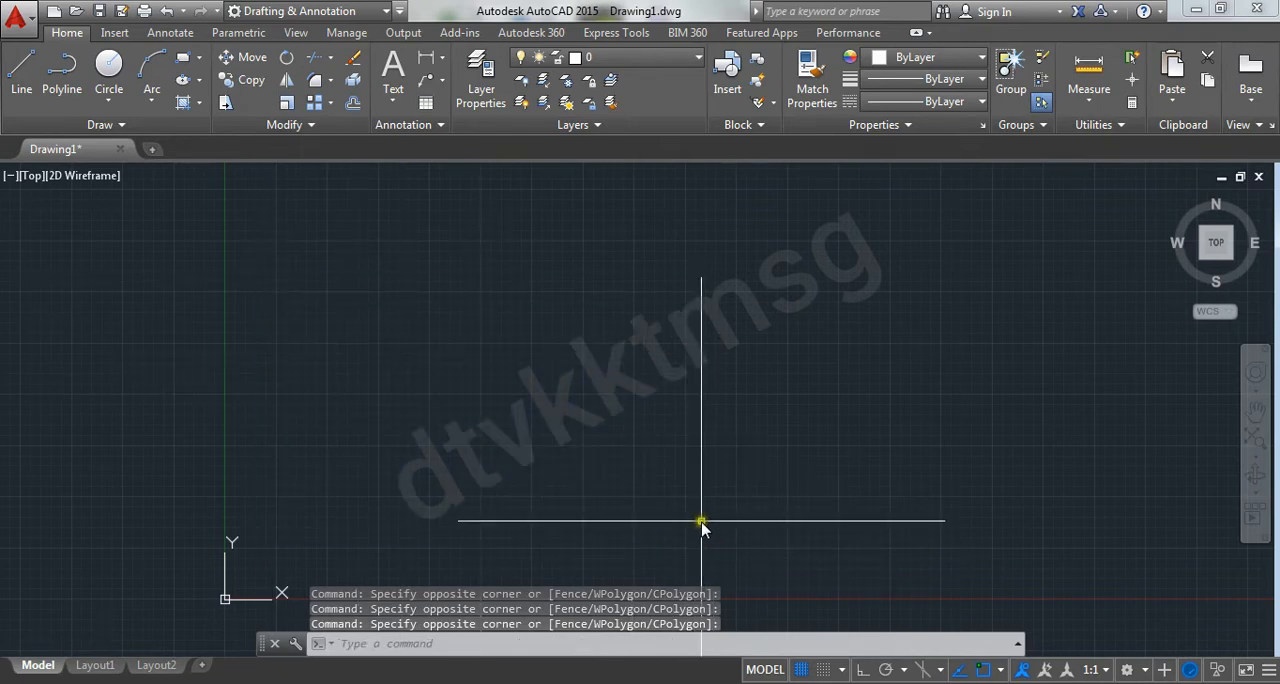
pyautogui.click(513, 245)
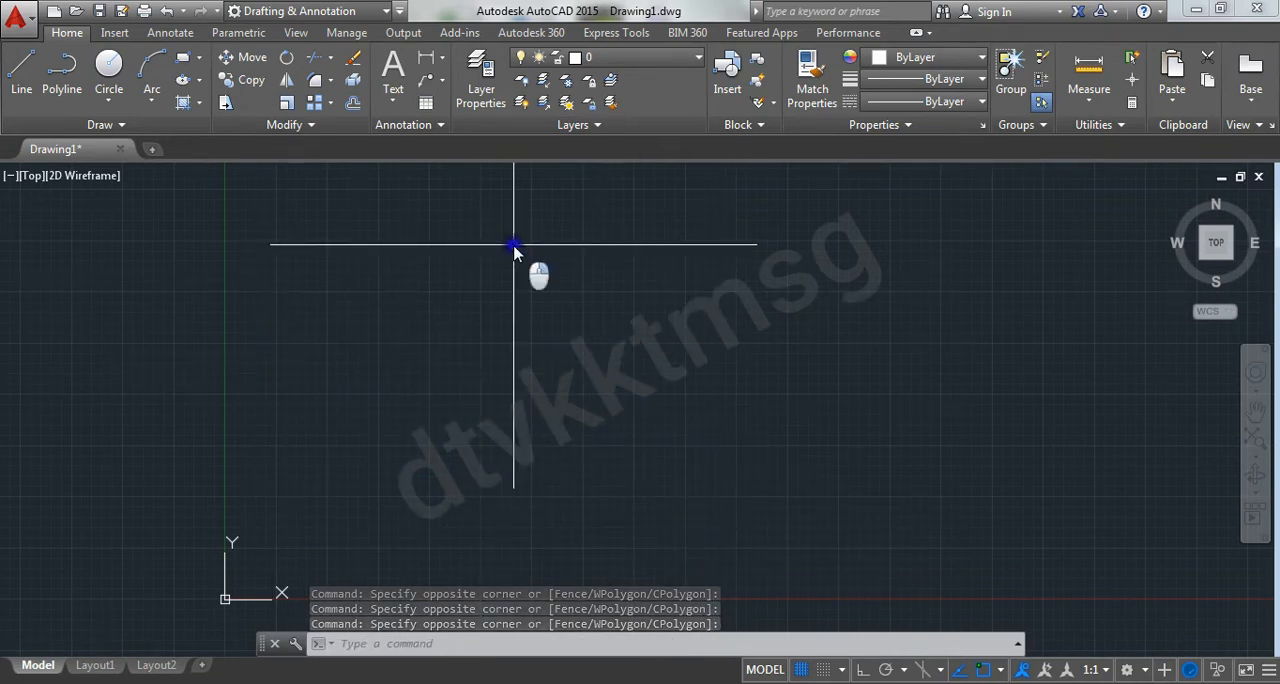
# Examine the shortcut commands offered for the empty drawing area and dismiss them without choosing any
pyautogui.rightClick(513, 245)
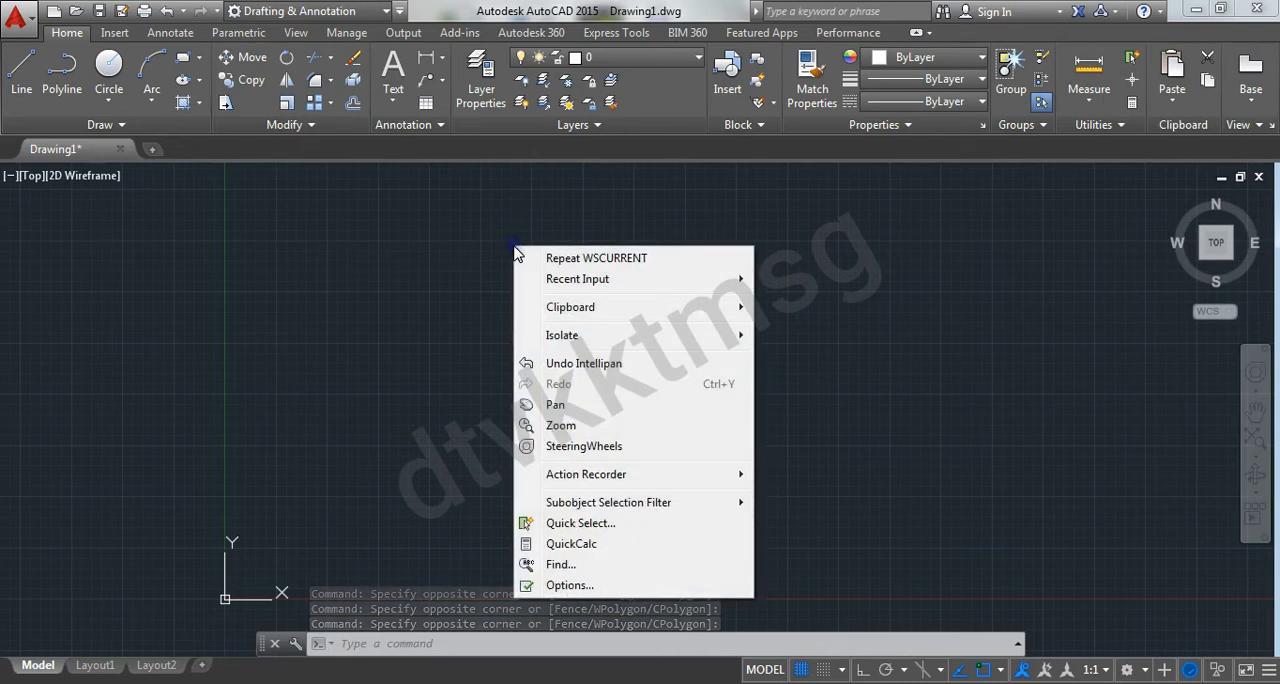
pyautogui.click(601, 567)
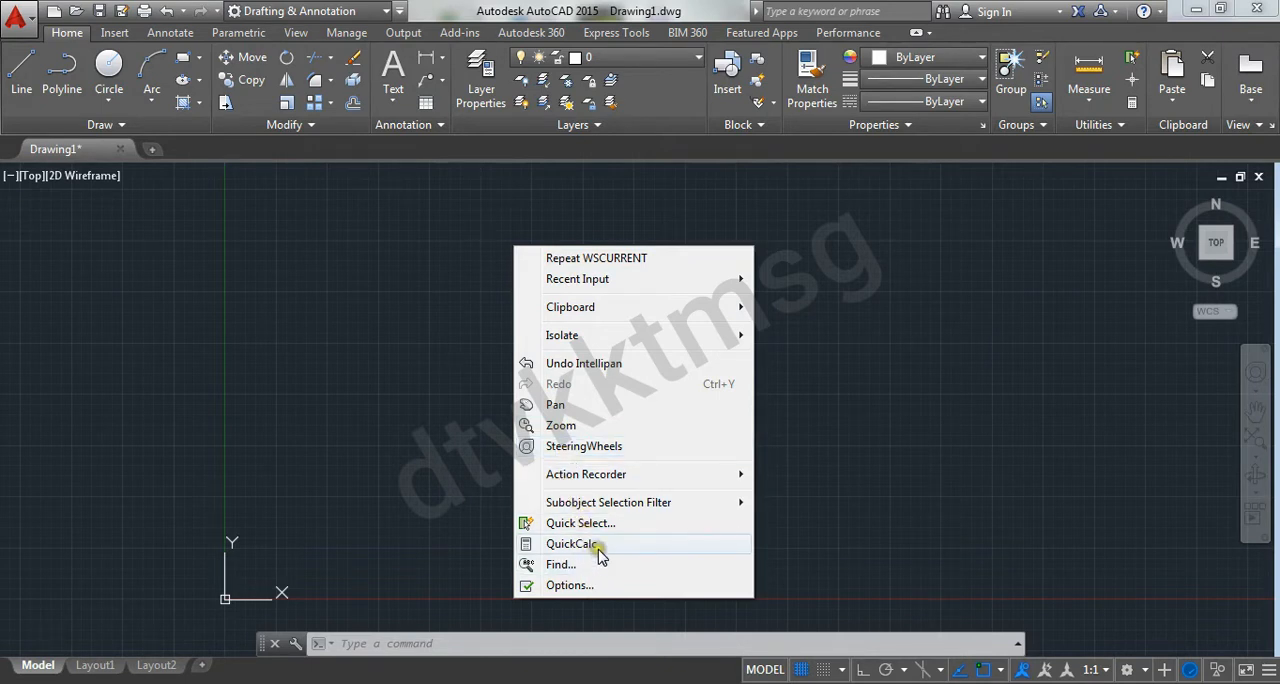
pyautogui.click(458, 457)
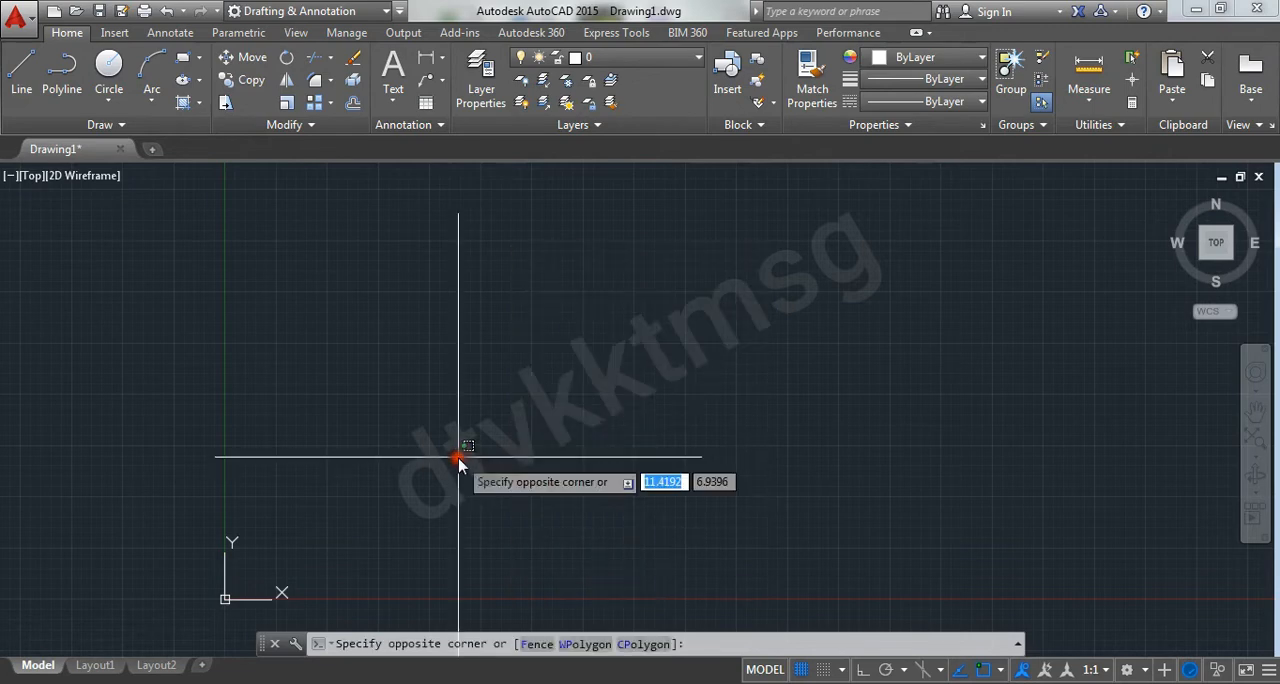
pyautogui.click(505, 380)
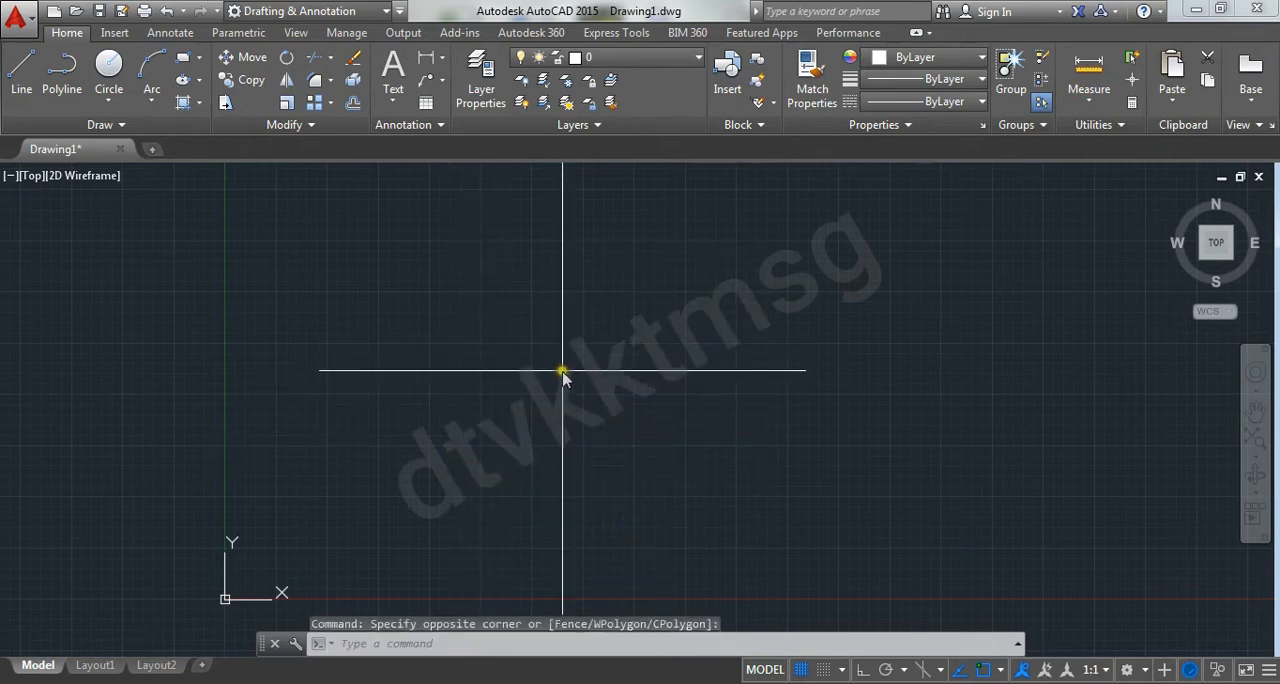
# Practise zooming the drawing view in and out and panning it around the origin
pyautogui.scroll(1, 563, 368)
pyautogui.scroll(-1, 565, 368)
pyautogui.scroll(1, 571, 367)
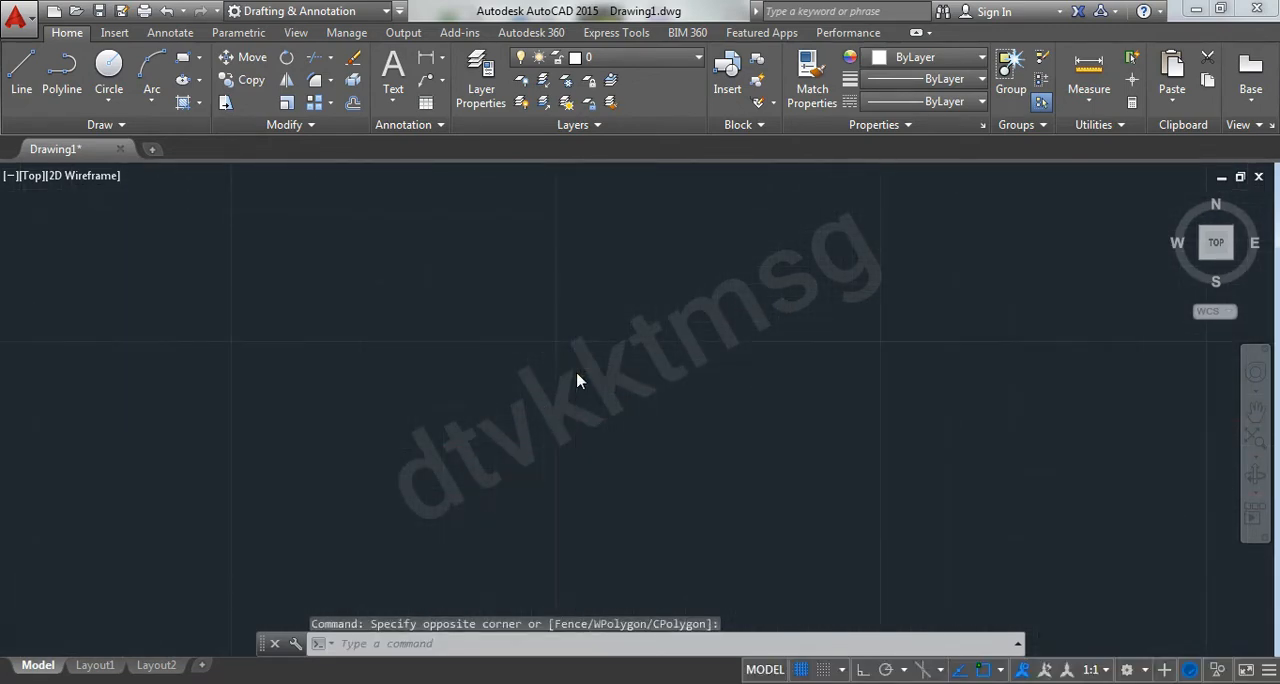
pyautogui.scroll(-1, 577, 381)
pyautogui.scroll(1, 577, 378)
pyautogui.scroll(-1, 578, 378)
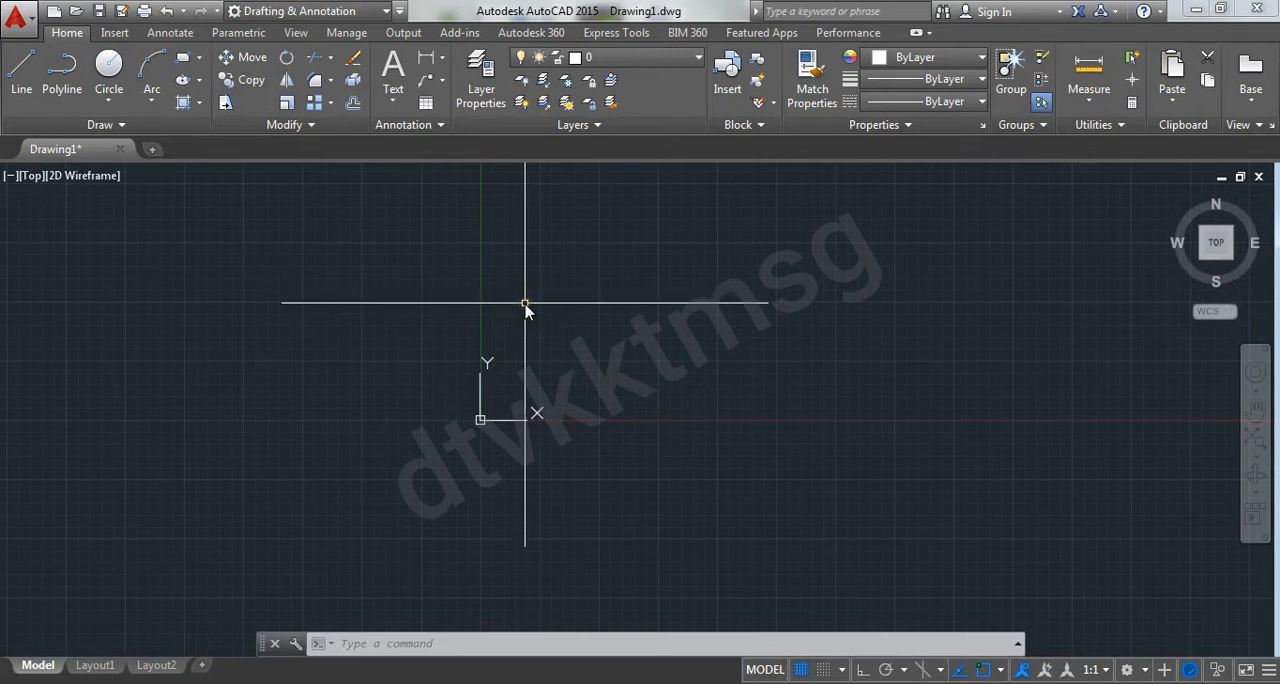
pyautogui.moveTo(525, 305); pyautogui.dragTo(525, 305, button='middle')
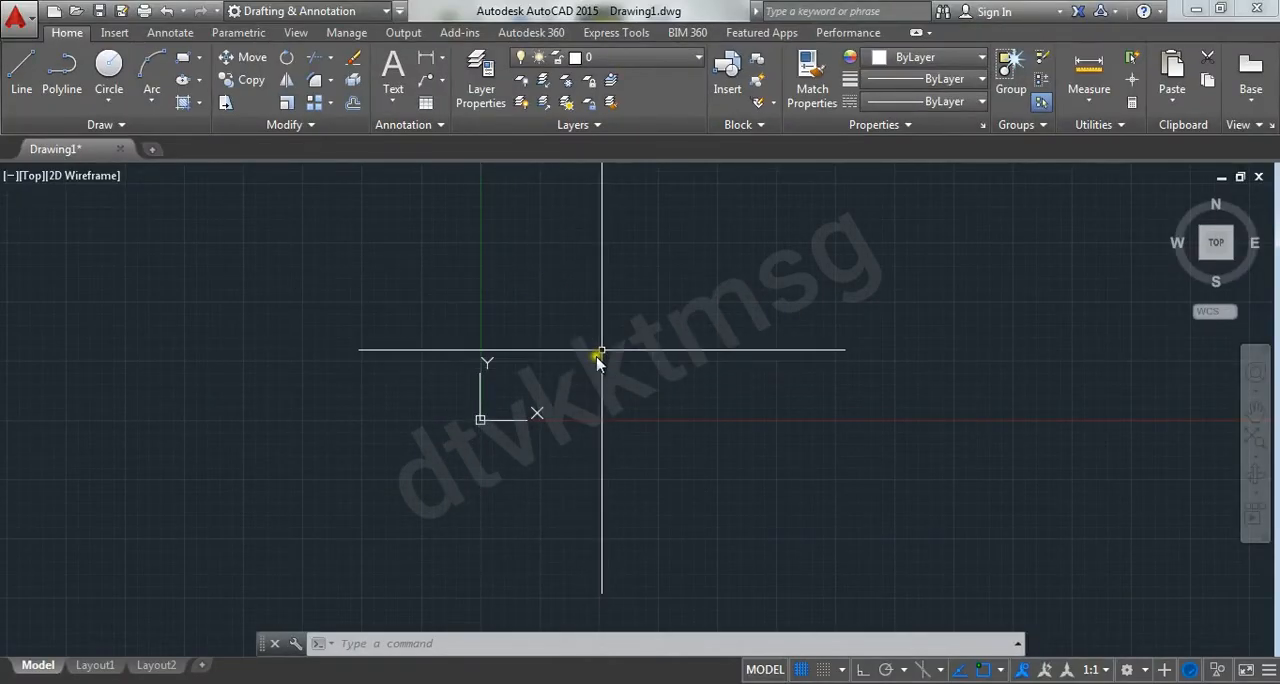
pyautogui.moveTo(594, 357)
pyautogui.mouseDown(button='middle')
pyautogui.moveTo(565, 333)
pyautogui.moveTo(363, 375)
pyautogui.mouseUp(button='middle')
pyautogui.moveTo(563, 342); pyautogui.dragTo(565, 405, button='middle')
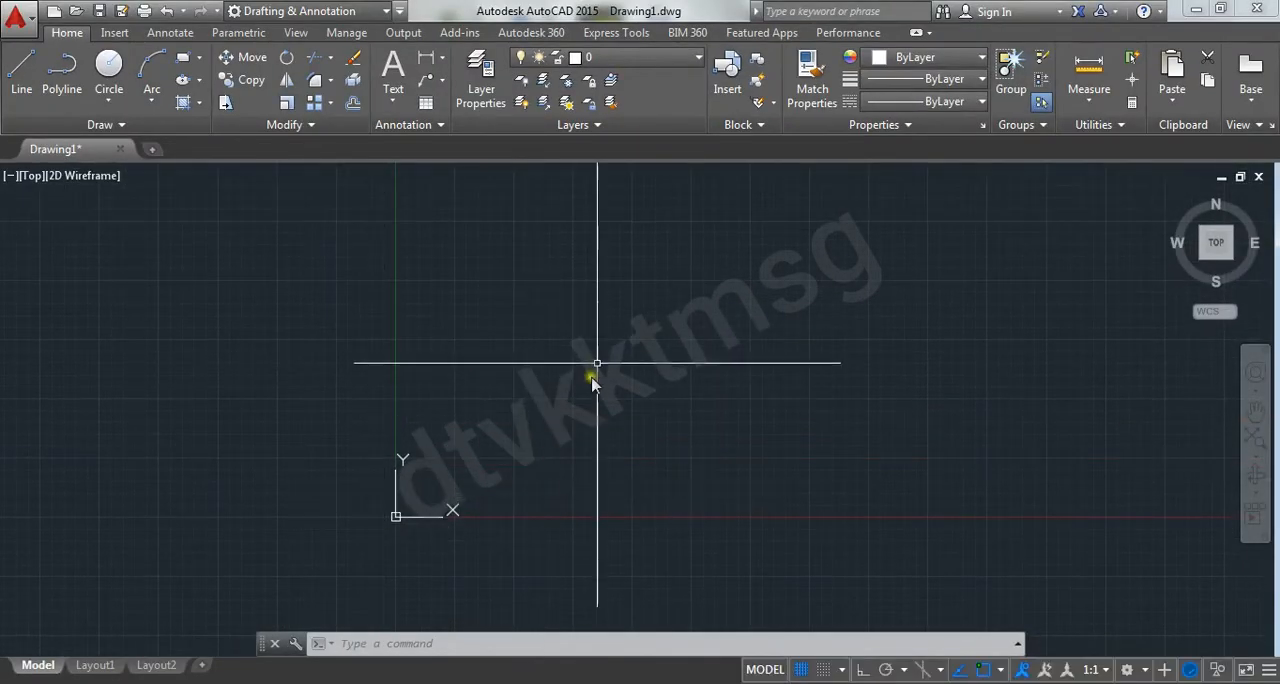
pyautogui.moveTo(597, 363)
pyautogui.mouseDown(button='middle')
pyautogui.moveTo(565, 471)
pyautogui.moveTo(560, 323)
pyautogui.moveTo(346, 371)
pyautogui.moveTo(480, 466)
pyautogui.moveTo(575, 400)
pyautogui.moveTo(543, 412)
pyautogui.moveTo(626, 509)
pyautogui.moveTo(537, 417)
pyautogui.moveTo(524, 442)
pyautogui.moveTo(643, 434)
pyautogui.moveTo(537, 423)
pyautogui.moveTo(657, 443)
pyautogui.moveTo(530, 438)
pyautogui.mouseUp(button='middle')
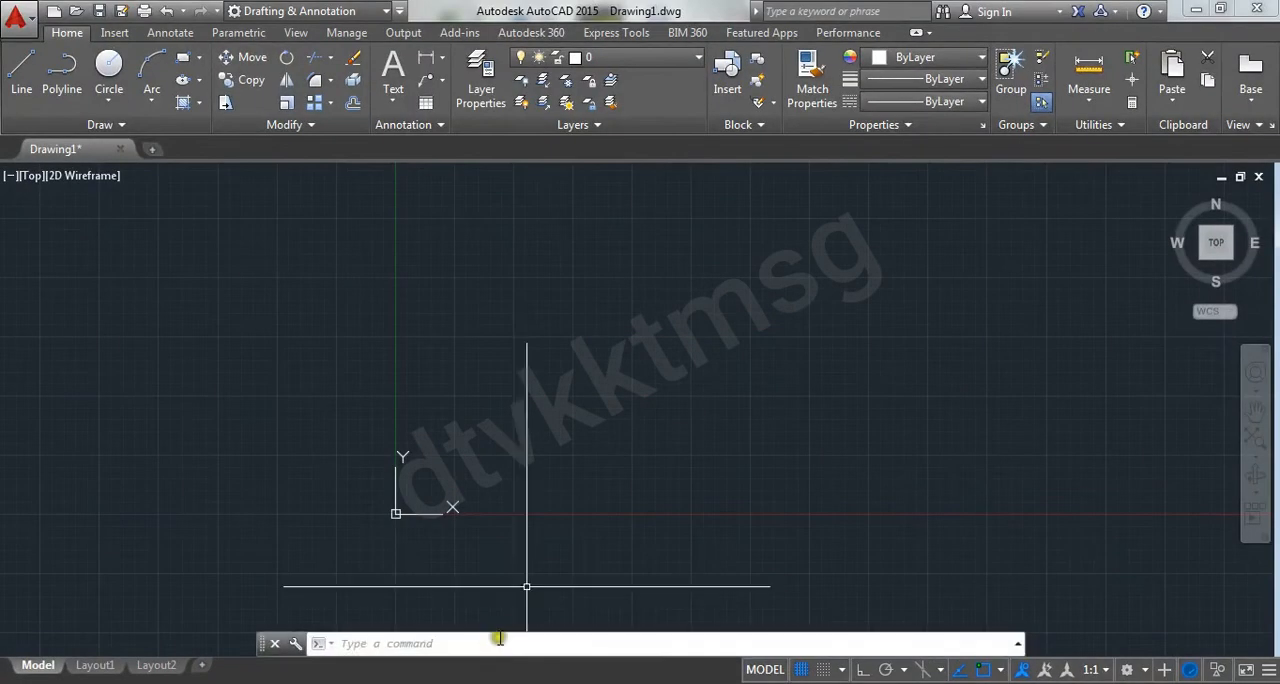
# Start the Line command and examine its first-point prompt and the coordinate fields beside the cursor
pyautogui.click(686, 165)
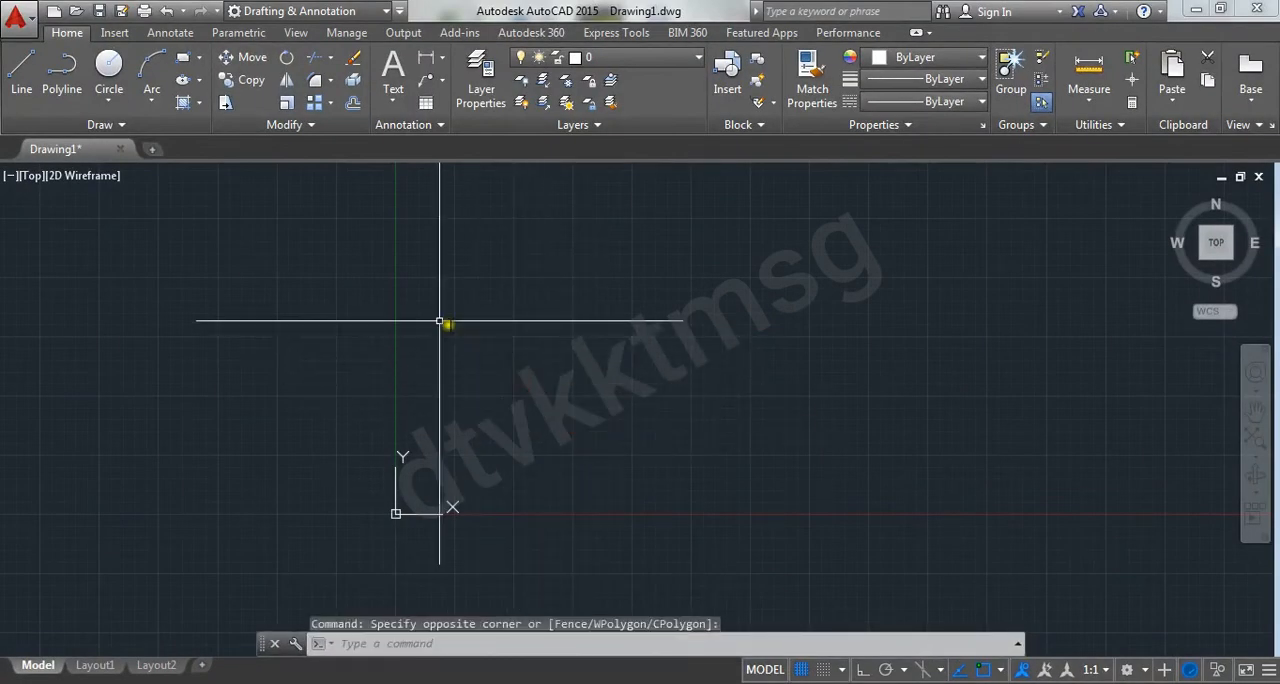
pyautogui.click(24, 80)
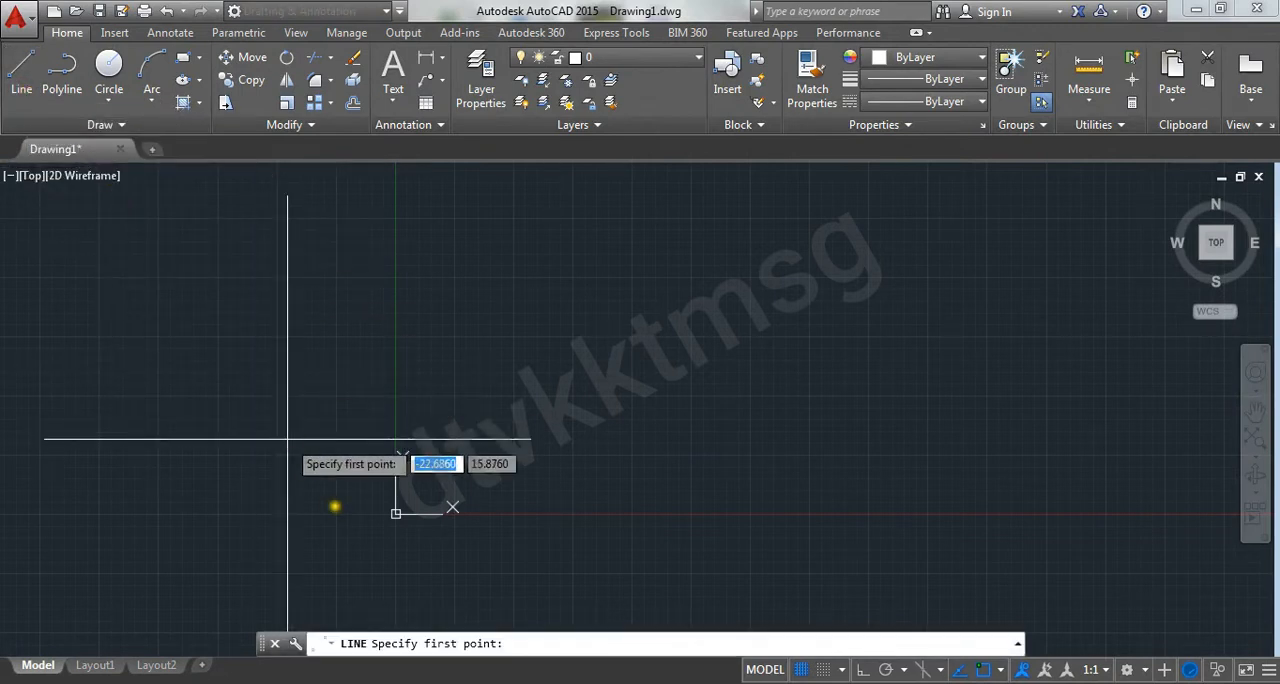
pyautogui.moveTo(333, 508); pyautogui.dragTo(372, 606)
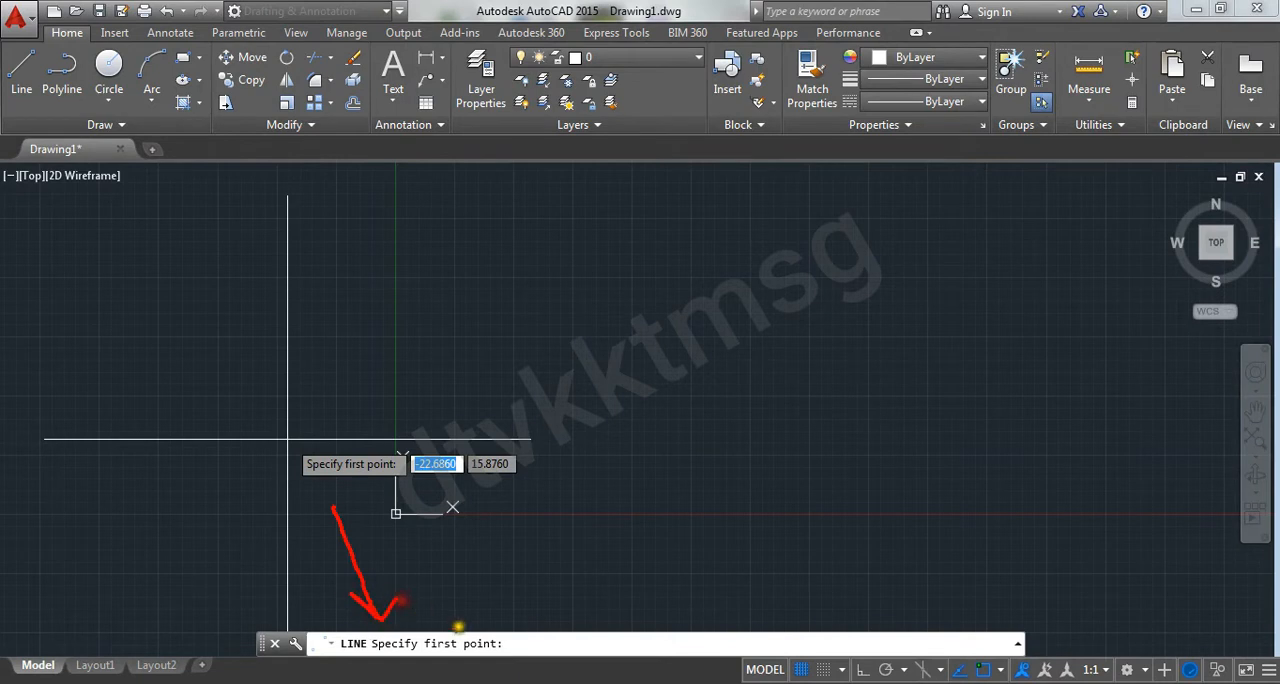
pyautogui.moveTo(480, 626)
pyautogui.mouseDown()
pyautogui.moveTo(418, 645)
pyautogui.moveTo(465, 663)
pyautogui.moveTo(496, 636)
pyautogui.mouseUp()
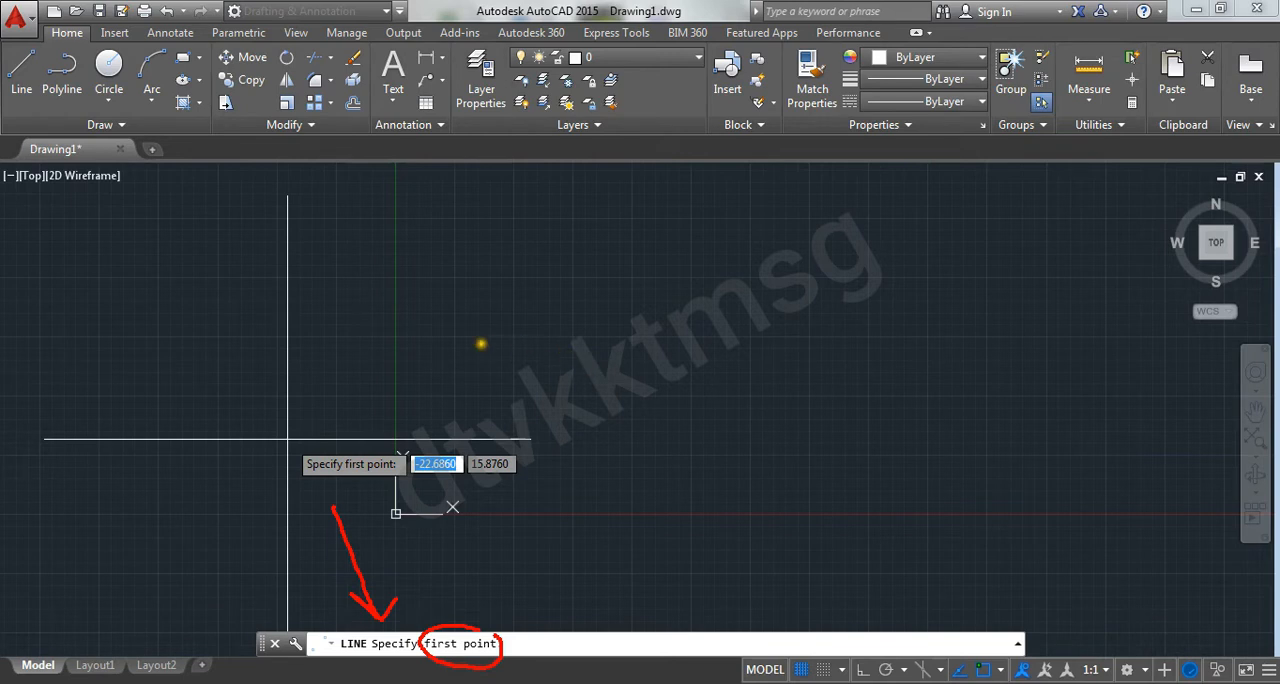
pyautogui.moveTo(476, 339); pyautogui.dragTo(845, 337)
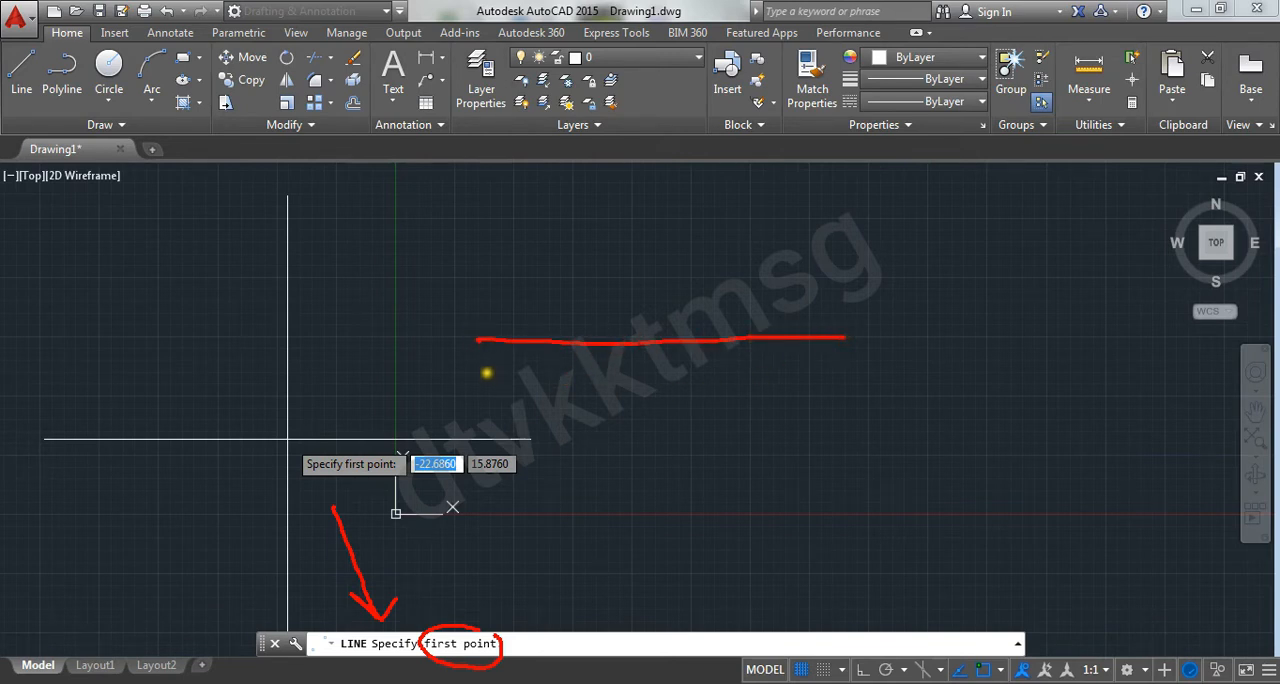
pyautogui.moveTo(481, 357); pyautogui.dragTo(468, 366)
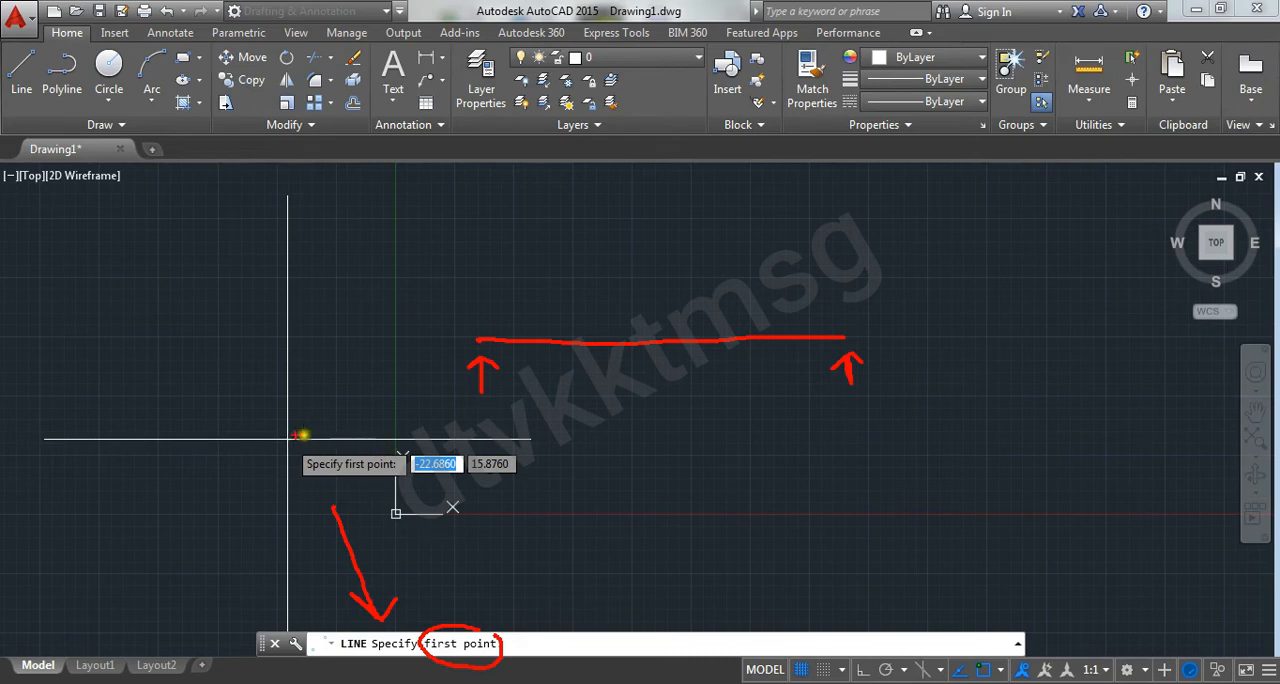
pyautogui.moveTo(285, 428)
pyautogui.mouseDown()
pyautogui.moveTo(293, 460)
pyautogui.moveTo(305, 428)
pyautogui.mouseUp()
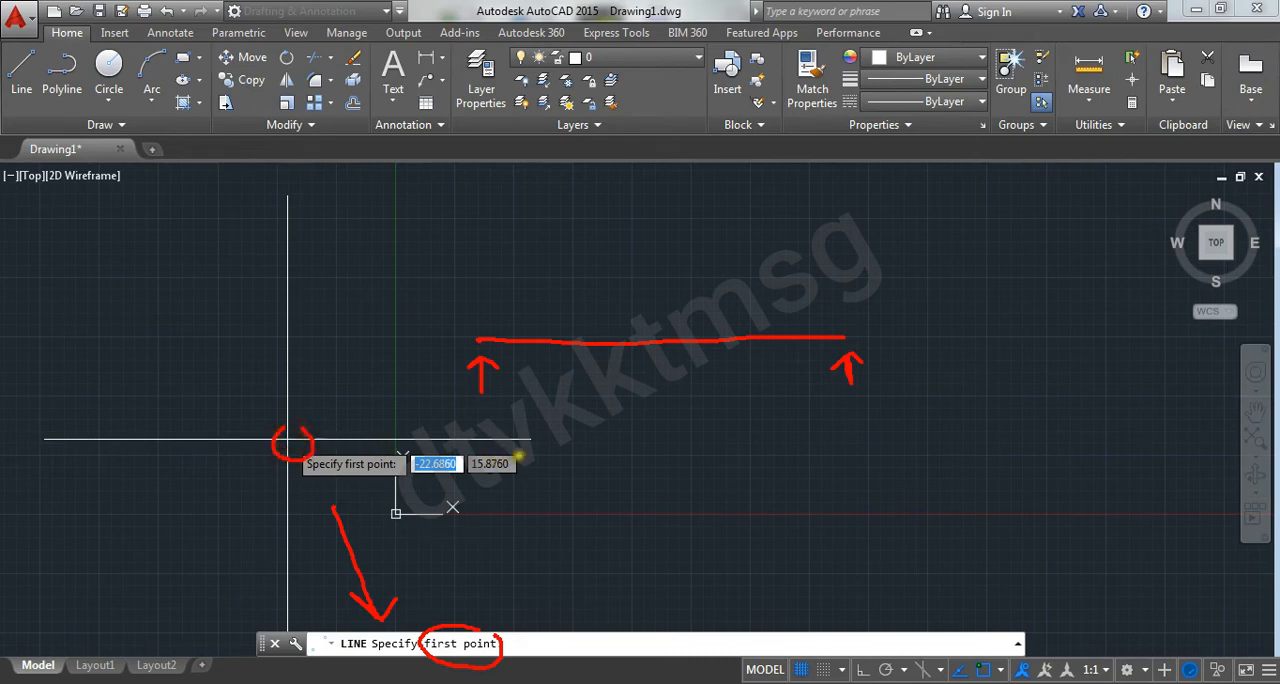
pyautogui.moveTo(547, 447)
pyautogui.mouseDown()
pyautogui.moveTo(486, 434)
pyautogui.moveTo(405, 452)
pyautogui.moveTo(400, 492)
pyautogui.moveTo(510, 488)
pyautogui.moveTo(527, 459)
pyautogui.mouseUp()
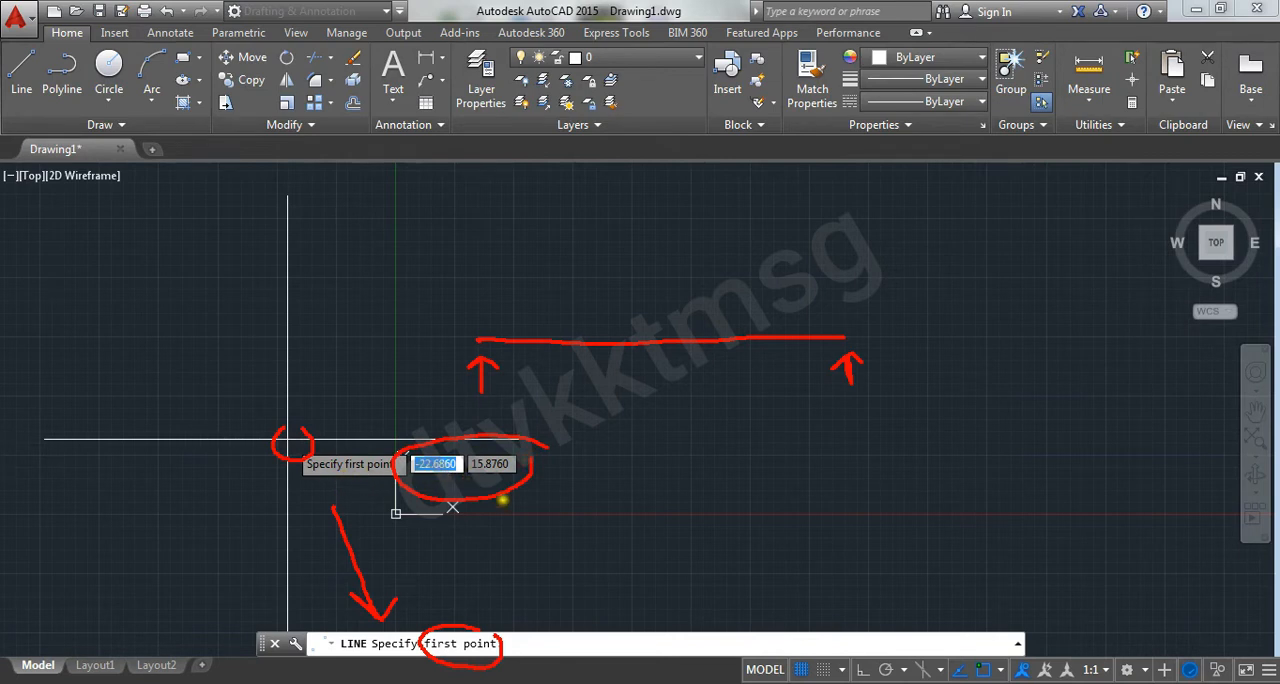
pyautogui.moveTo(503, 498); pyautogui.dragTo(483, 488)
pyautogui.press('Escape')
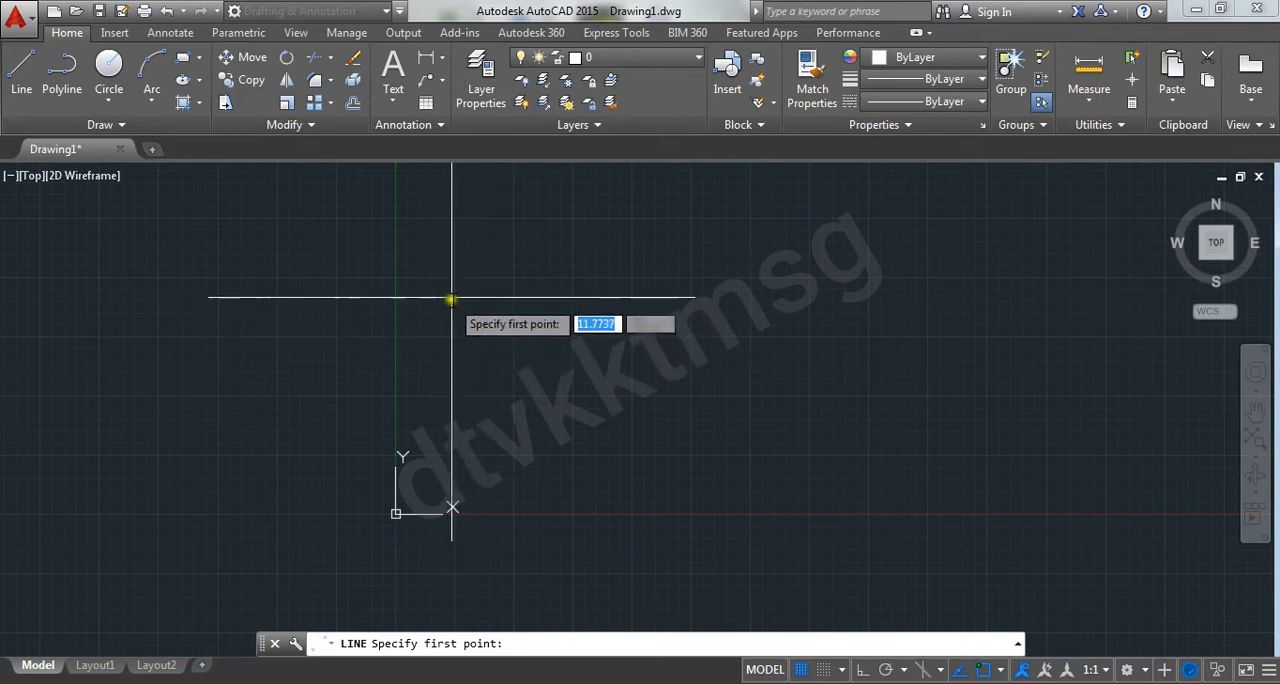
# Draw a closed triangle of three line segments above the X axis, starting at about 17.12, 17.46, and end the Line command
pyautogui.click(476, 435)
pyautogui.click(610, 222)
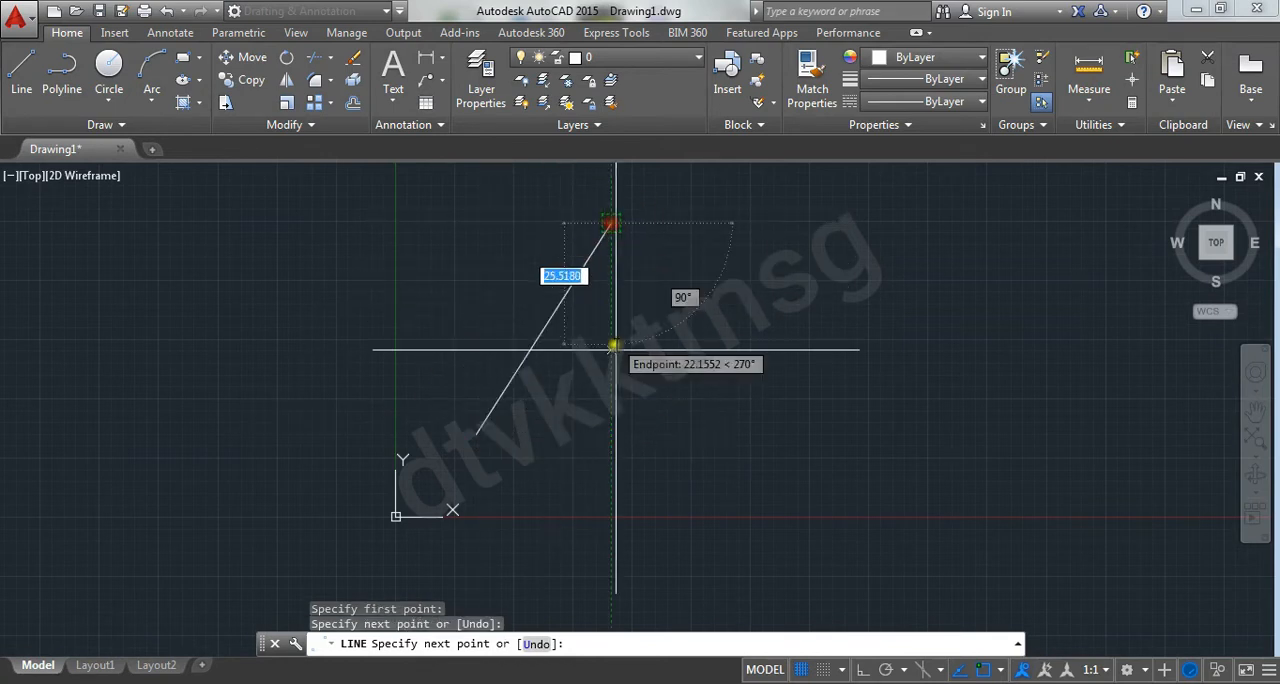
pyautogui.click(701, 457)
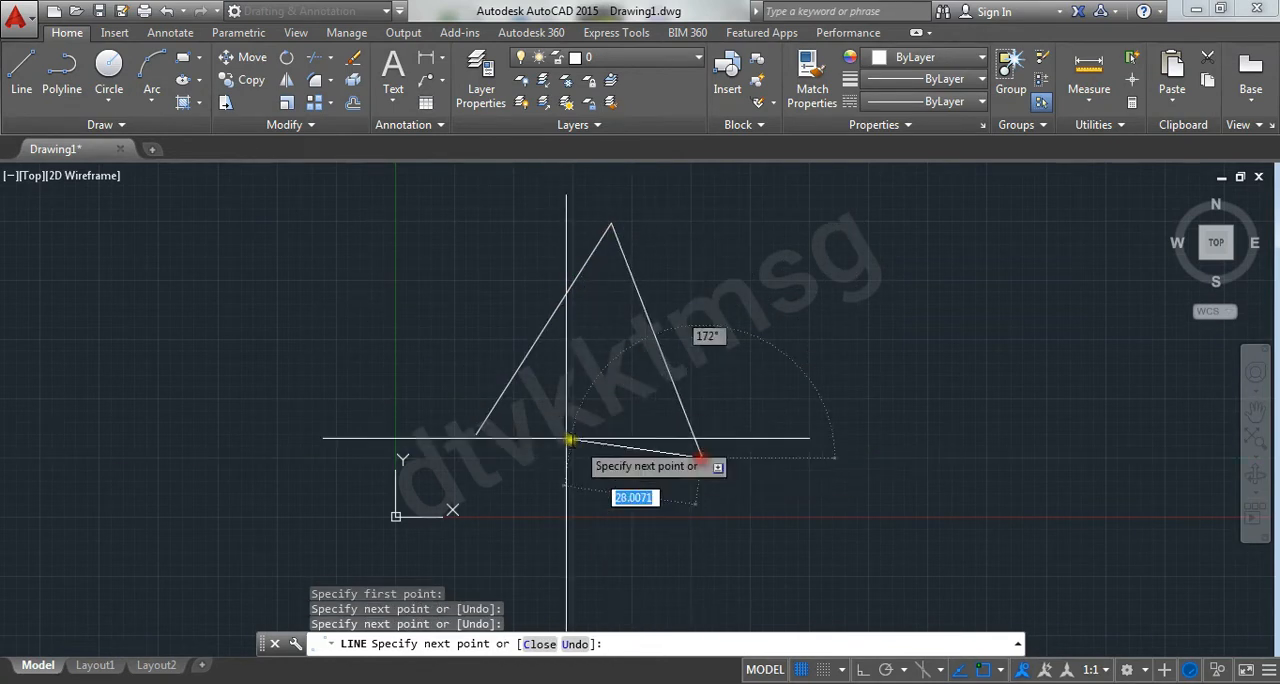
pyautogui.click(481, 430)
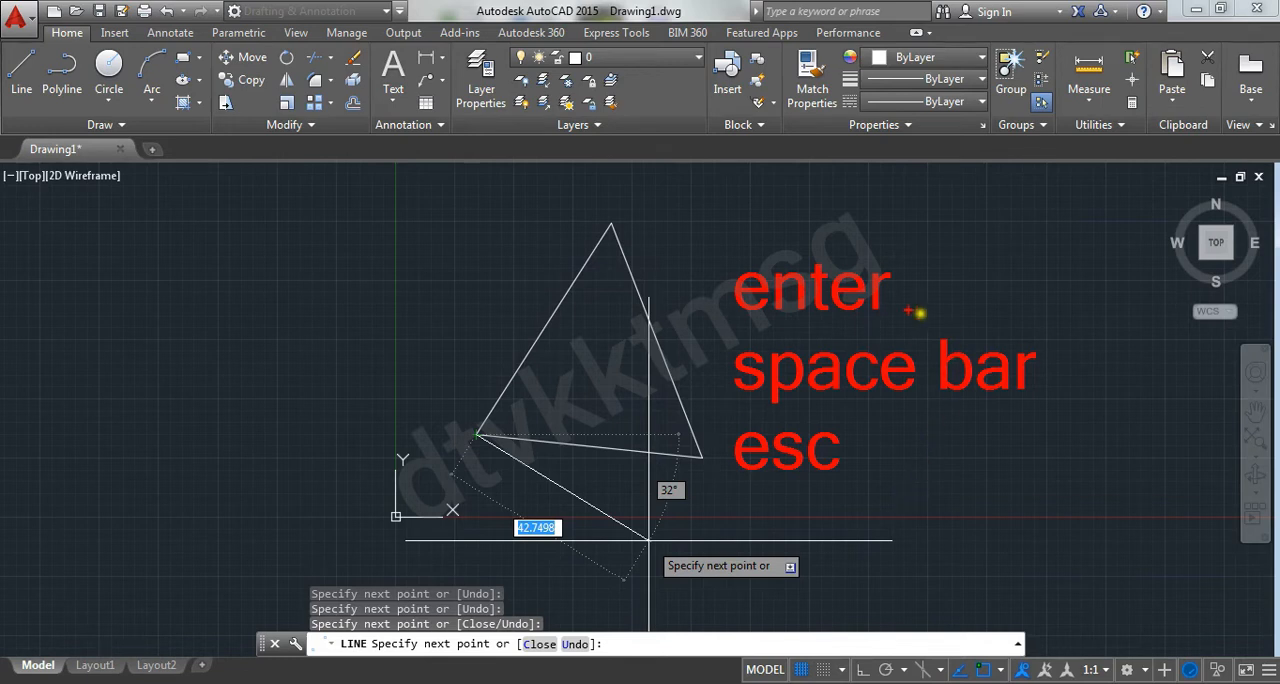
pyautogui.moveTo(941, 299); pyautogui.dragTo(1040, 297)
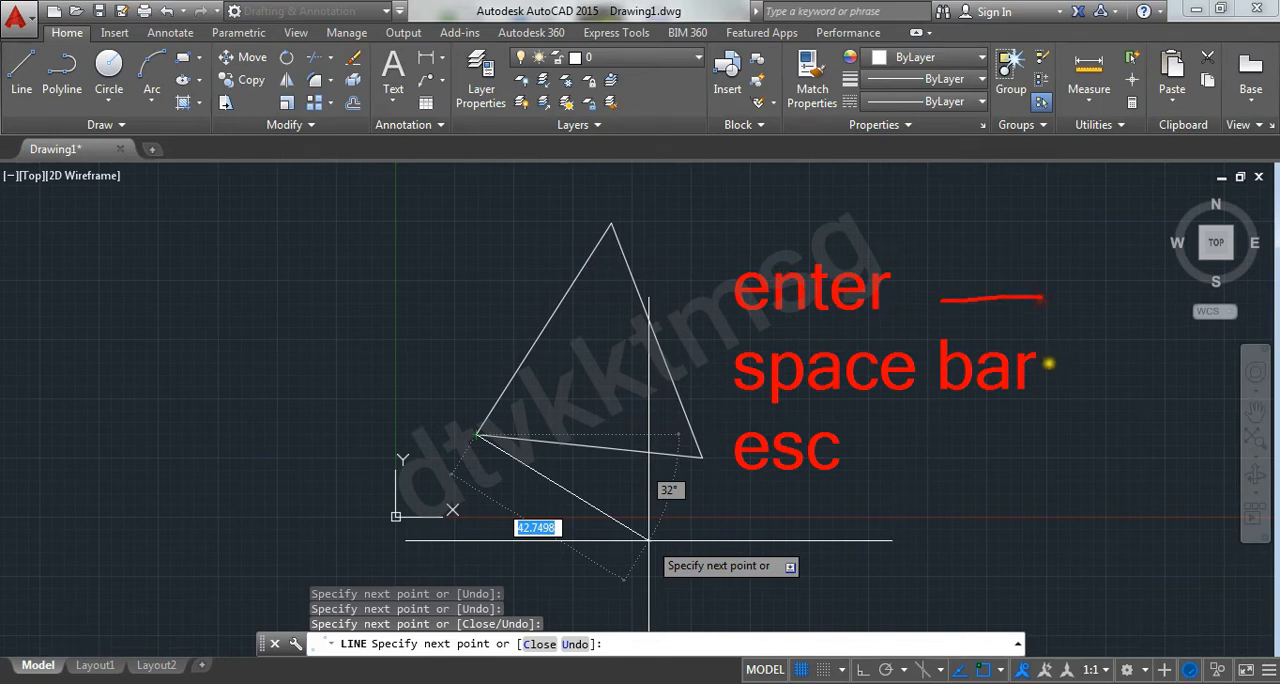
pyautogui.moveTo(1048, 364); pyautogui.dragTo(1122, 354)
pyautogui.moveTo(970, 424); pyautogui.dragTo(1066, 421)
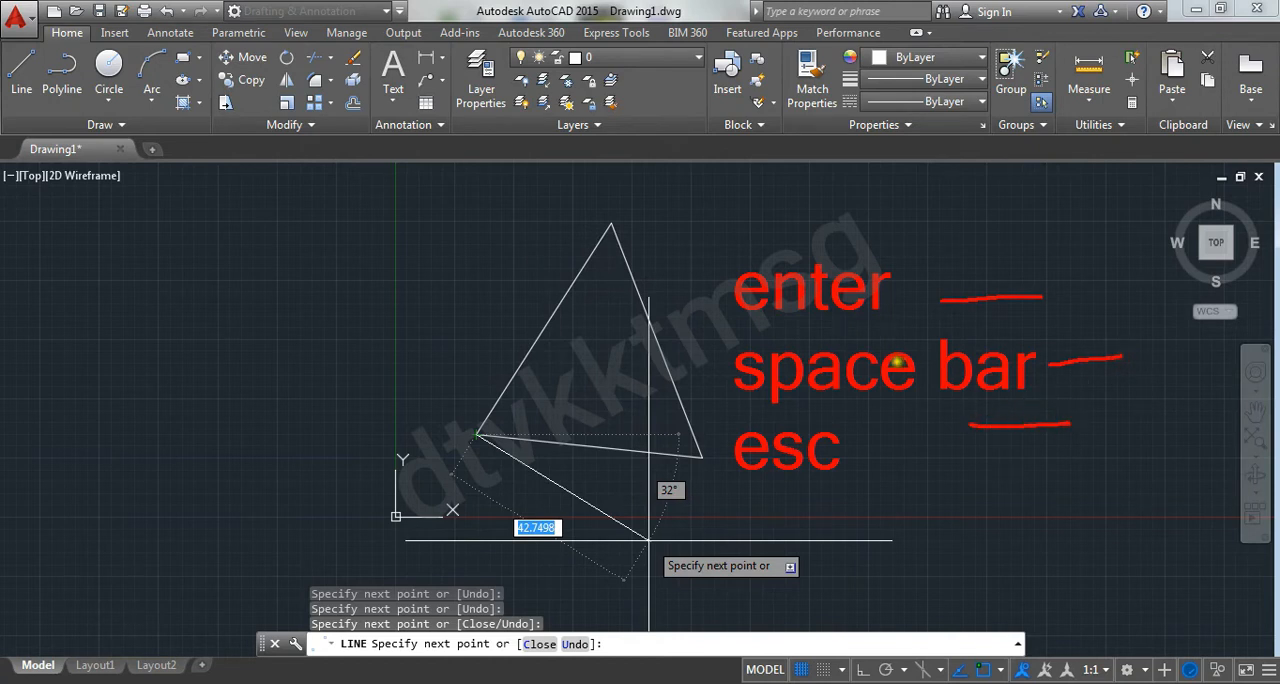
pyautogui.press('Escape')
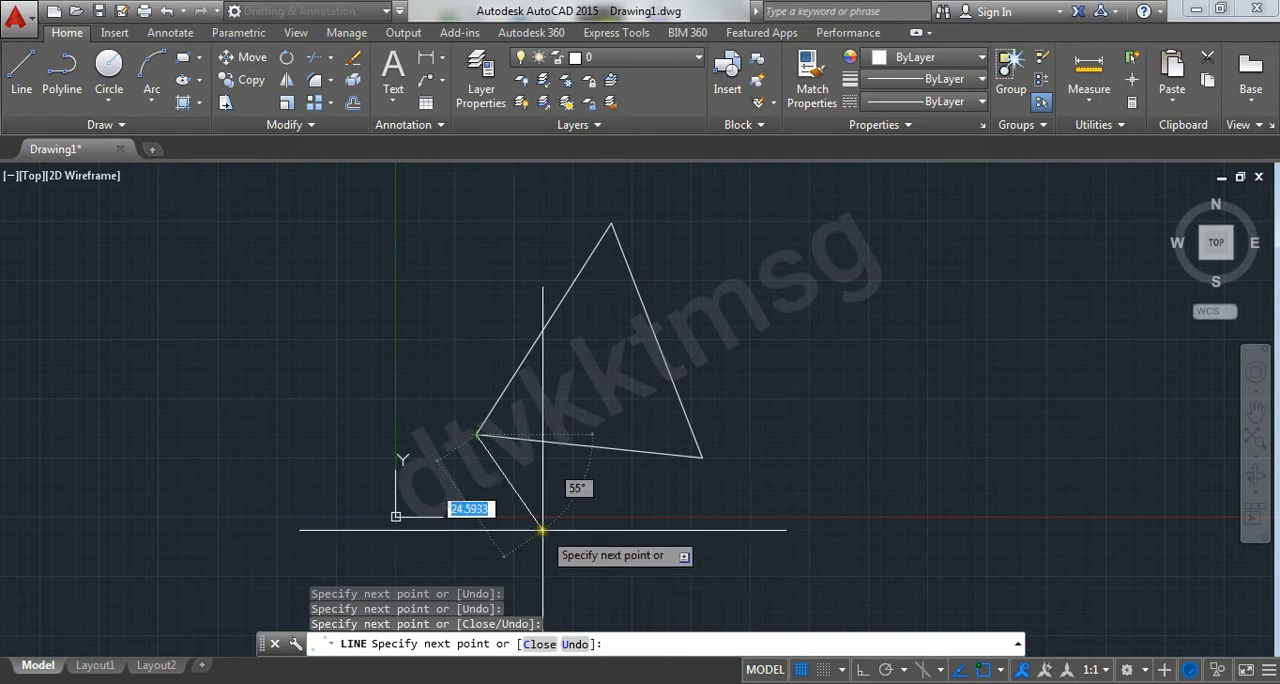
pyautogui.press('space')
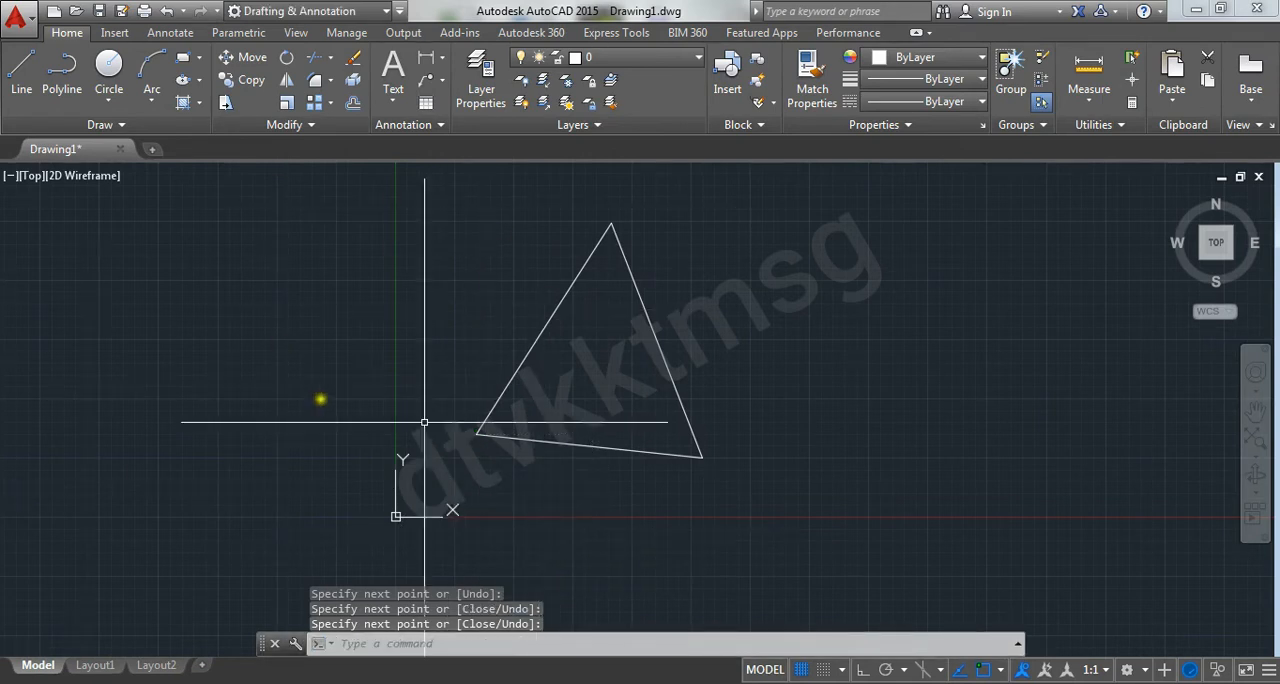
pyautogui.scroll(-1, 608, 432)
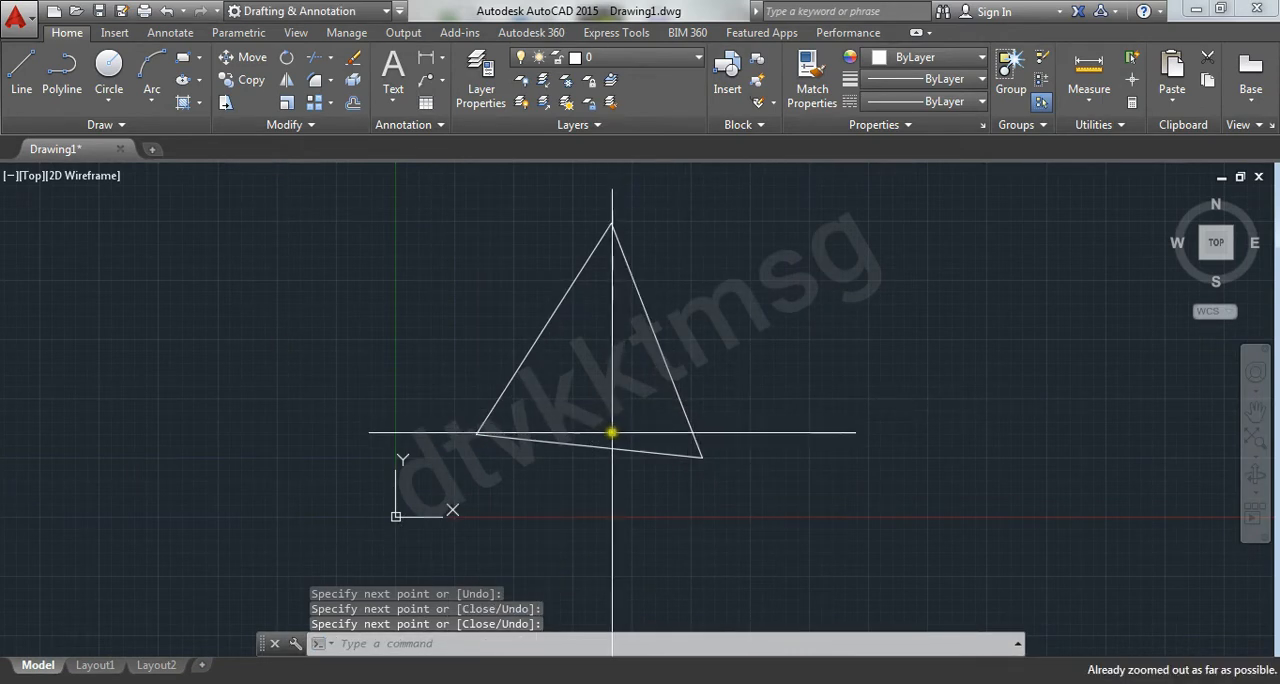
pyautogui.scroll(8, 612, 432)
pyautogui.scroll(-7, 612, 432)
pyautogui.moveTo(612, 432); pyautogui.dragTo(588, 486, button='middle')
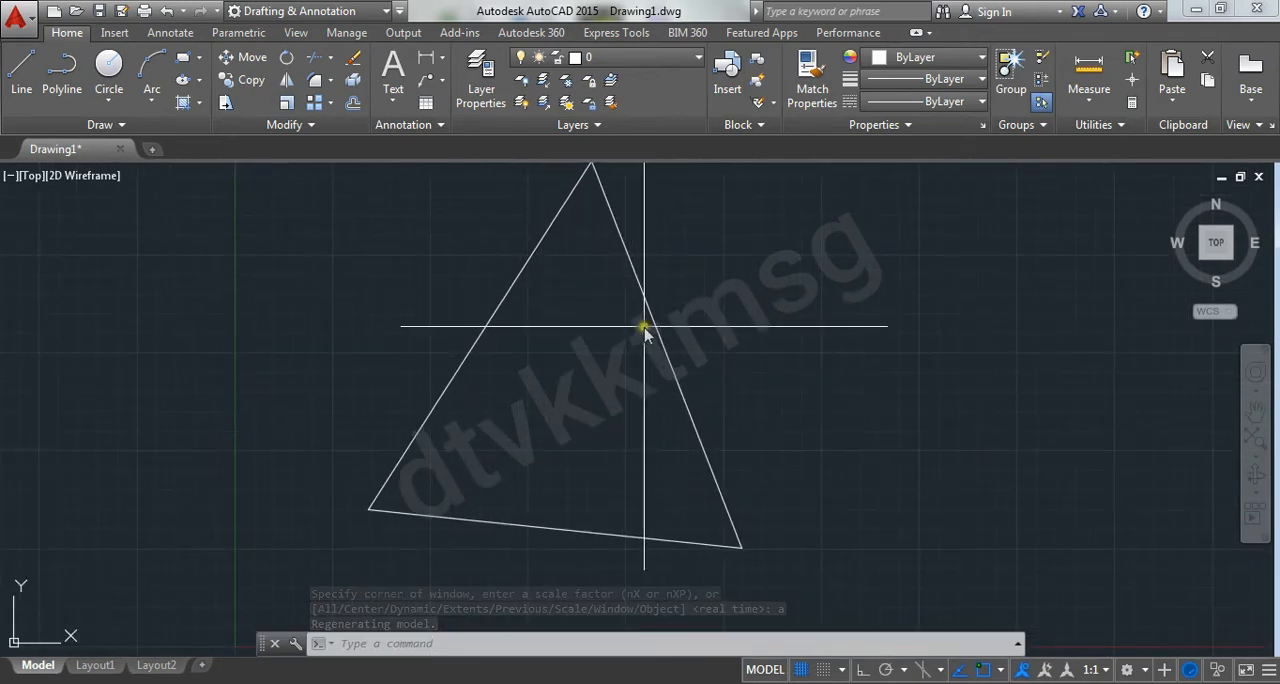
pyautogui.moveTo(645, 331); pyautogui.dragTo(638, 332, button='middle')
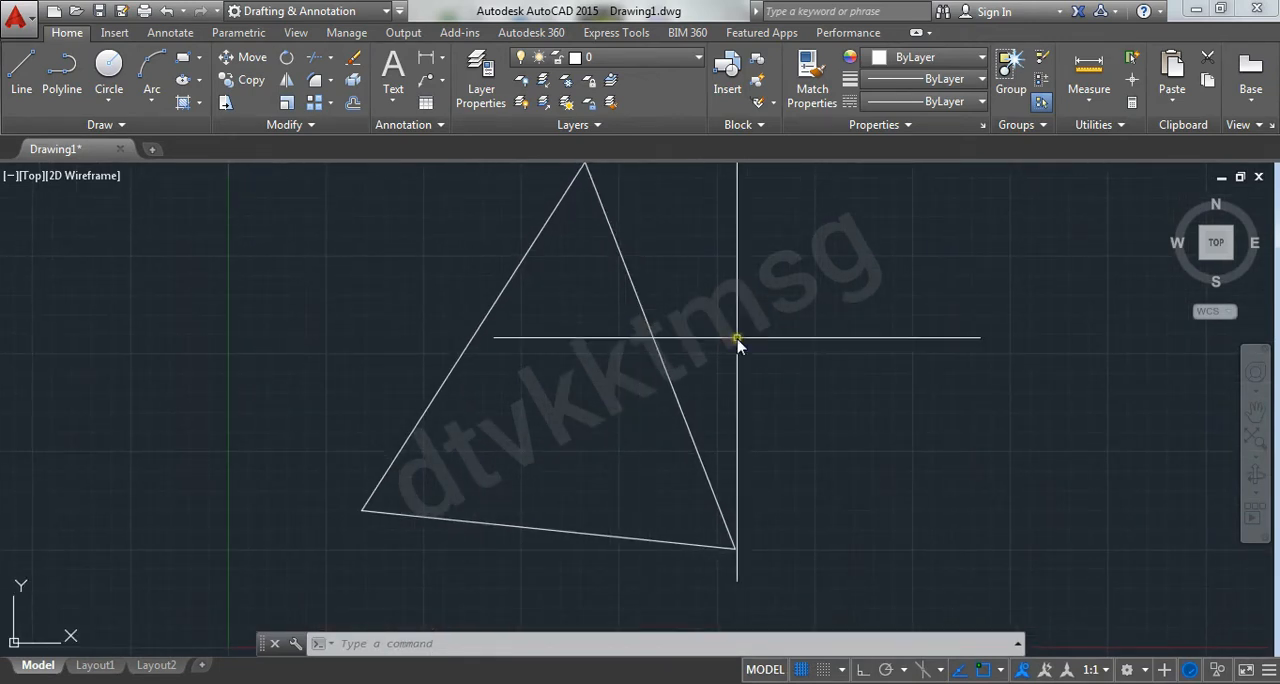
pyautogui.scroll(-2, 736, 336)
pyautogui.moveTo(736, 335); pyautogui.dragTo(705, 333, button='middle')
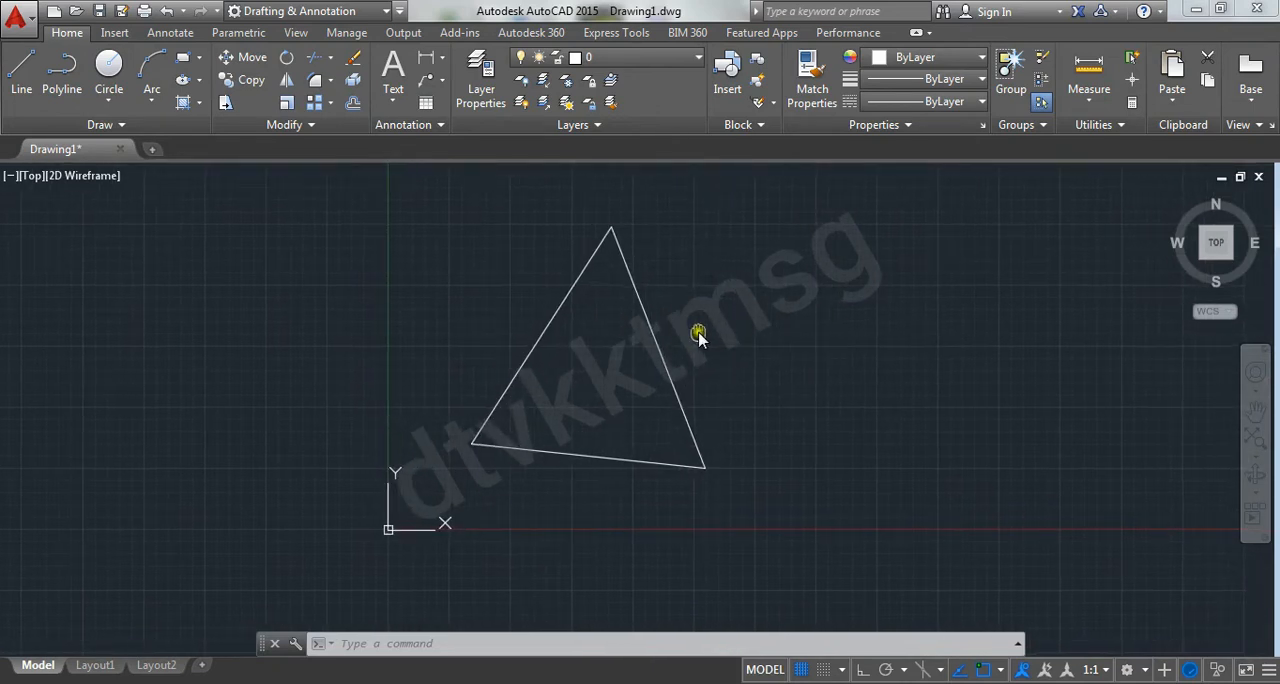
# Examine the Circle command's center-point prompt and its 3P, 2P and Ttr options, and cancel the command without drawing
pyautogui.click(22, 78)
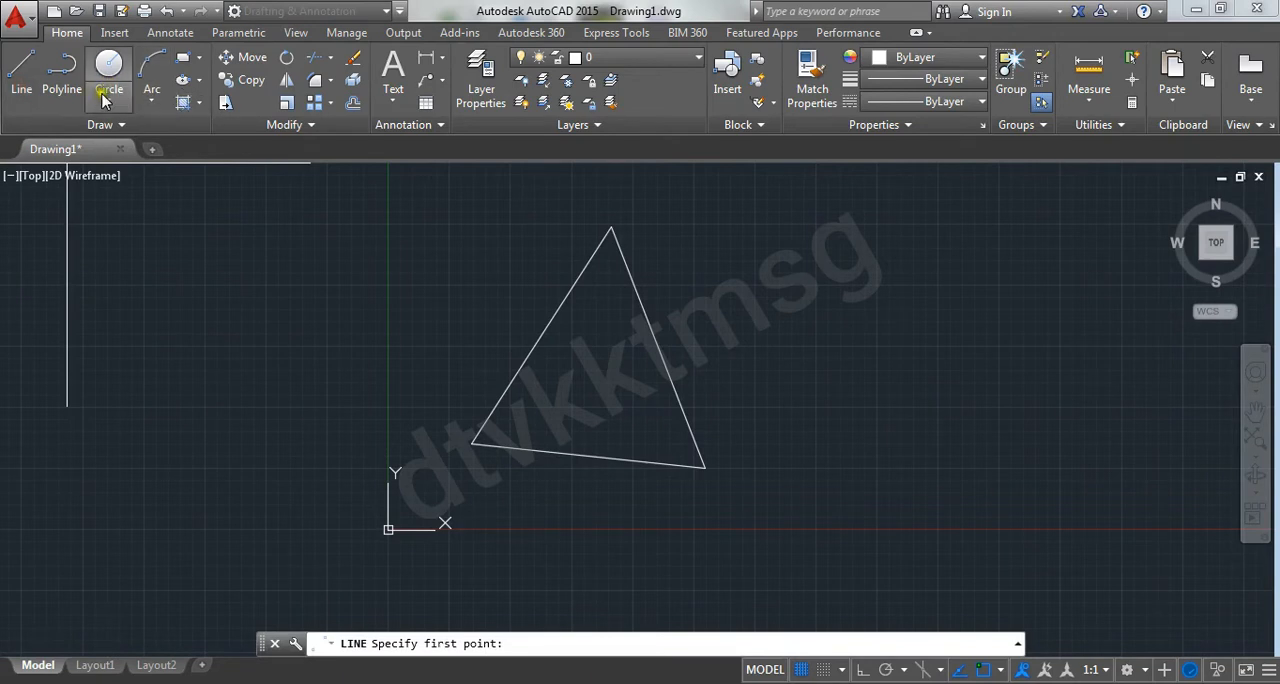
pyautogui.click(61, 70)
pyautogui.click(108, 78)
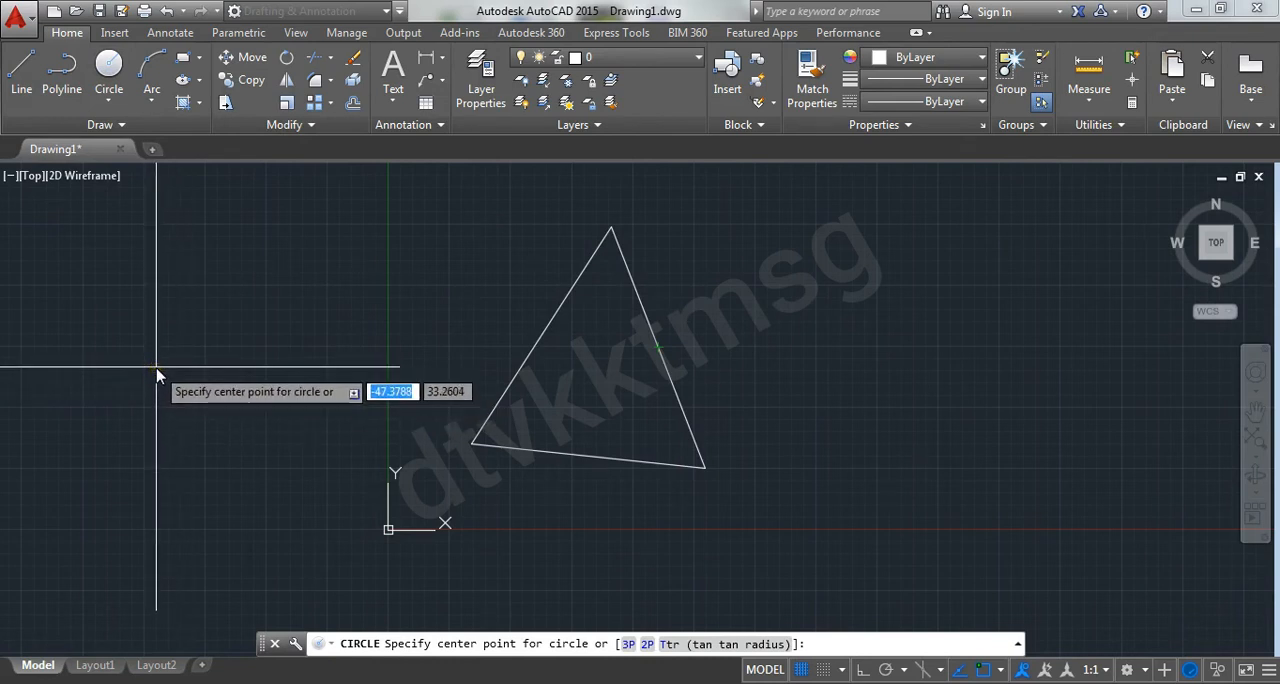
pyautogui.moveTo(168, 366)
pyautogui.mouseDown()
pyautogui.moveTo(420, 354)
pyautogui.moveTo(429, 429)
pyautogui.moveTo(211, 431)
pyautogui.moveTo(205, 380)
pyautogui.mouseUp()
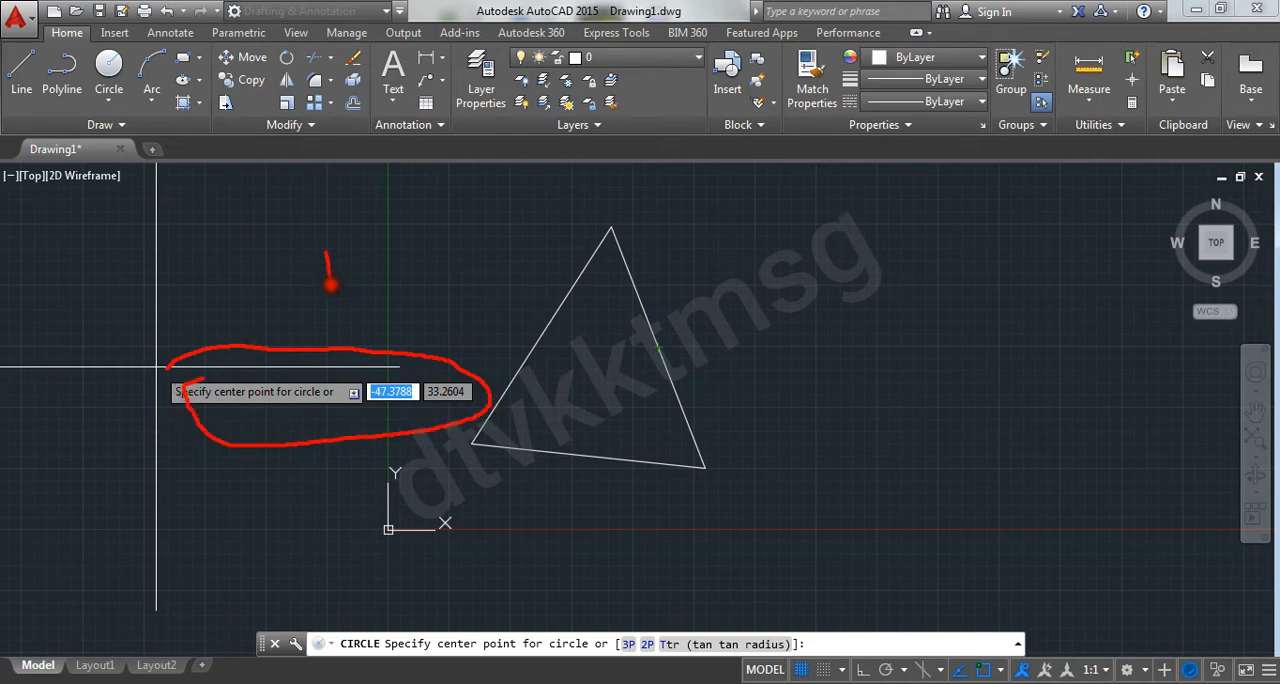
pyautogui.moveTo(314, 265)
pyautogui.mouseDown()
pyautogui.moveTo(351, 250)
pyautogui.moveTo(432, 282)
pyautogui.mouseUp()
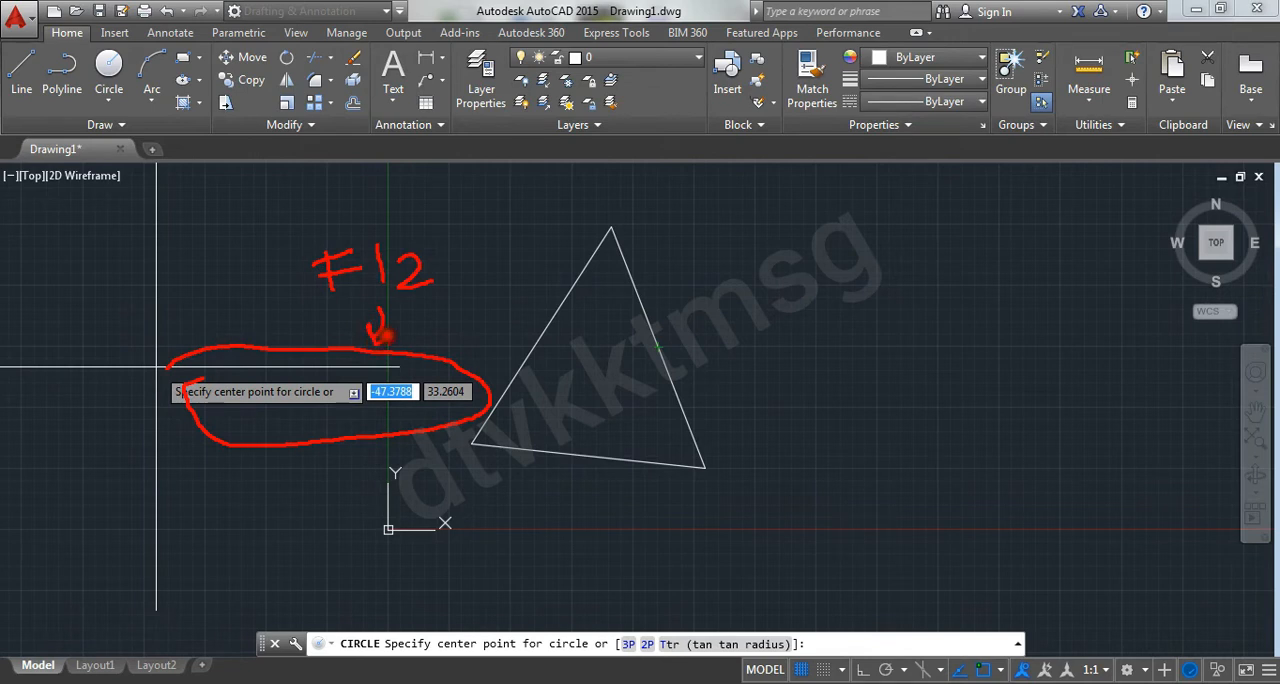
pyautogui.moveTo(524, 518); pyautogui.dragTo(598, 622)
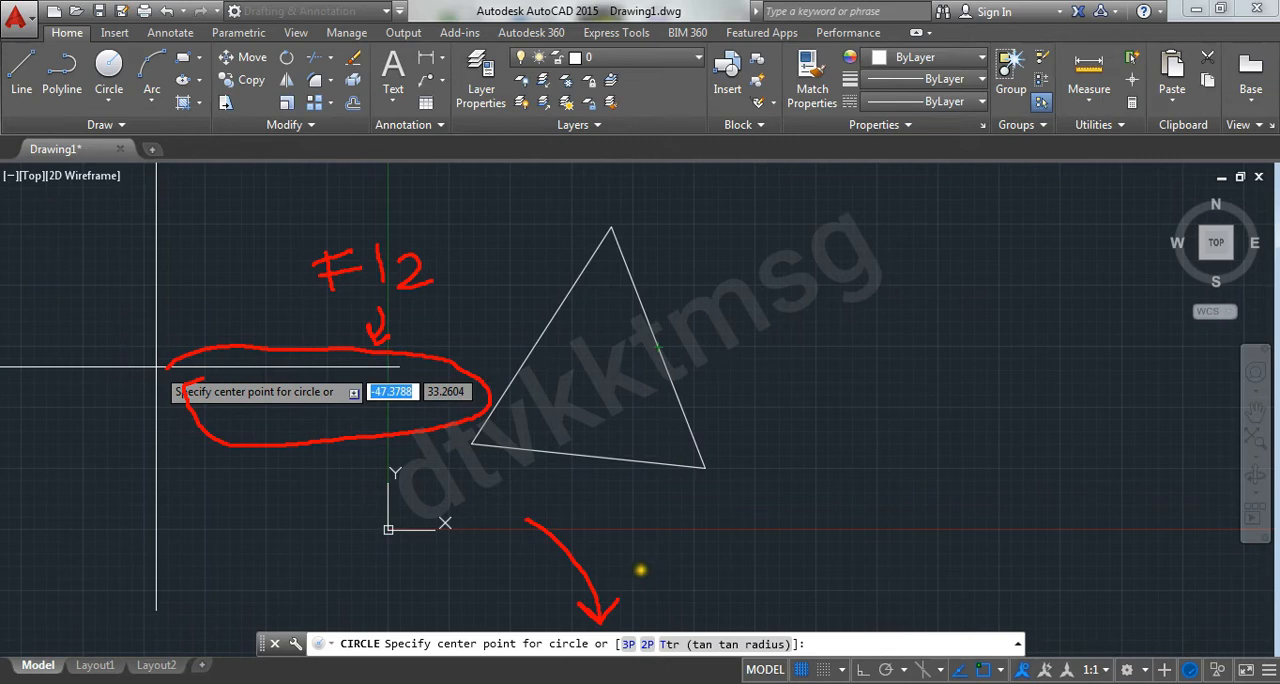
pyautogui.moveTo(761, 290); pyautogui.dragTo(778, 404)
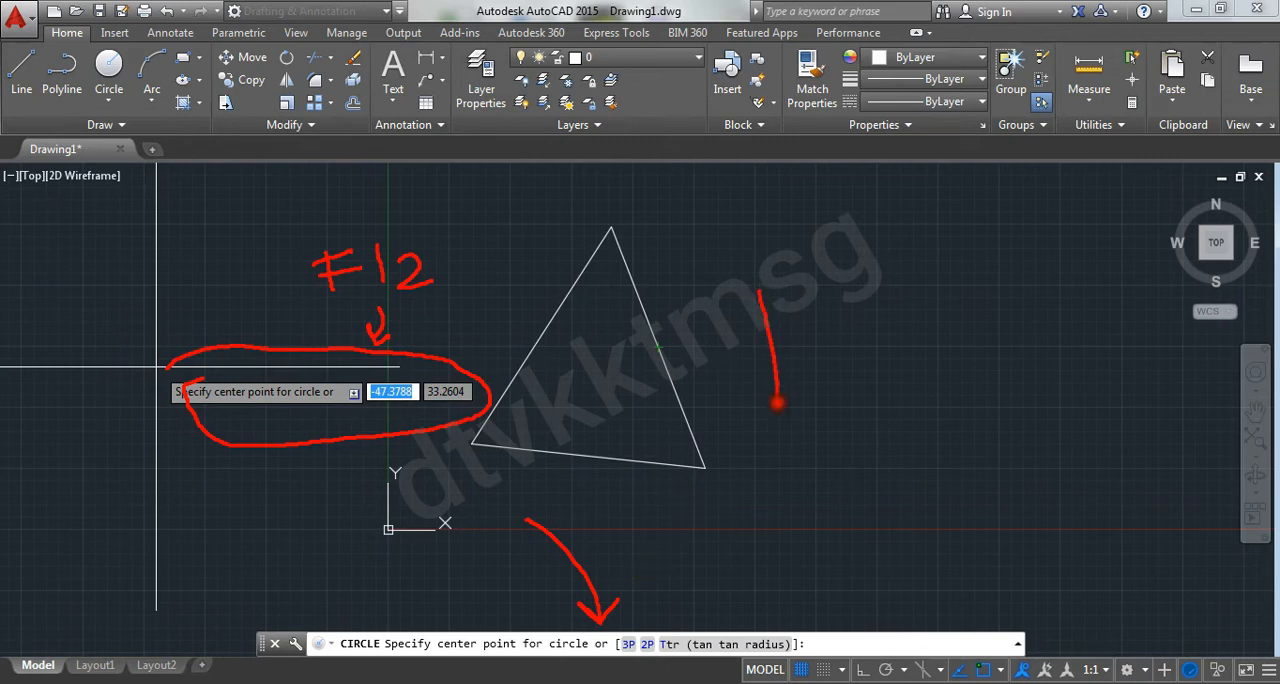
pyautogui.moveTo(744, 318); pyautogui.dragTo(817, 299)
pyautogui.moveTo(782, 337); pyautogui.dragTo(862, 331)
pyautogui.moveTo(782, 379); pyautogui.dragTo(849, 378)
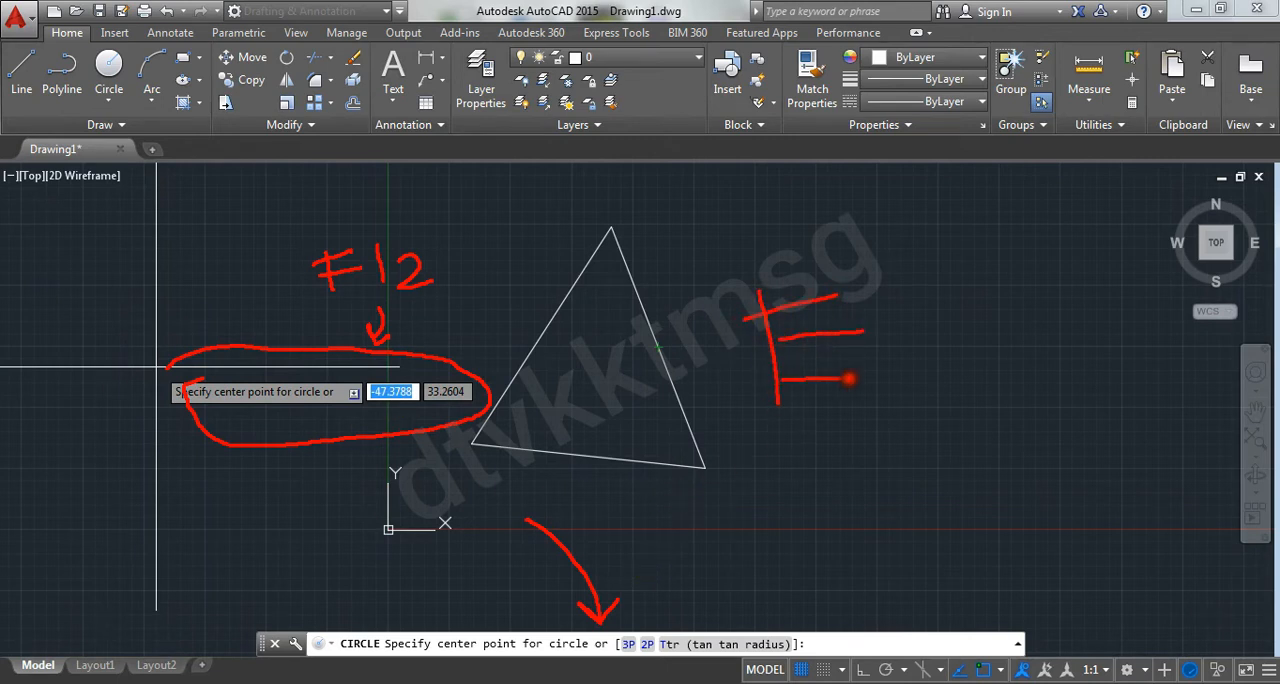
pyautogui.moveTo(928, 296); pyautogui.dragTo(957, 363)
pyautogui.moveTo(1025, 308)
pyautogui.mouseDown()
pyautogui.moveTo(985, 306)
pyautogui.moveTo(992, 363)
pyautogui.mouseUp()
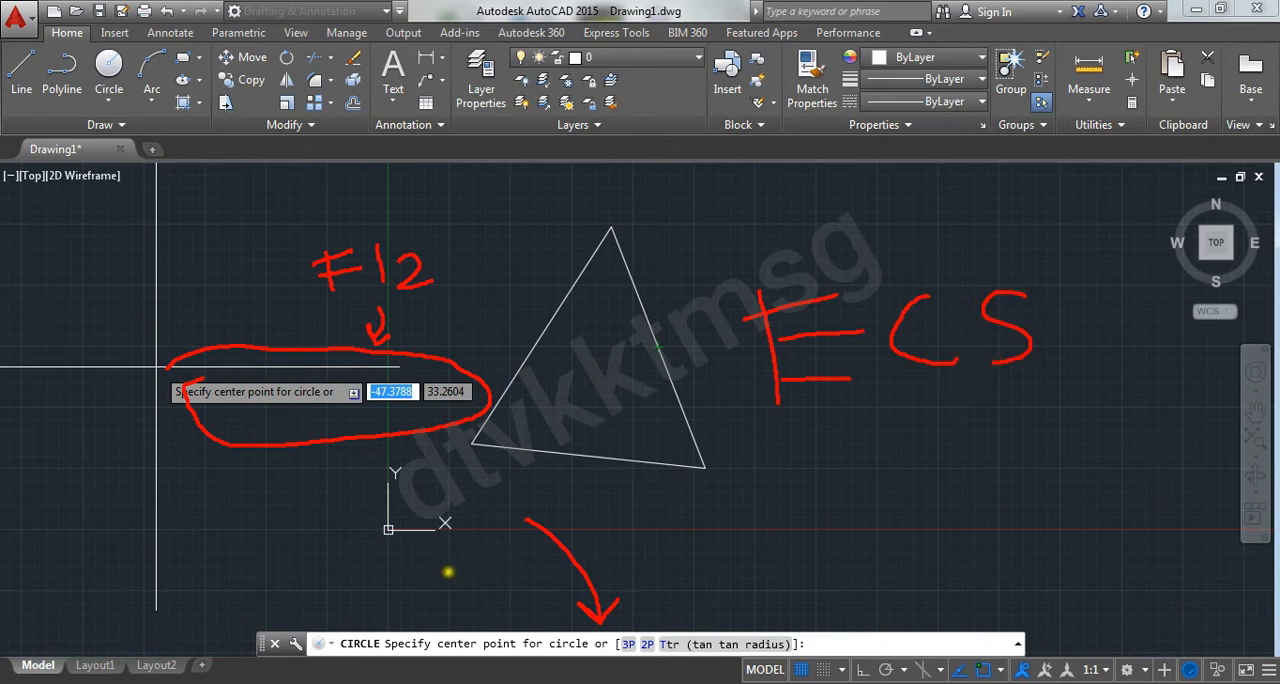
pyautogui.moveTo(270, 563); pyautogui.dragTo(488, 563)
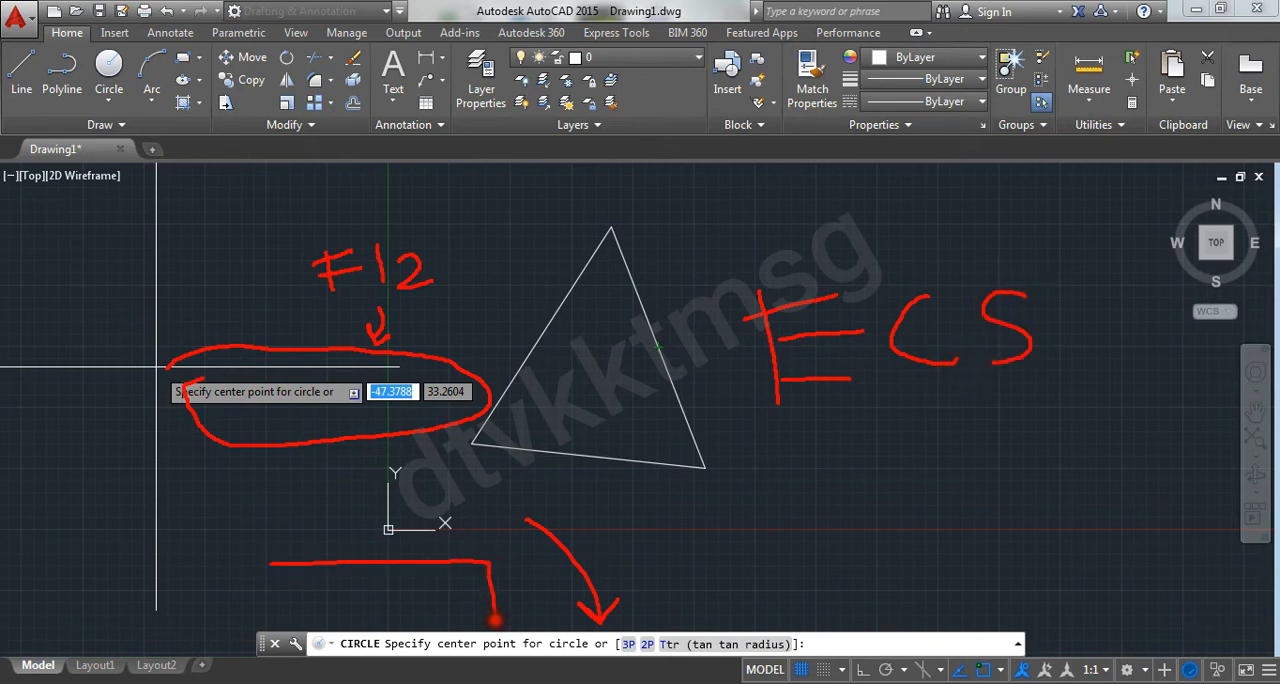
pyautogui.moveTo(494, 620)
pyautogui.mouseDown()
pyautogui.moveTo(300, 622)
pyautogui.moveTo(266, 596)
pyautogui.mouseUp()
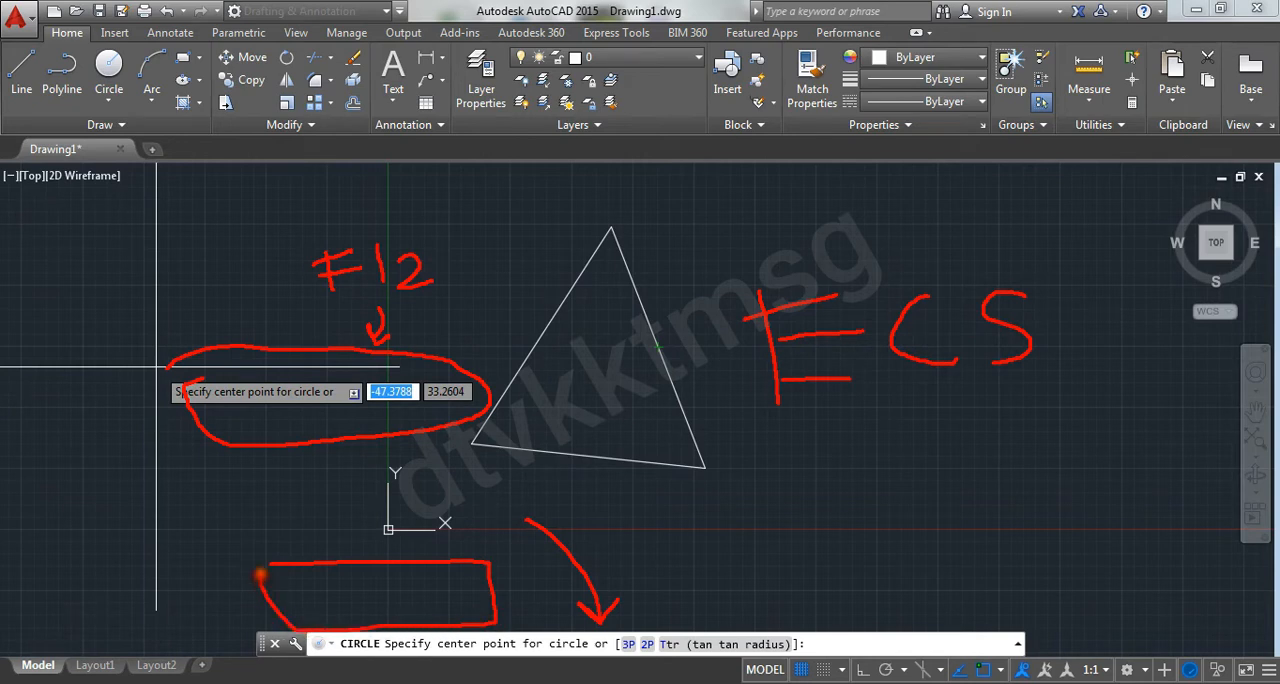
pyautogui.press('Escape')
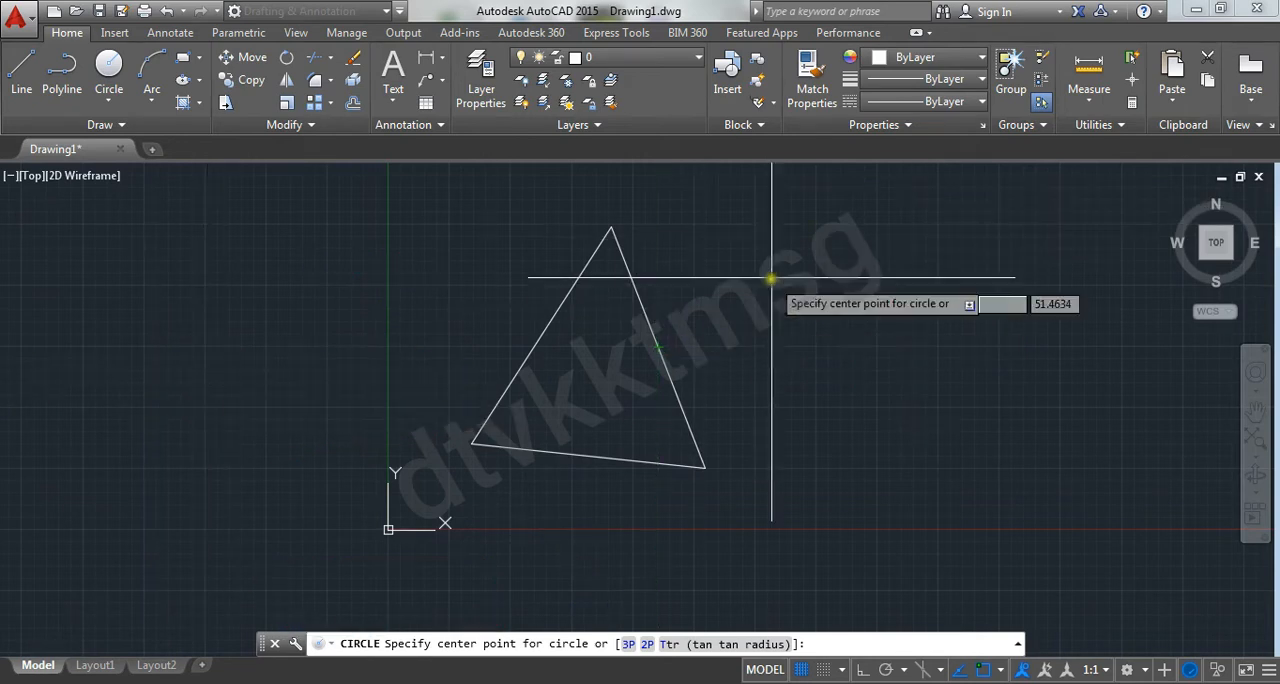
pyautogui.press('Escape')
pyautogui.press('Escape')
pyautogui.press('Escape')
pyautogui.press('Escape')
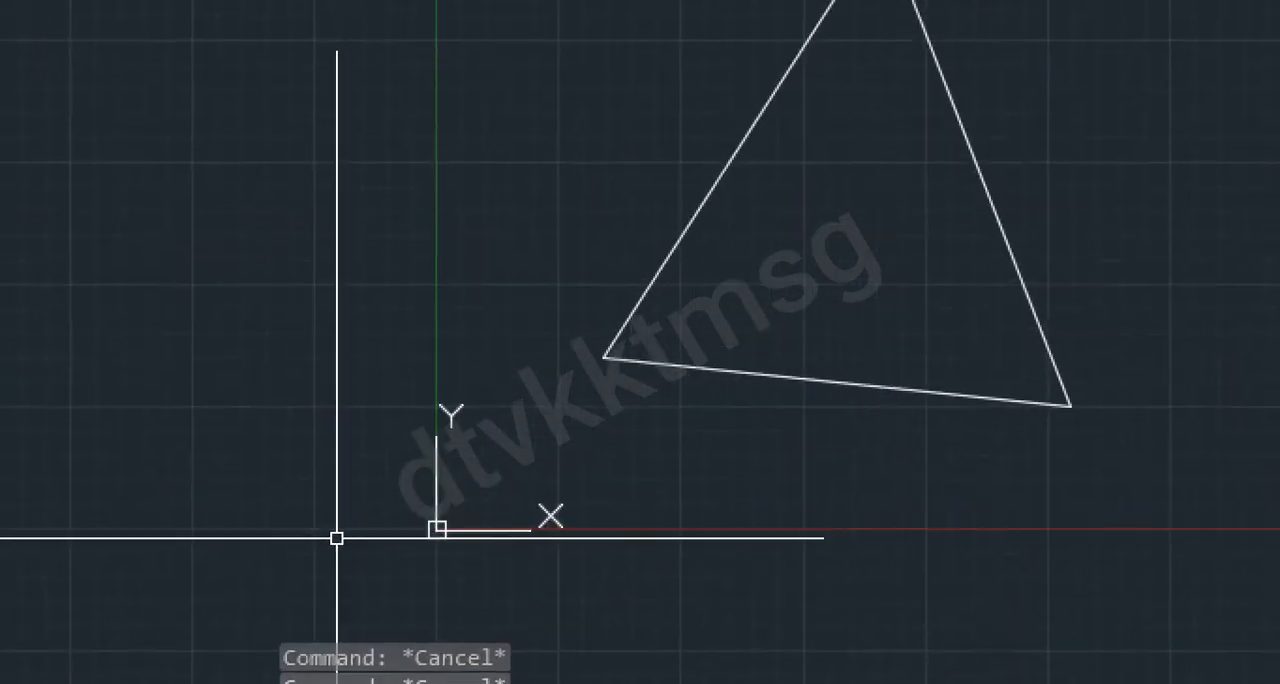
pyautogui.moveTo(244, 410)
pyautogui.mouseDown()
pyautogui.moveTo(571, 368)
pyautogui.moveTo(354, 640)
pyautogui.moveTo(292, 410)
pyautogui.moveTo(462, 386)
pyautogui.mouseUp()
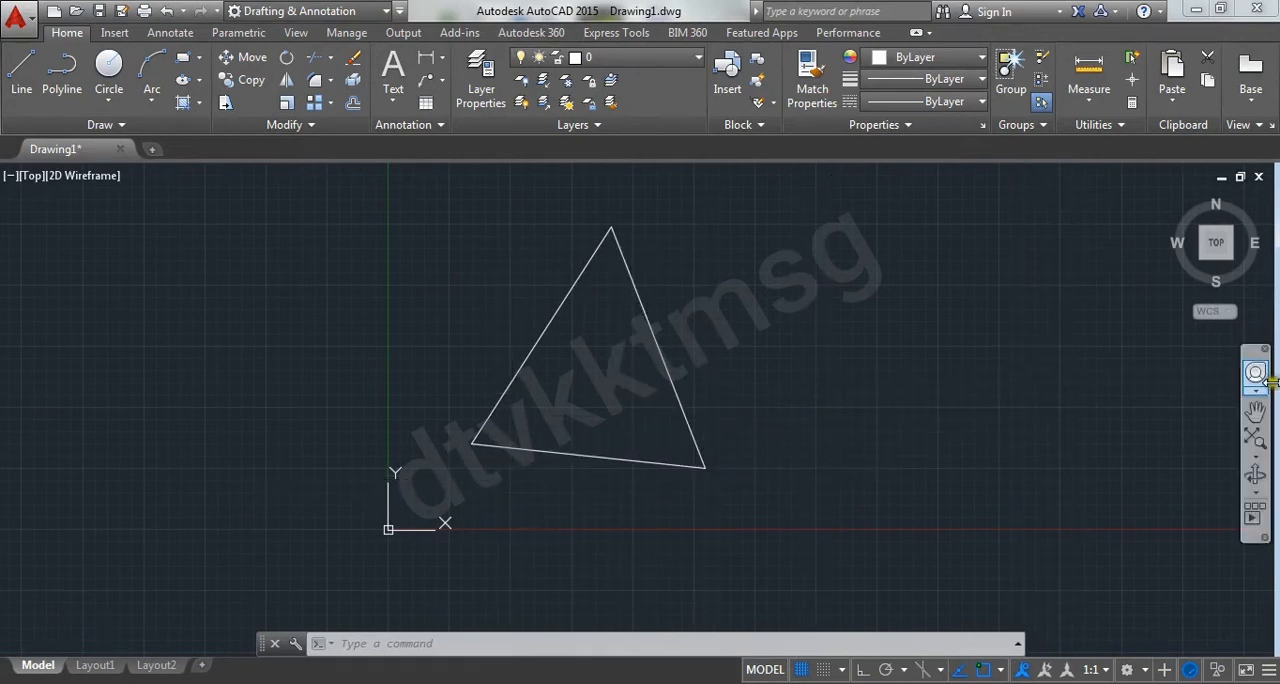
pyautogui.press('Escape')
pyautogui.press('Escape')
pyautogui.press('Escape')
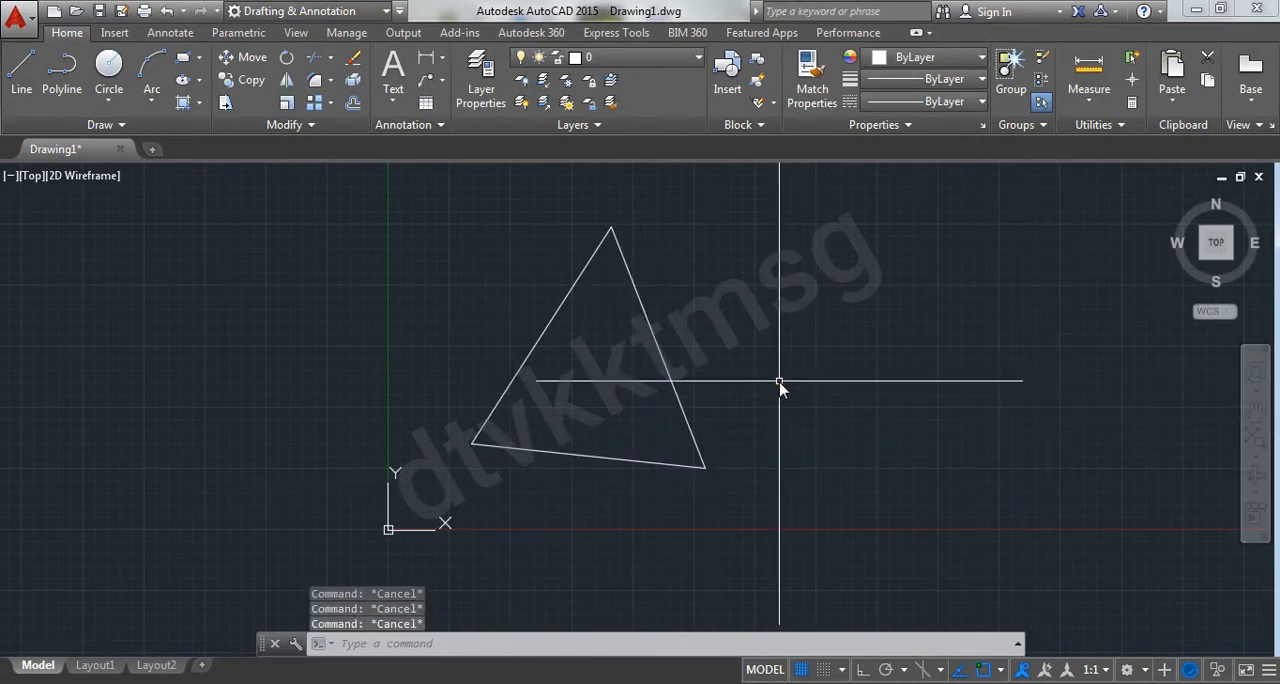
pyautogui.scroll(-4, 666, 437)
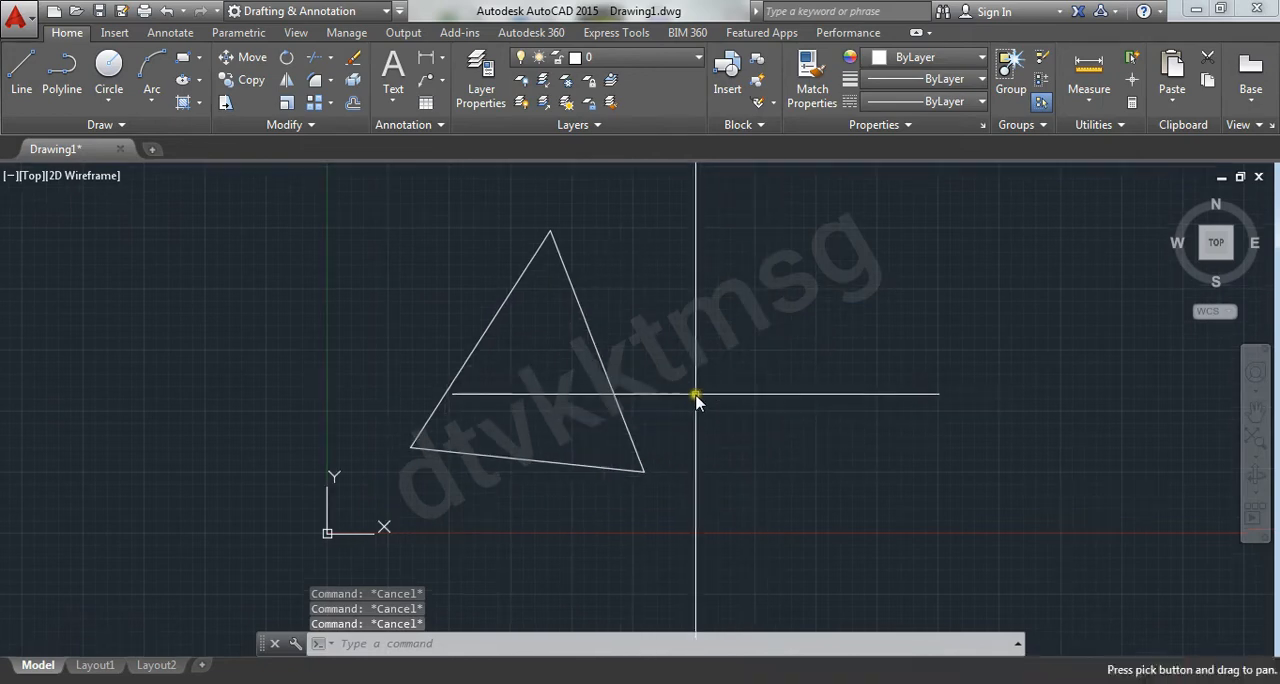
# Practise zooming the view in and out and panning it around the drawn triangle
pyautogui.scroll(2, 673, 431)
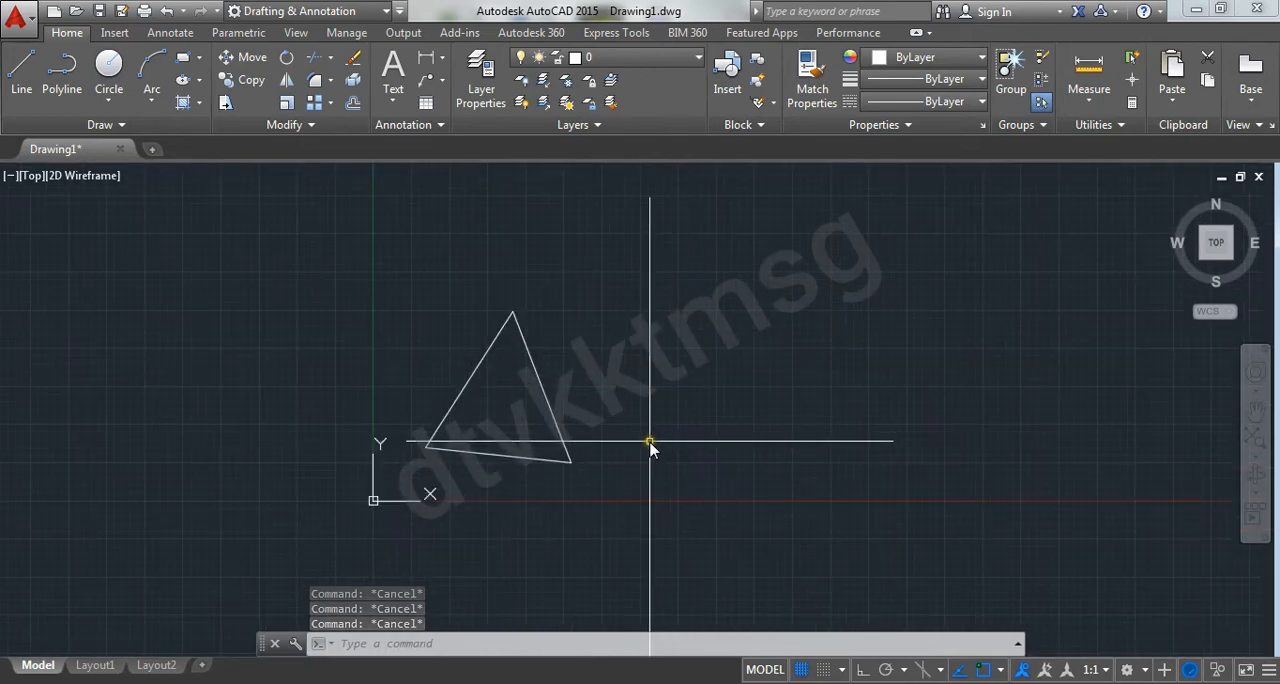
pyautogui.moveTo(651, 435); pyautogui.dragTo(623, 426, button='middle')
pyautogui.scroll(-2, 623, 366)
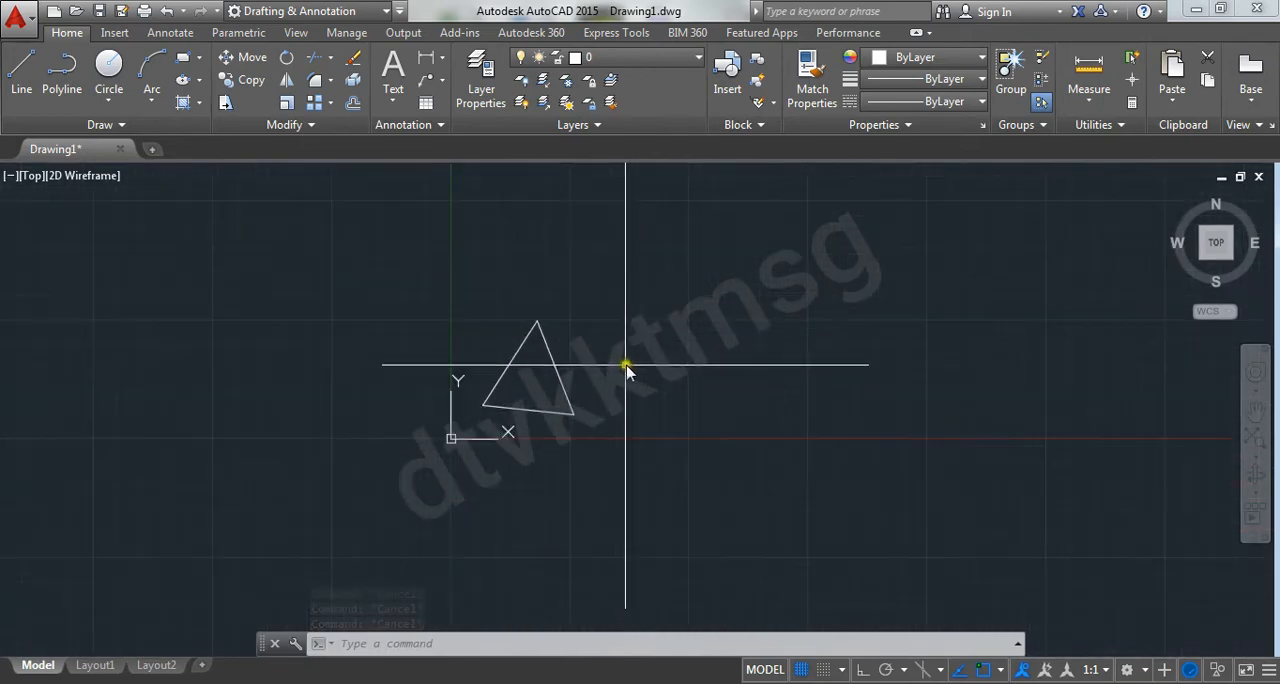
pyautogui.scroll(5, 618, 372)
pyautogui.scroll(-2, 618, 376)
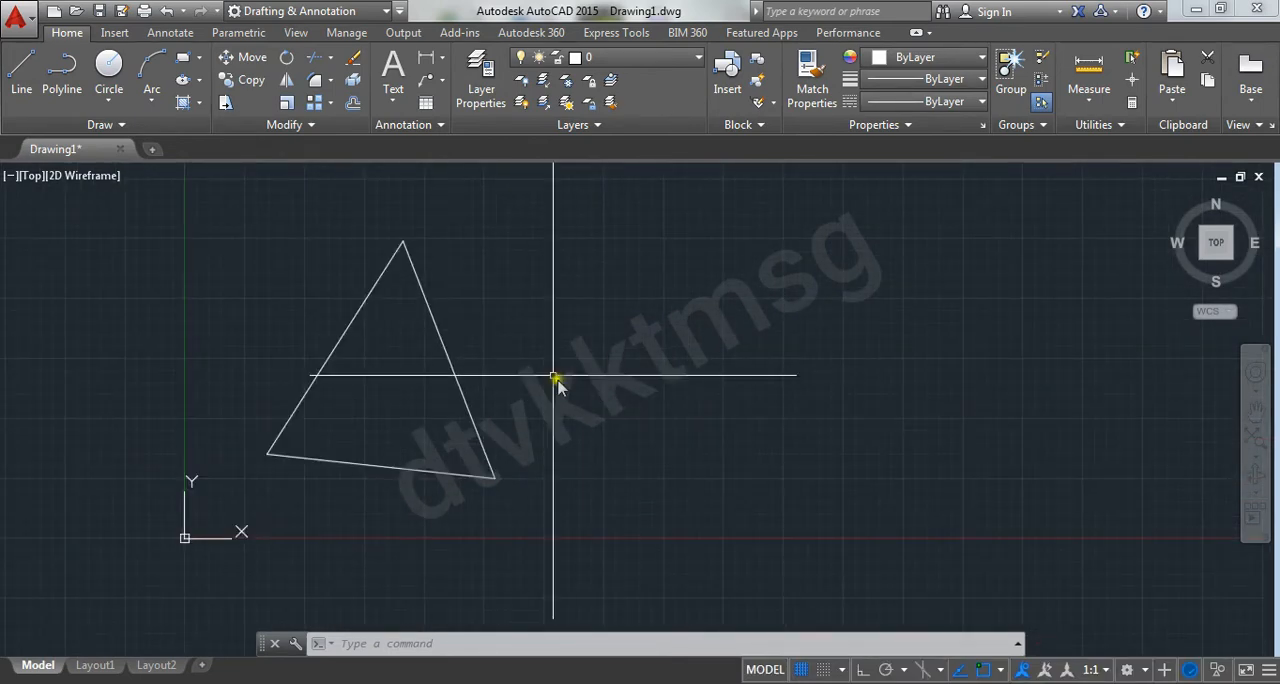
pyautogui.scroll(-2, 545, 370)
pyautogui.scroll(4, 537, 372)
pyautogui.scroll(-3, 520, 371)
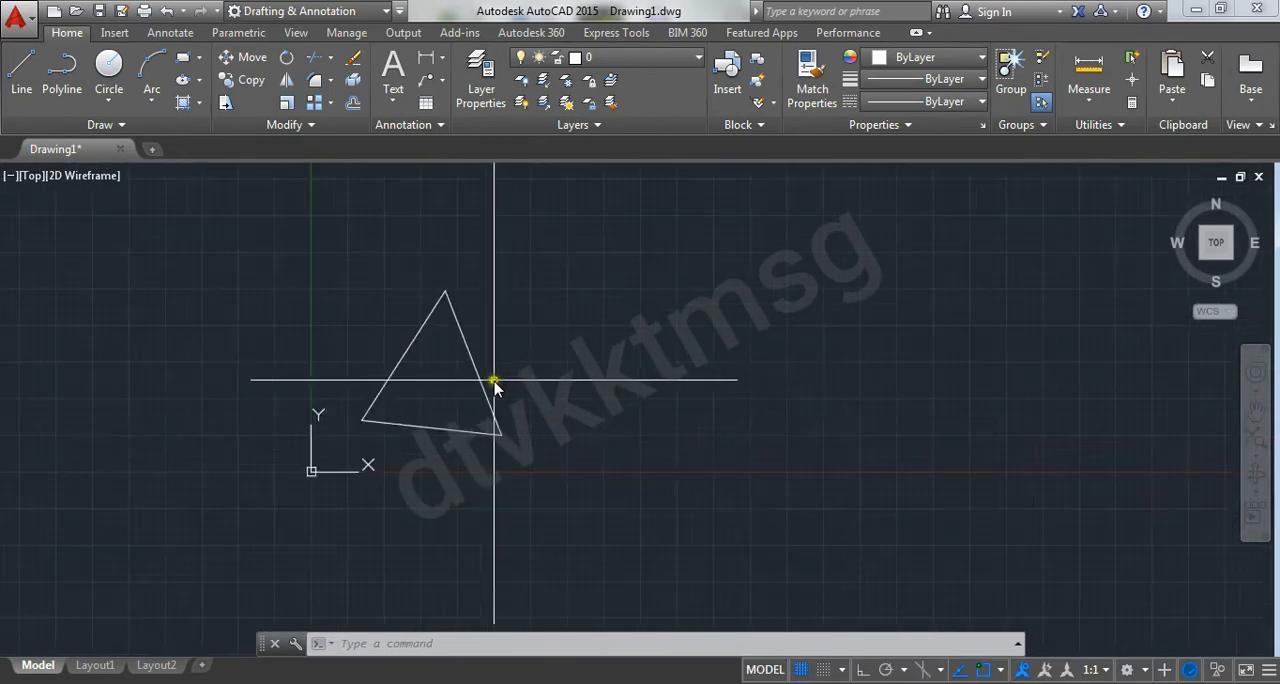
pyautogui.moveTo(494, 377); pyautogui.dragTo(397, 368, button='middle')
pyautogui.moveTo(551, 354); pyautogui.dragTo(757, 313, button='middle')
pyautogui.moveTo(702, 338)
pyautogui.mouseDown(button='middle')
pyautogui.moveTo(686, 340)
pyautogui.moveTo(634, 443)
pyautogui.moveTo(575, 406)
pyautogui.mouseUp(button='middle')
pyautogui.scroll(2, 592, 423)
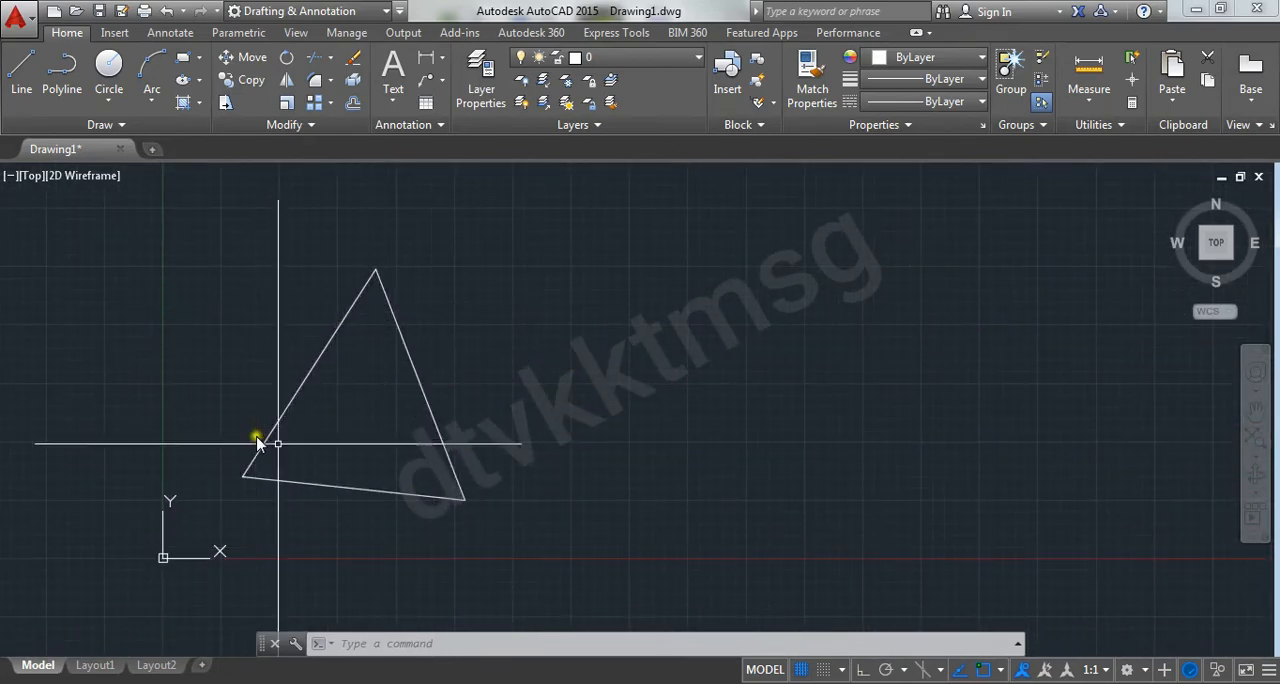
# Draw a center-radius circle with a radius of about 21 units beside the triangle, on the side away from the Y axis
pyautogui.click(110, 68)
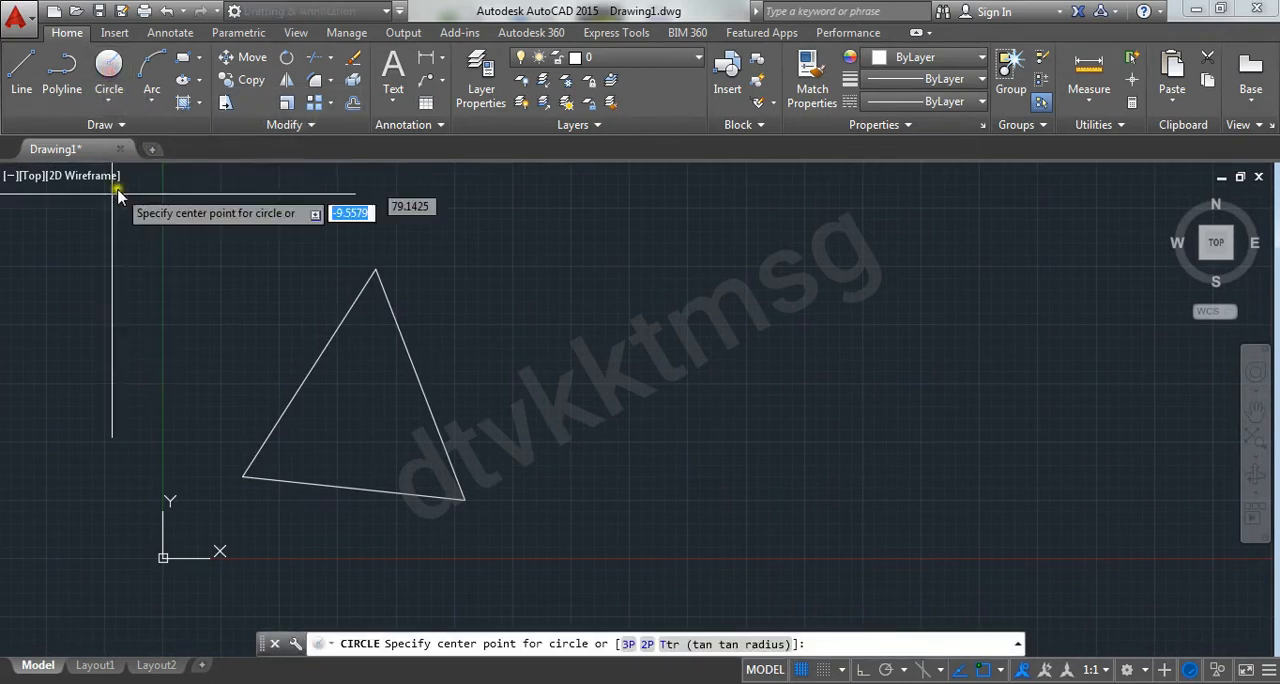
pyautogui.click(108, 100)
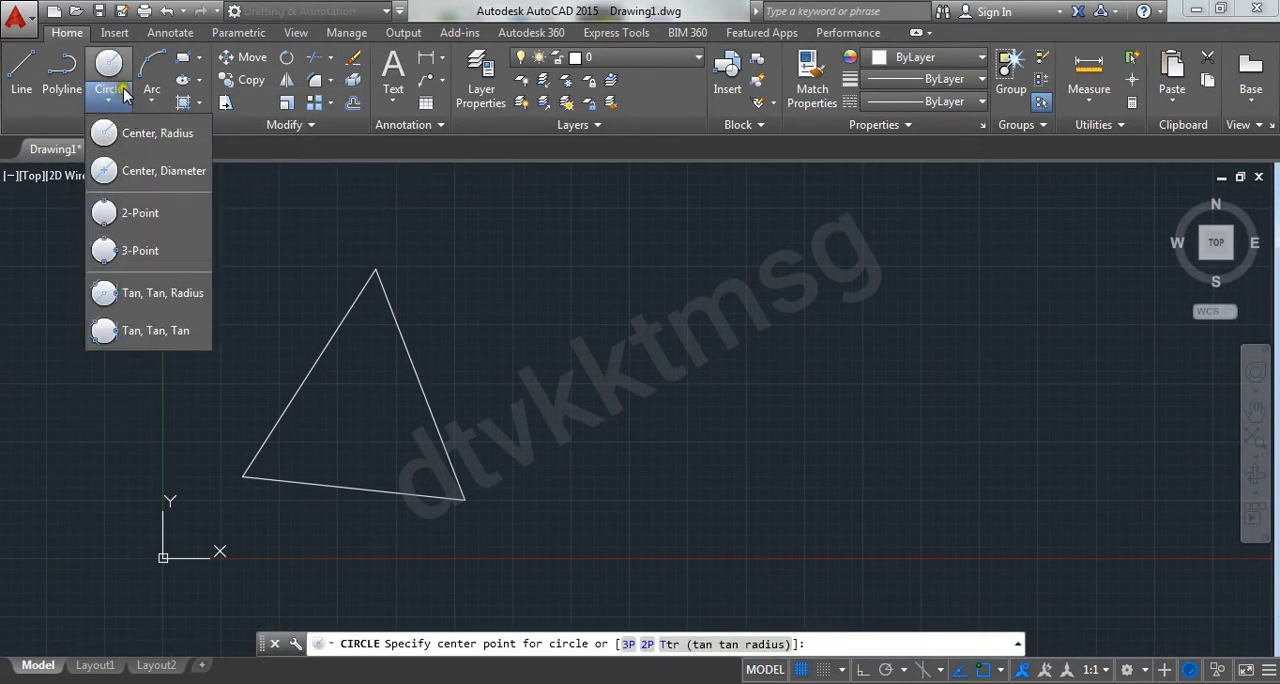
pyautogui.click(117, 92)
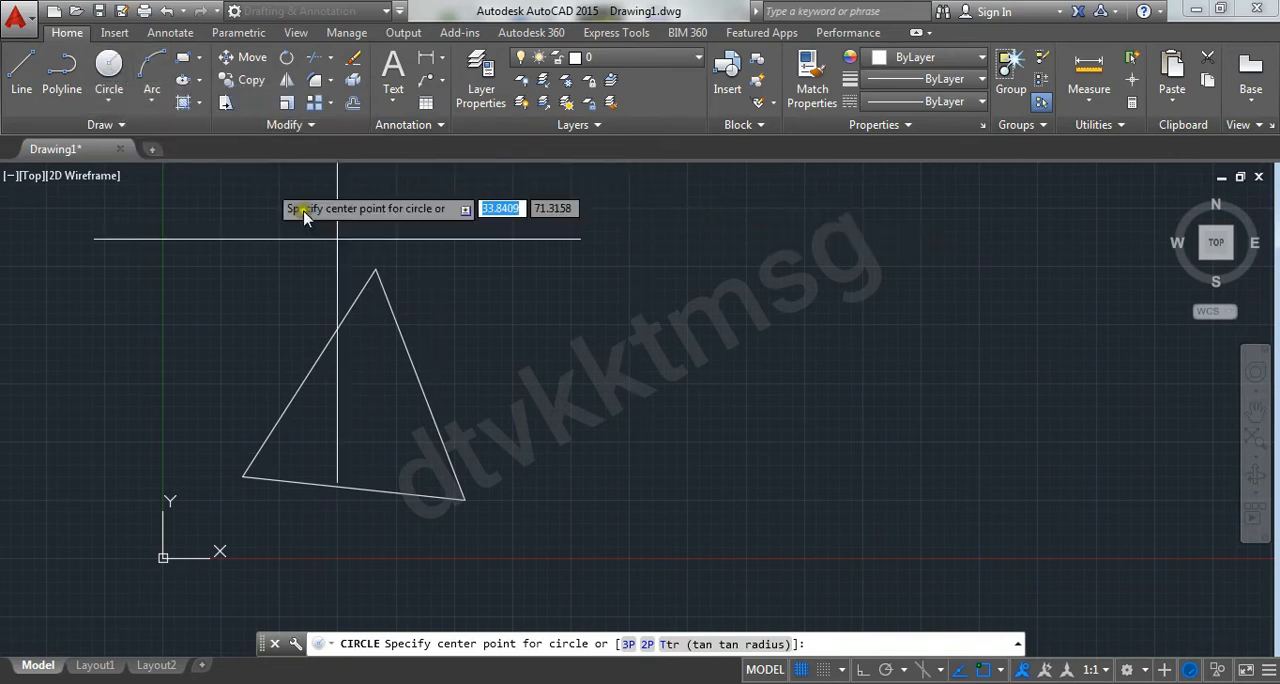
pyautogui.click(584, 387)
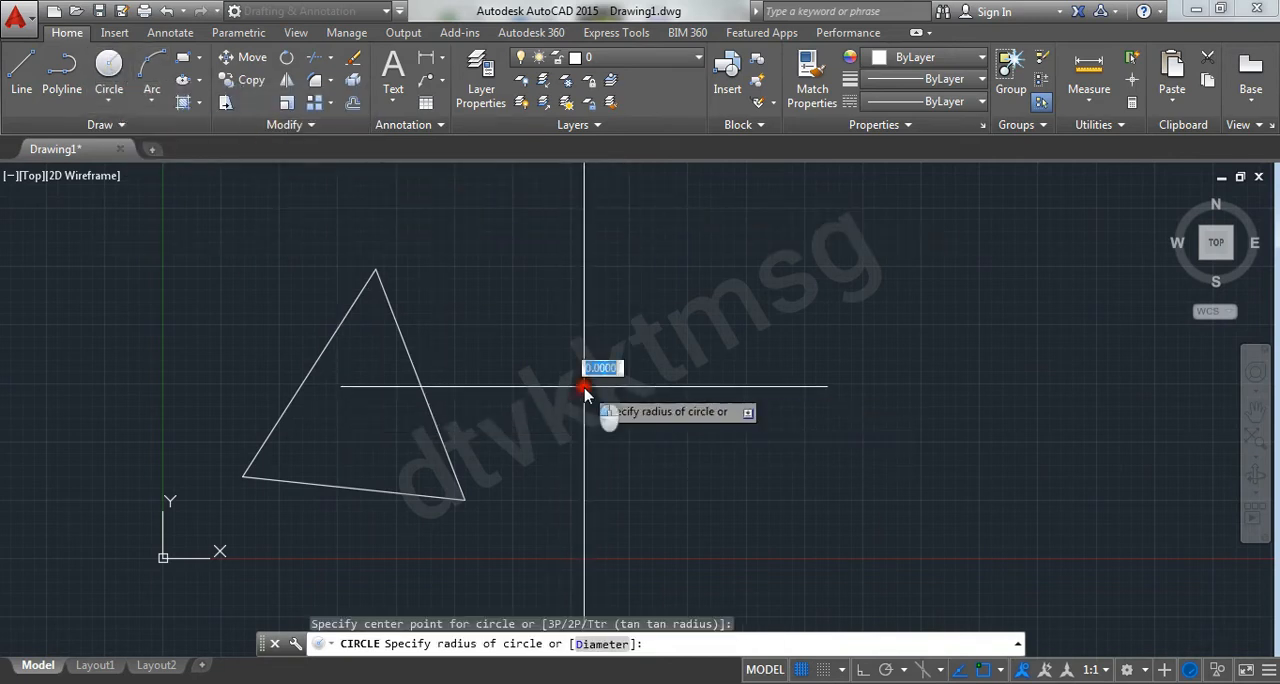
pyautogui.click(664, 440)
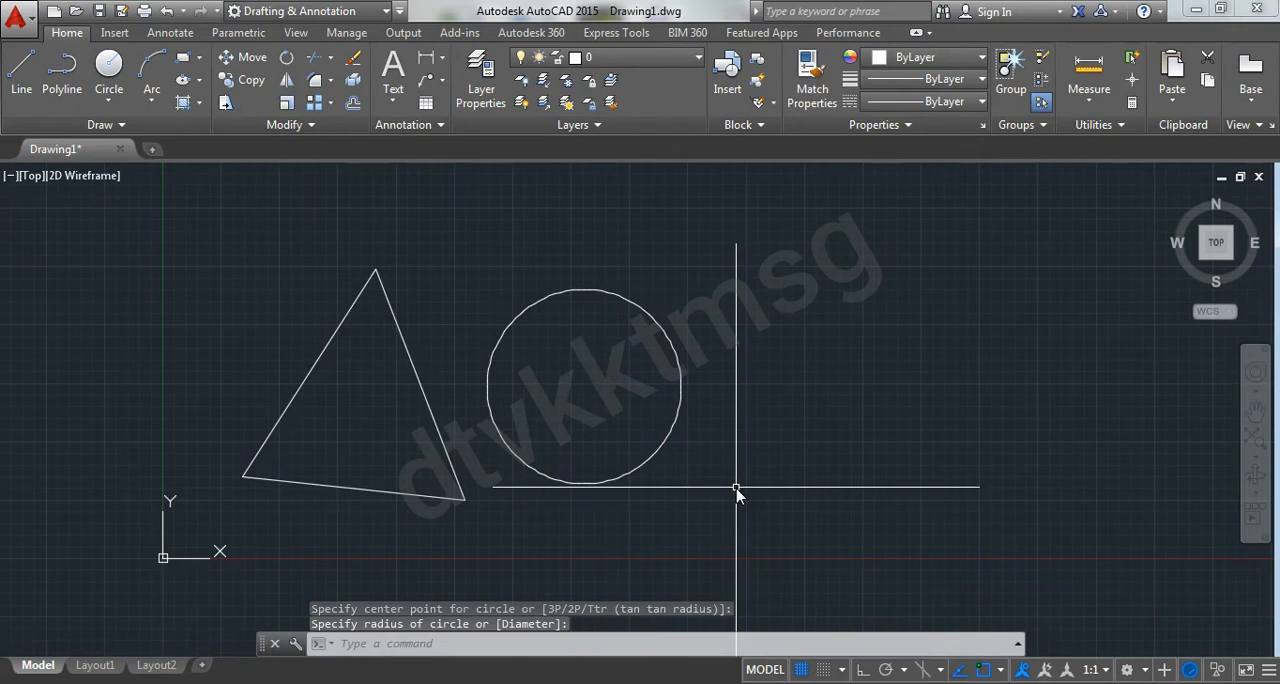
pyautogui.press('Escape')
pyautogui.press('Escape')
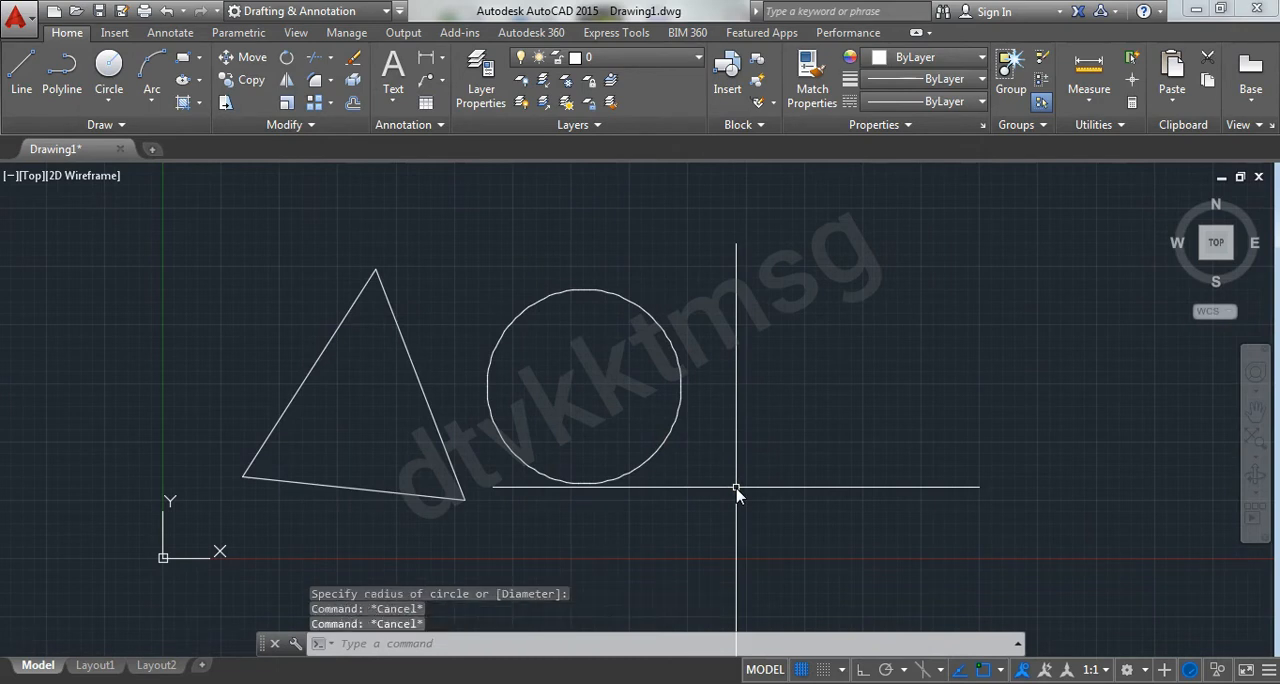
# Practise alternating window and crossing selection boxes in the empty area beyond the circle
pyautogui.click(740, 268)
pyautogui.click(1106, 565)
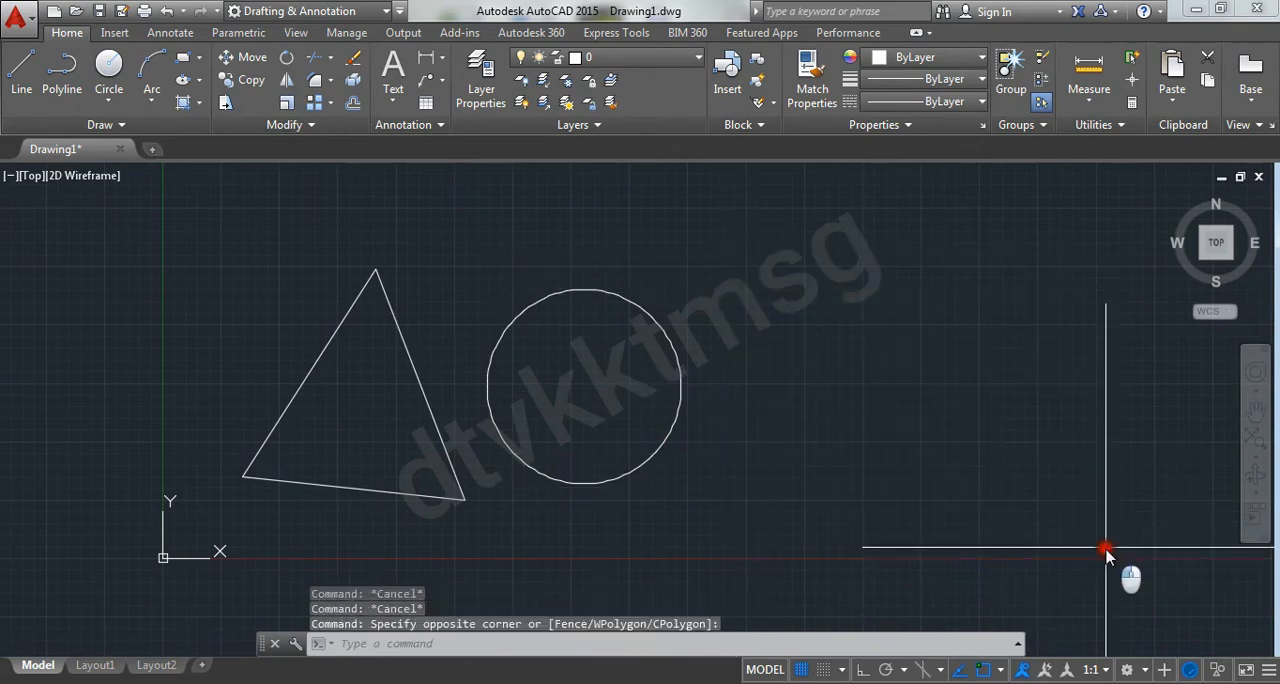
pyautogui.click(1047, 265)
pyautogui.click(769, 590)
pyautogui.click(1006, 278)
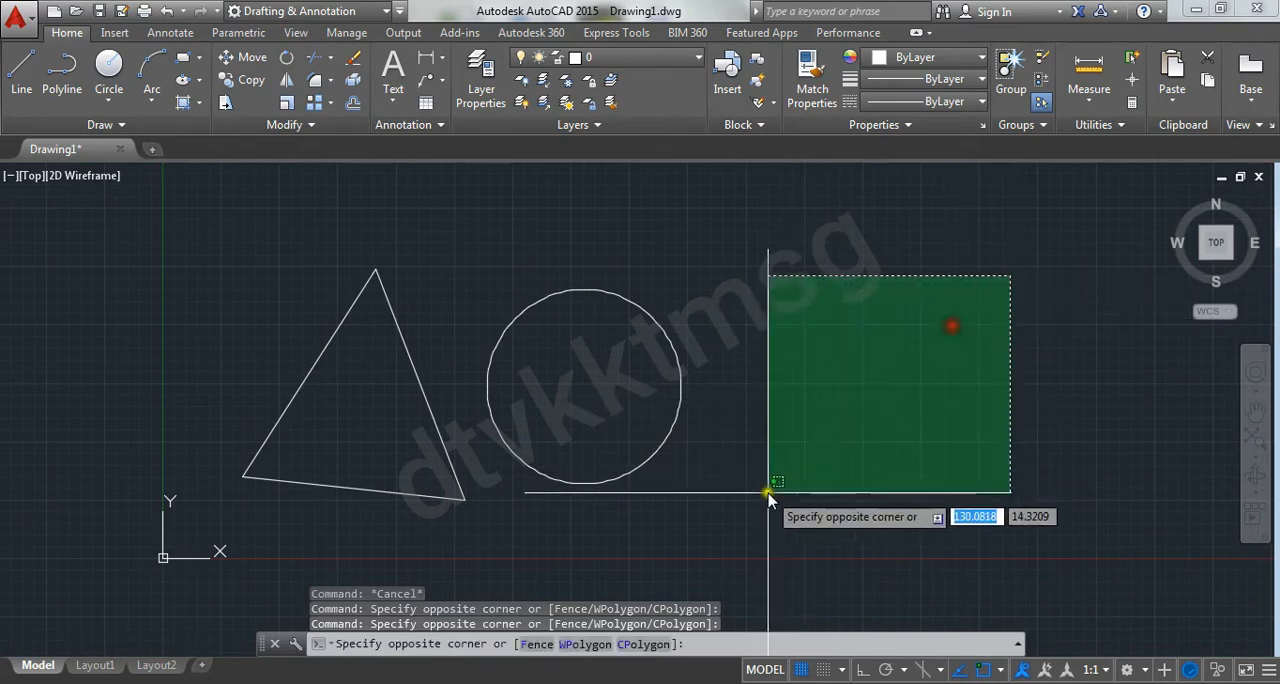
pyautogui.click(762, 488)
pyautogui.click(658, 203)
pyautogui.click(1003, 505)
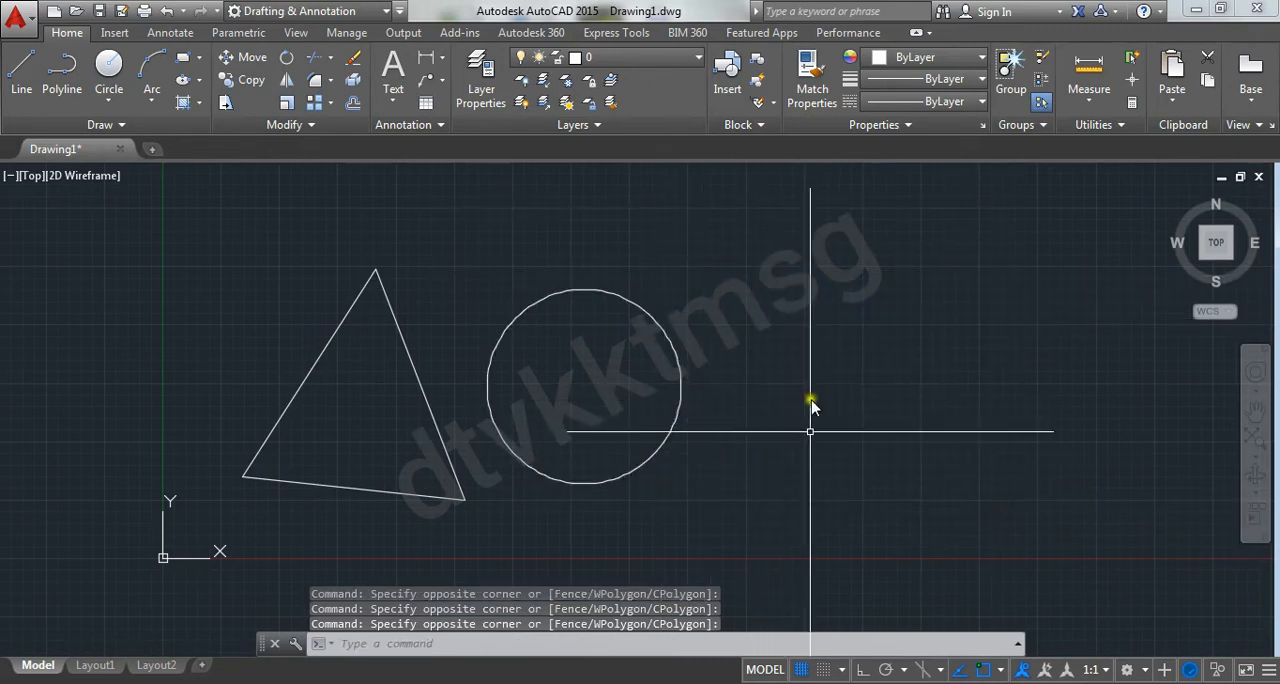
# Make two large window selections followed by two crossing selections over the empty area beside the circle
pyautogui.click(727, 263)
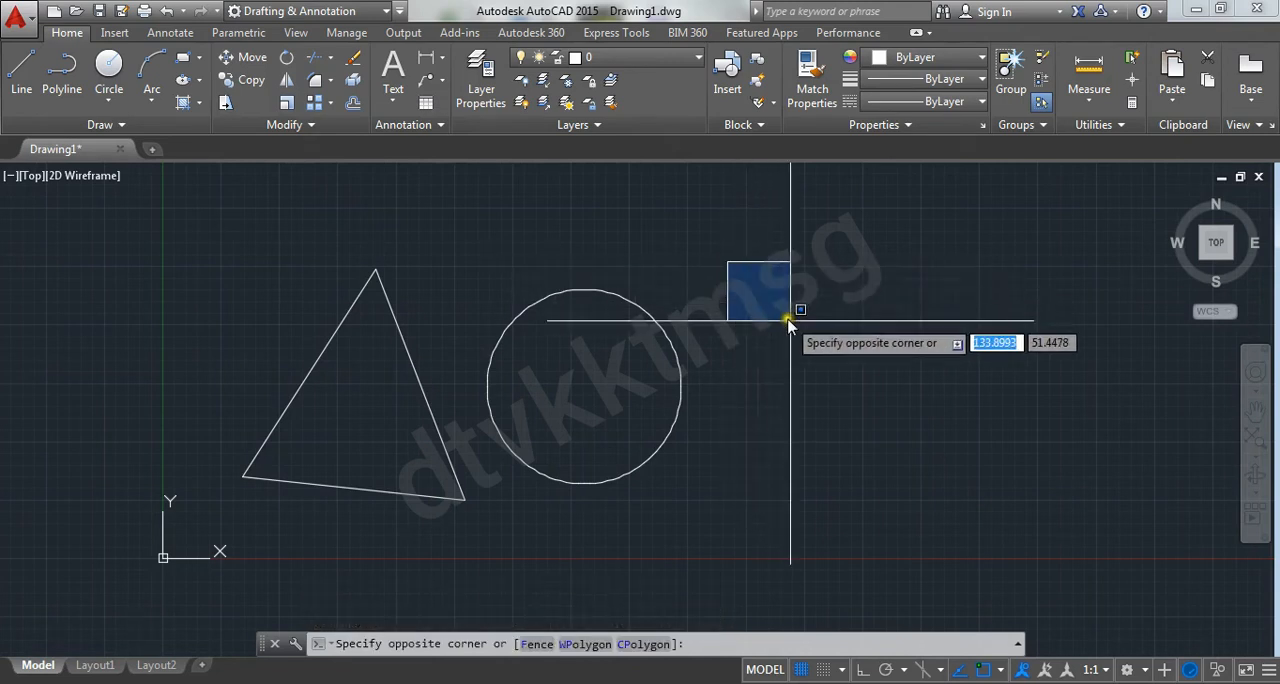
pyautogui.click(1145, 598)
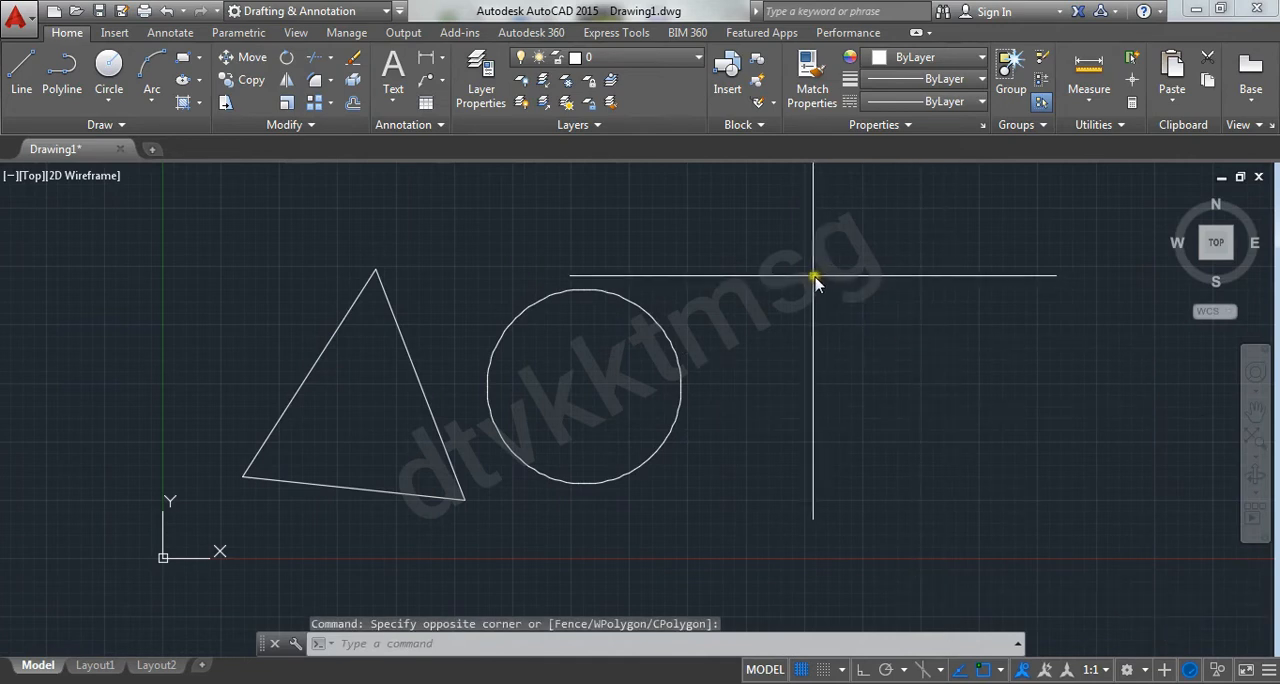
pyautogui.click(712, 234)
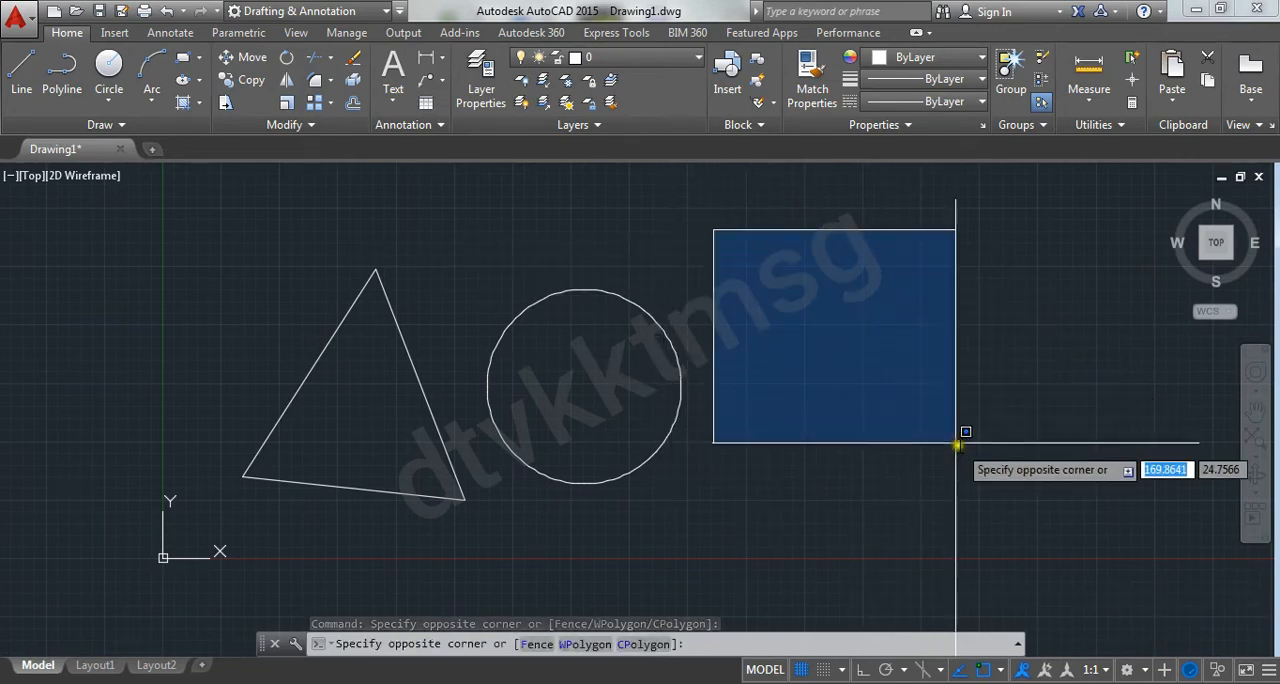
pyautogui.click(1059, 545)
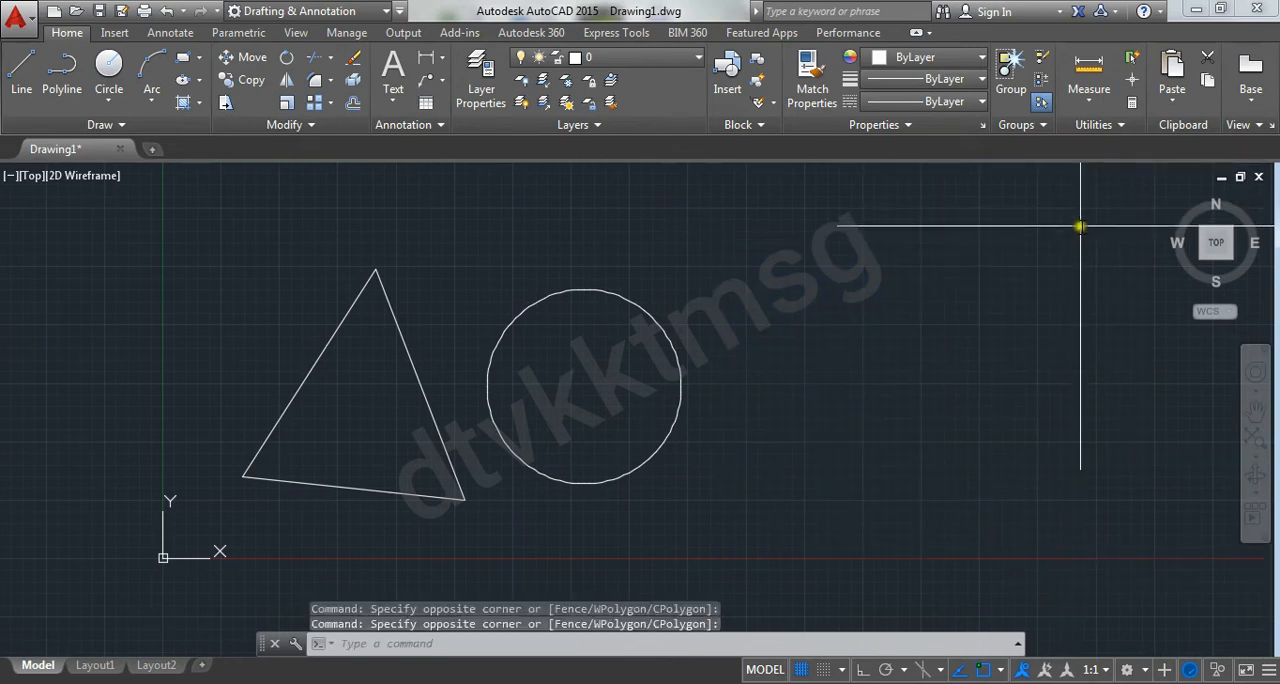
pyautogui.click(754, 512)
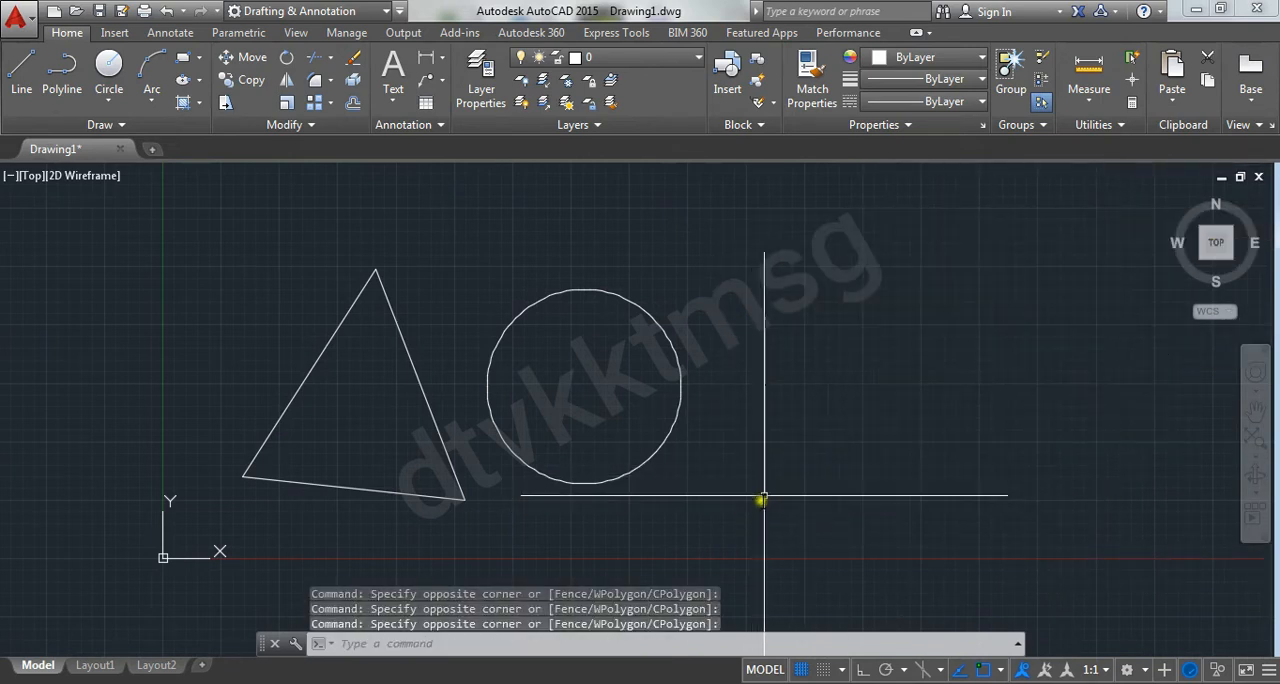
pyautogui.click(1073, 248)
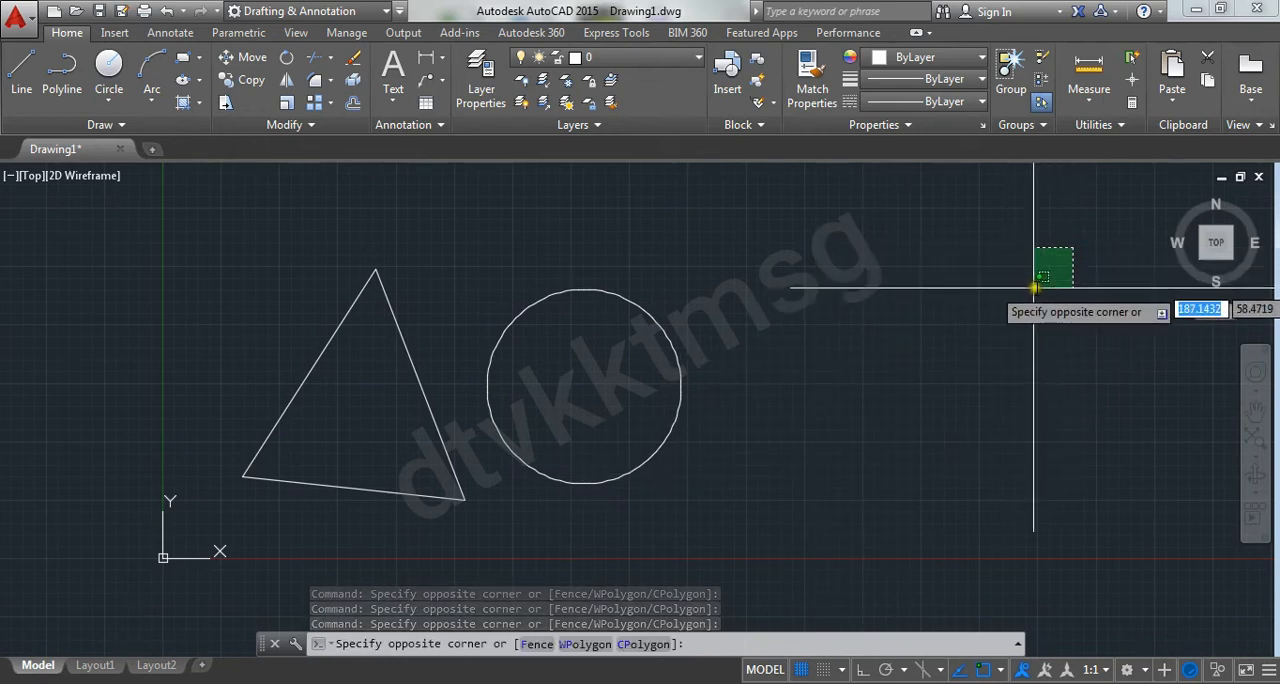
pyautogui.click(704, 520)
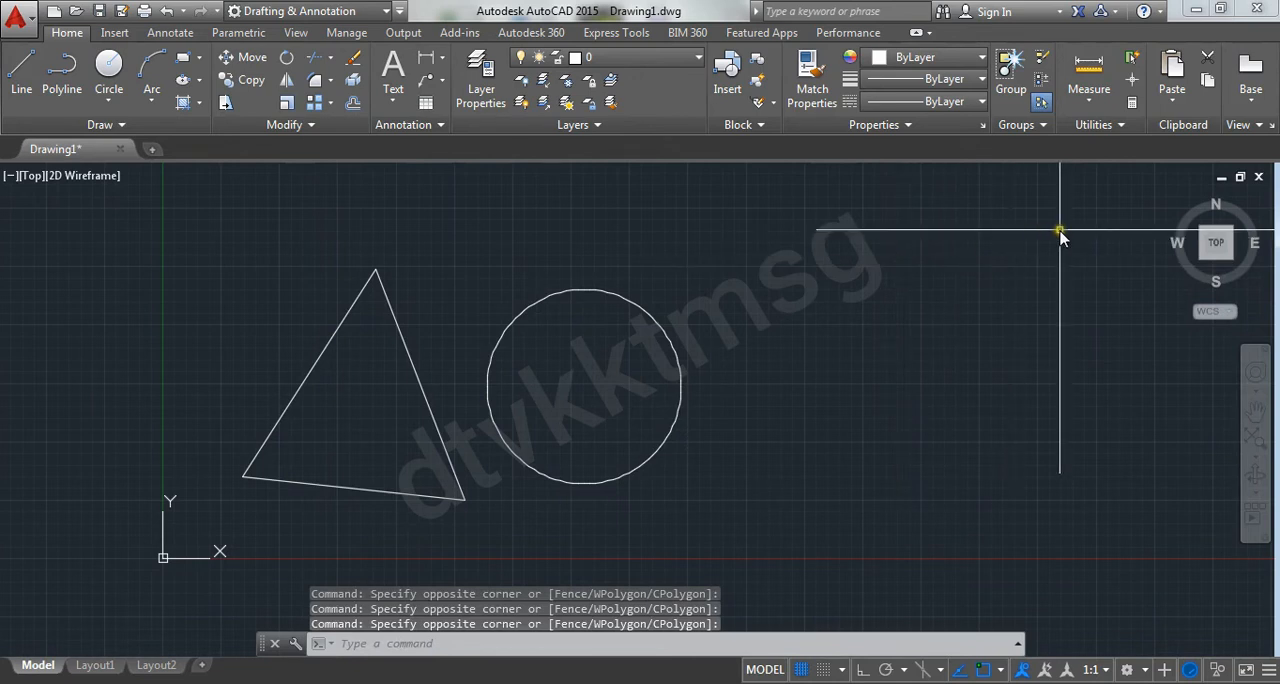
# Try window lasso selections in the empty area and compare them with a two-corner window box and crossing box
pyautogui.moveTo(725, 229)
pyautogui.mouseDown()
pyautogui.moveTo(809, 234)
pyautogui.moveTo(909, 314)
pyautogui.moveTo(926, 394)
pyautogui.moveTo(1112, 547)
pyautogui.moveTo(1098, 556)
pyautogui.moveTo(740, 252)
pyautogui.moveTo(1108, 512)
pyautogui.mouseUp()
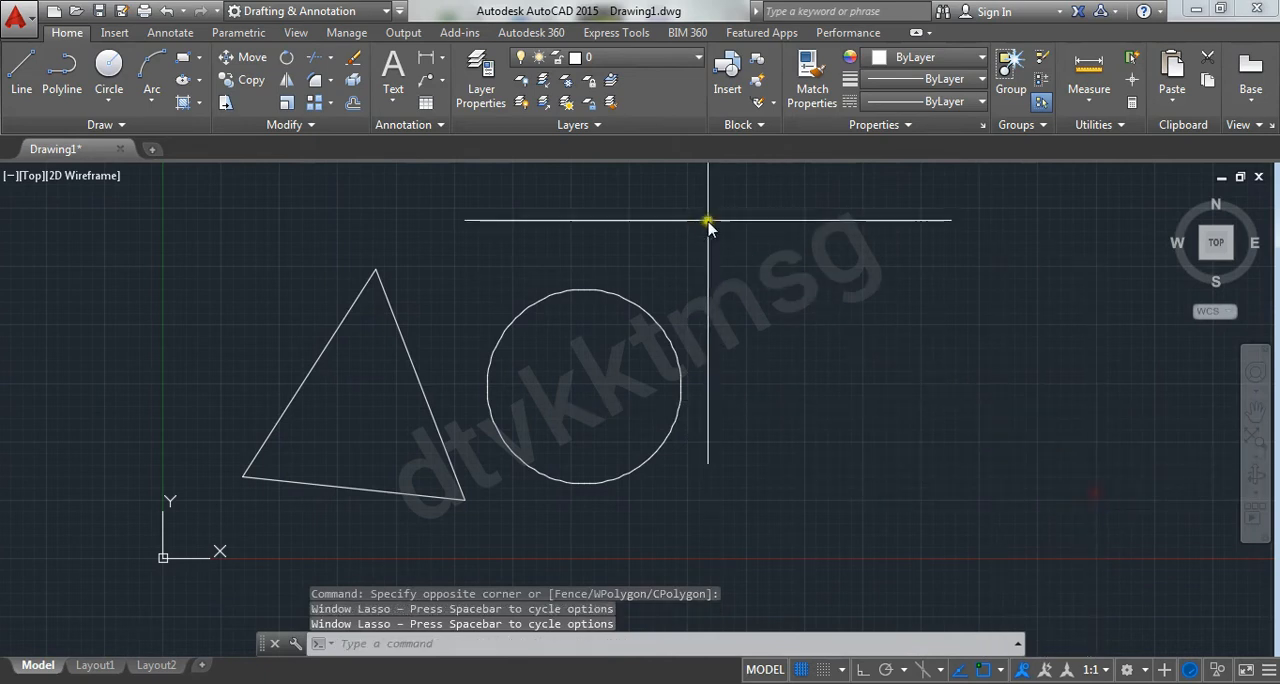
pyautogui.click(708, 221)
pyautogui.click(1051, 511)
pyautogui.click(1063, 203)
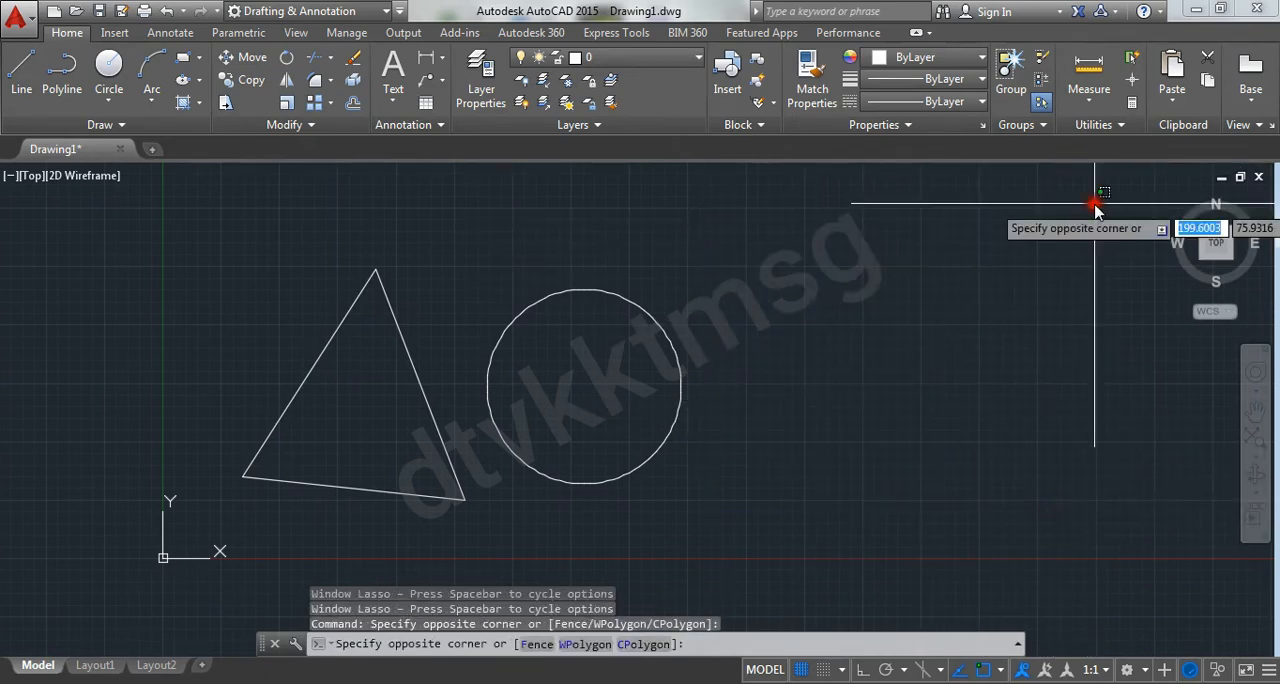
pyautogui.click(772, 460)
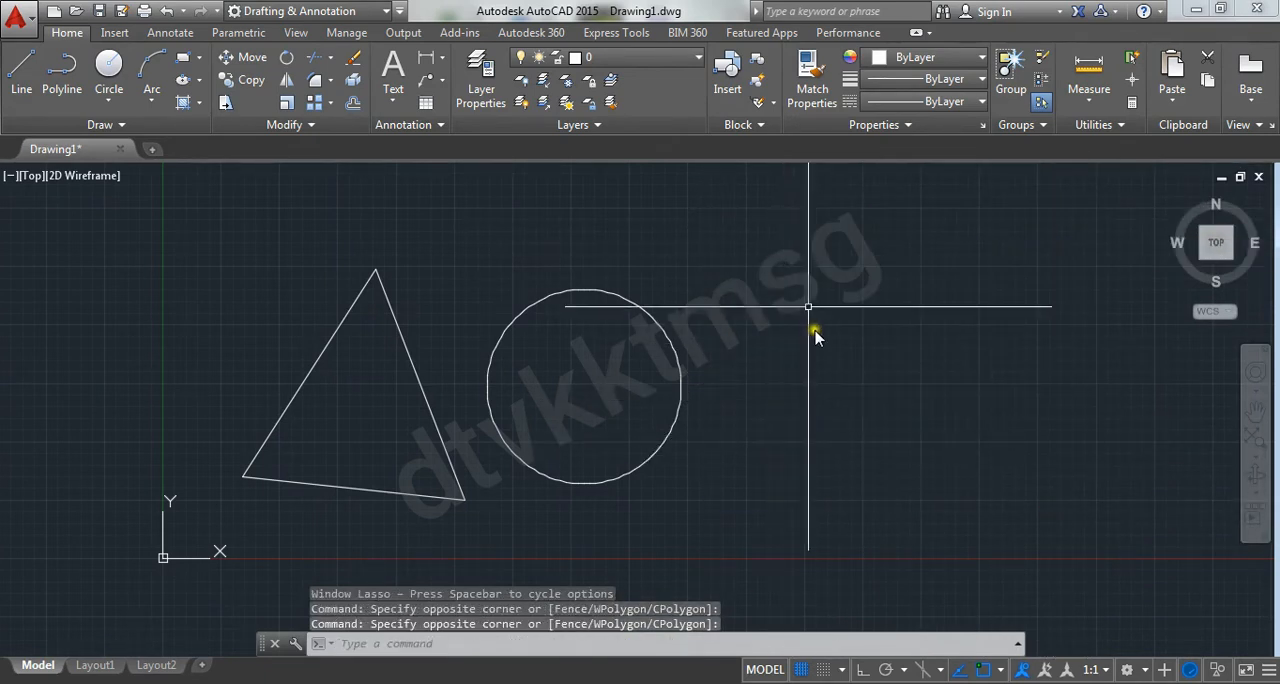
pyautogui.moveTo(703, 228); pyautogui.dragTo(1006, 496)
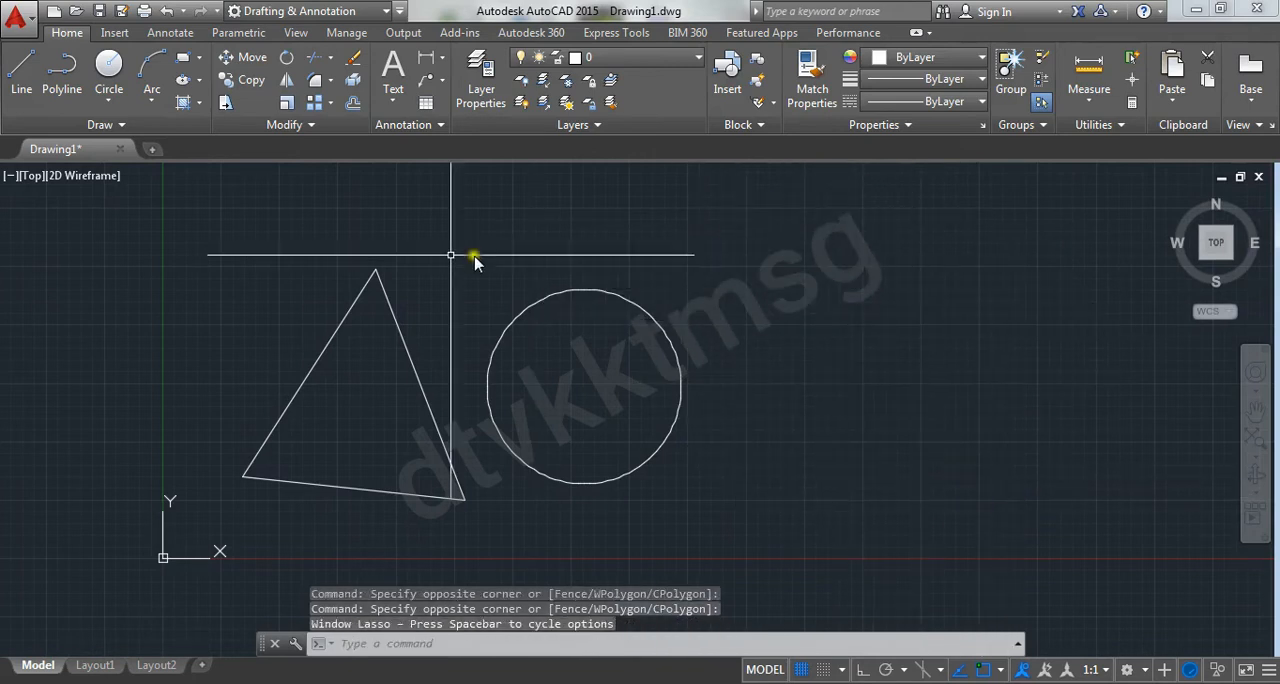
# Select only the circle by picking its edge, and clear the selection
pyautogui.moveTo(397, 320); pyautogui.dragTo(601, 284, button='middle')
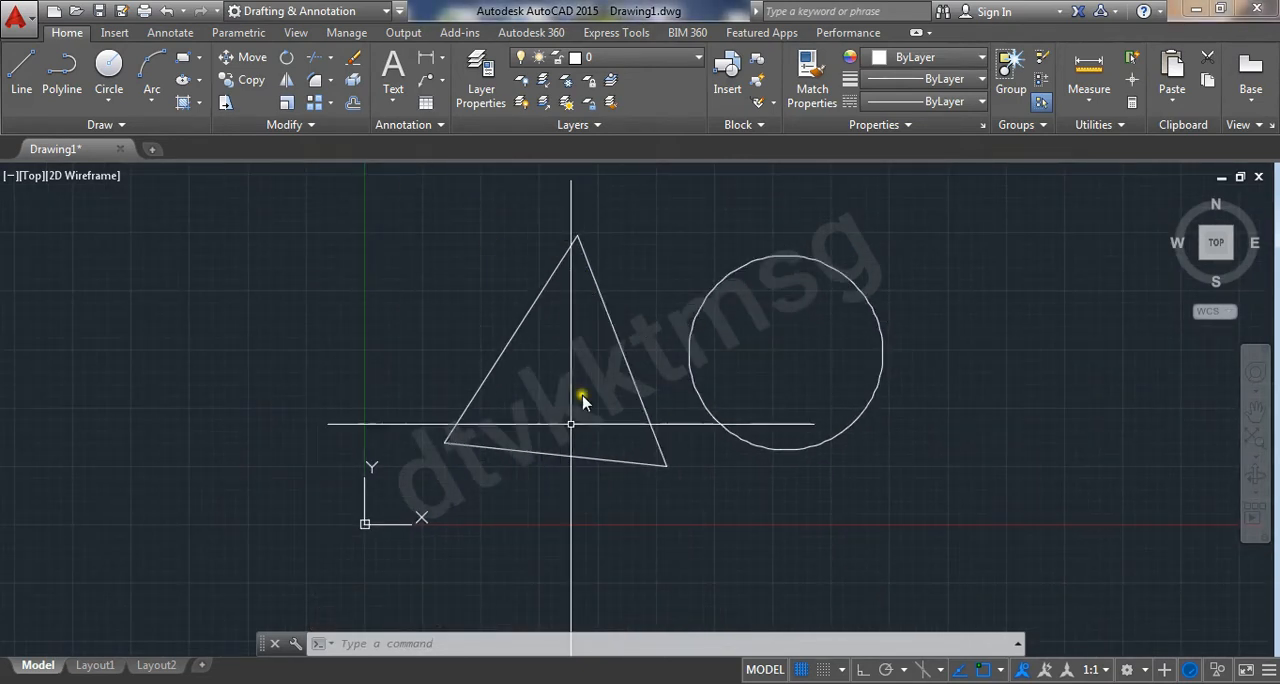
pyautogui.click(693, 334)
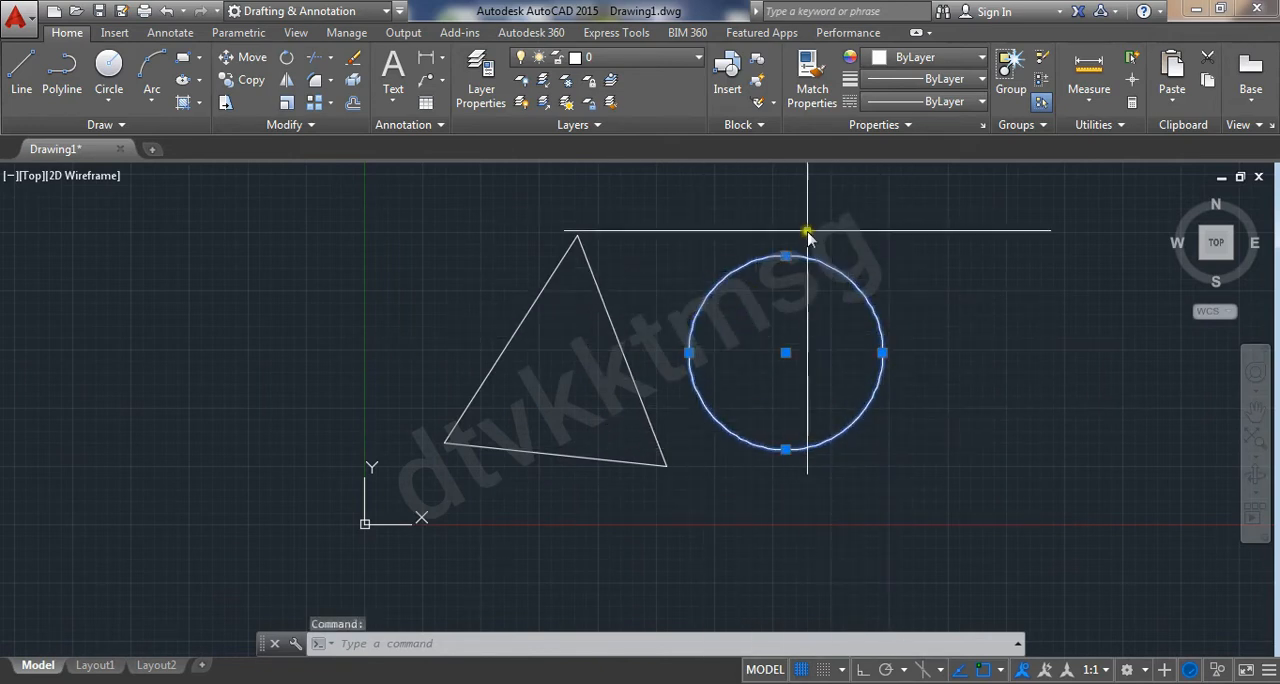
pyautogui.press('Escape')
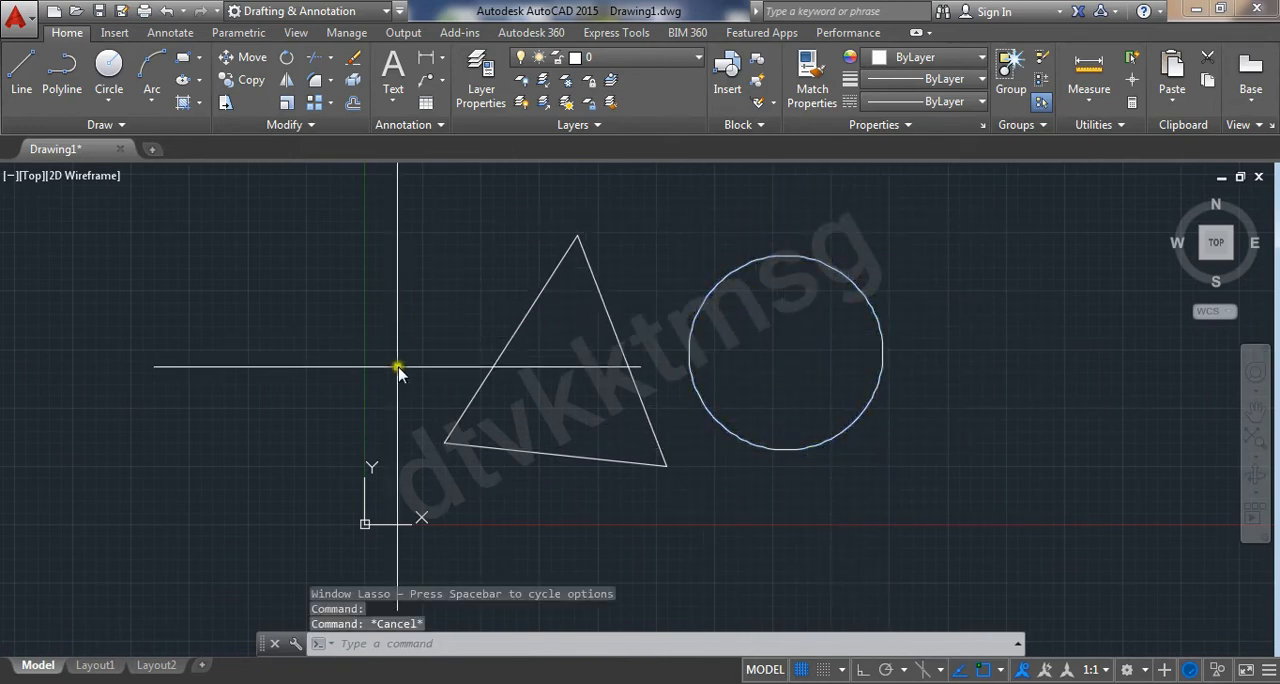
# Select the triangle and the circle together with one window selection enclosing both, and clear the selection
pyautogui.click(503, 351)
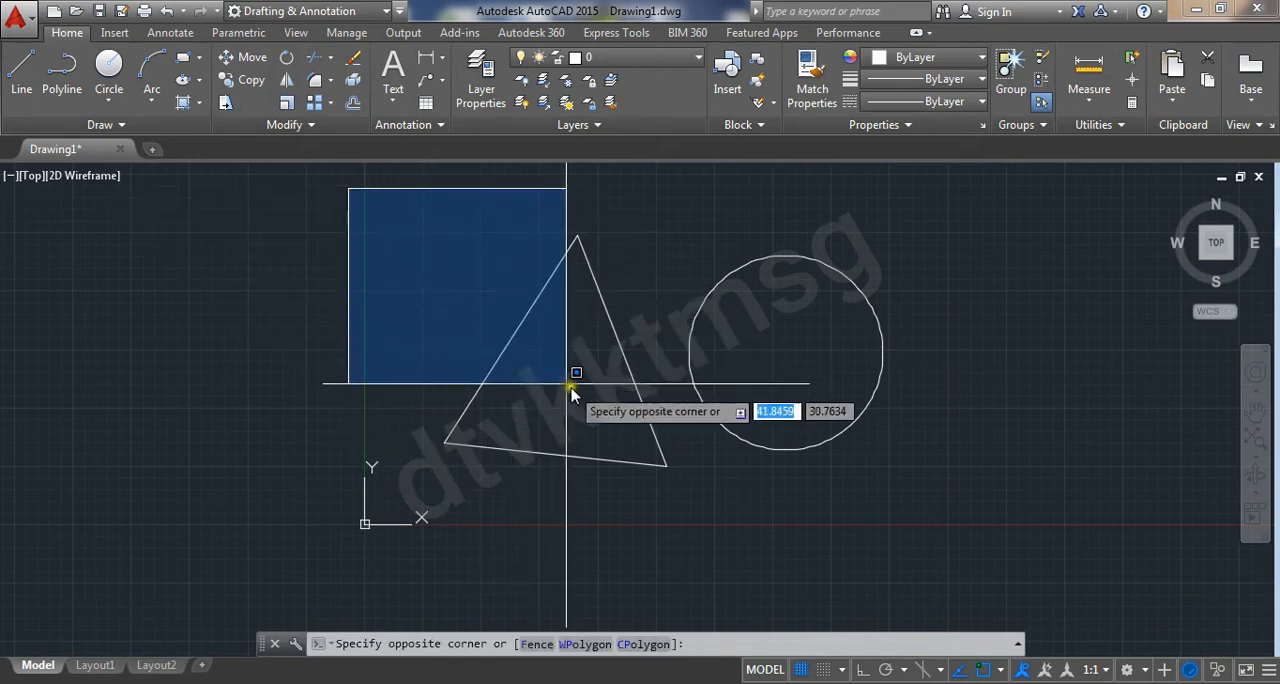
pyautogui.click(947, 520)
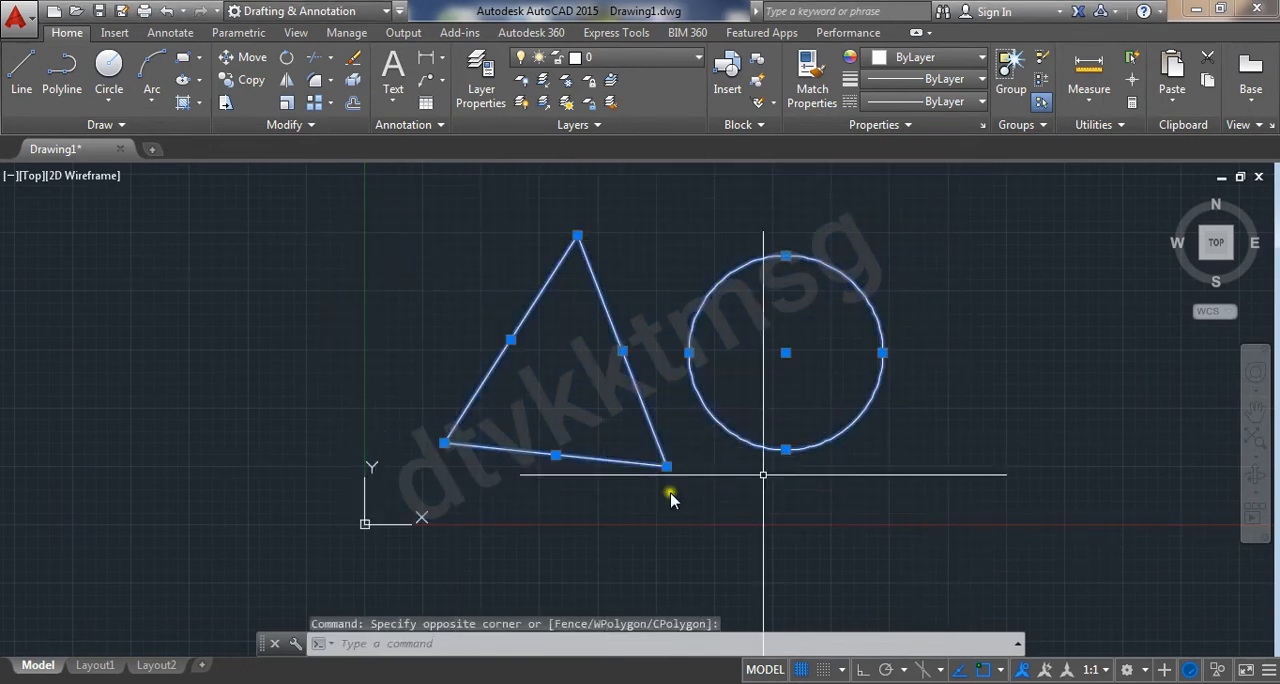
pyautogui.press('Escape')
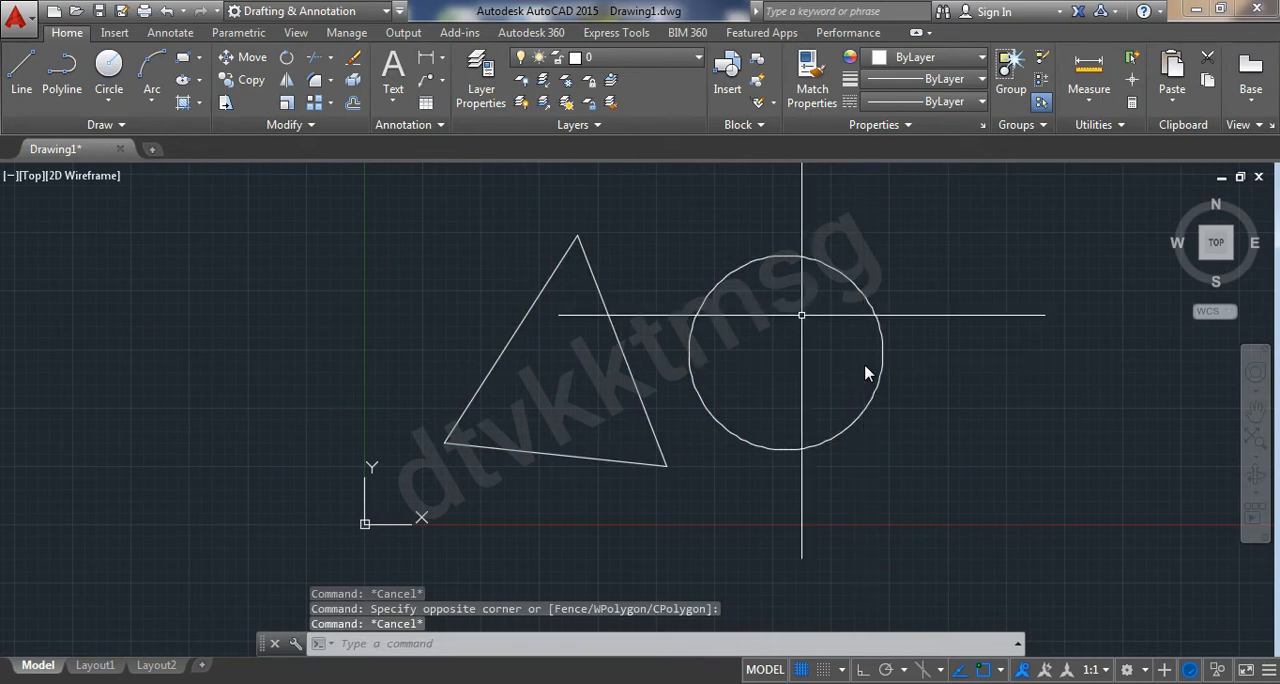
# Make a window selection over only the upper parts of the triangle and circle, followed by a crossing selection over empty space beside the circle
pyautogui.click(358, 184)
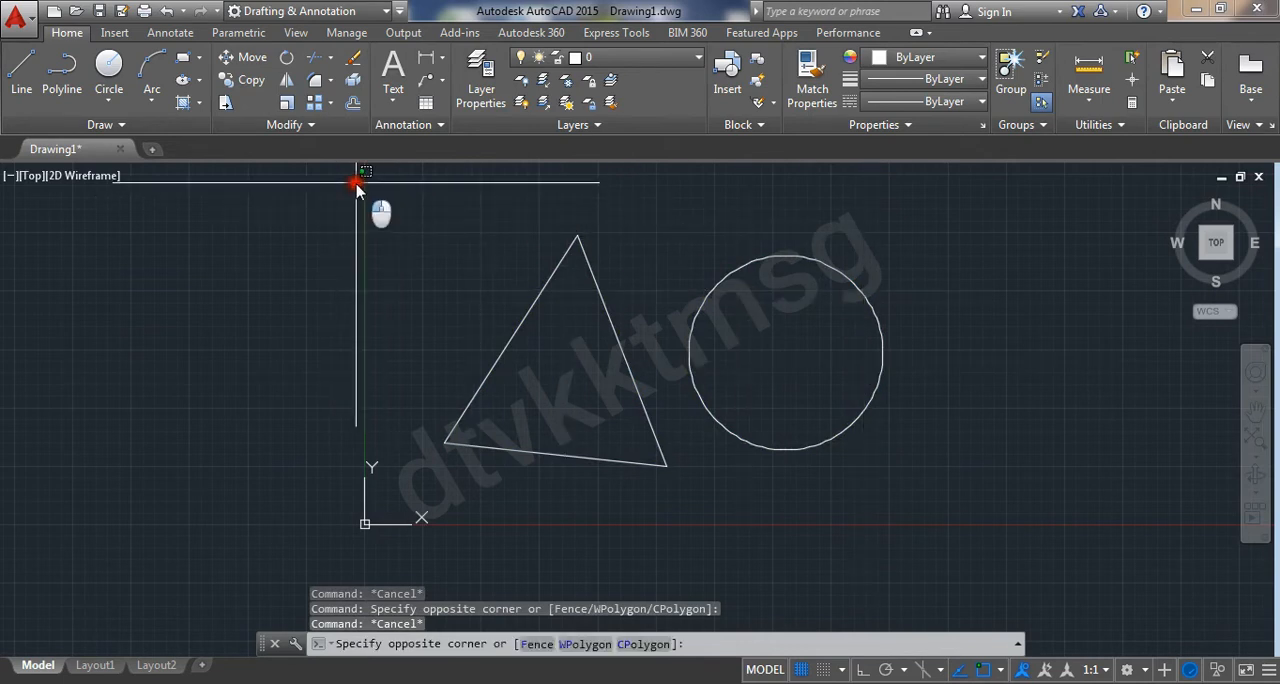
pyautogui.click(1006, 372)
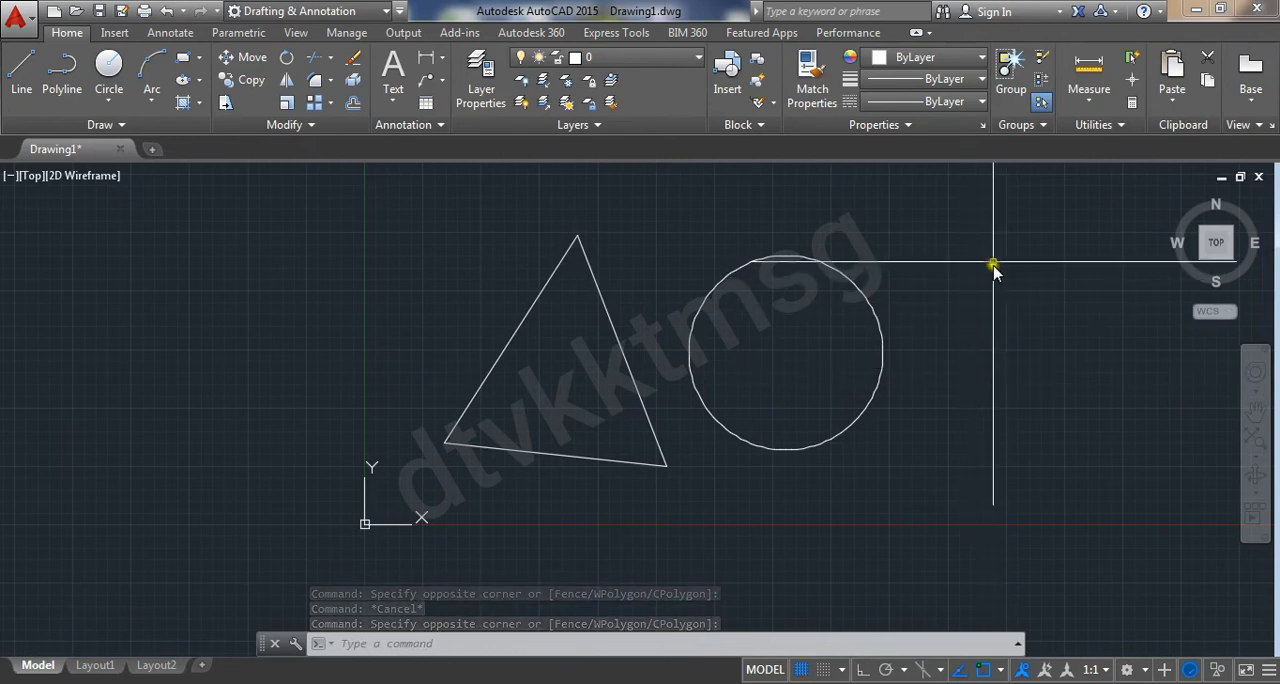
pyautogui.click(1016, 213)
pyautogui.click(937, 335)
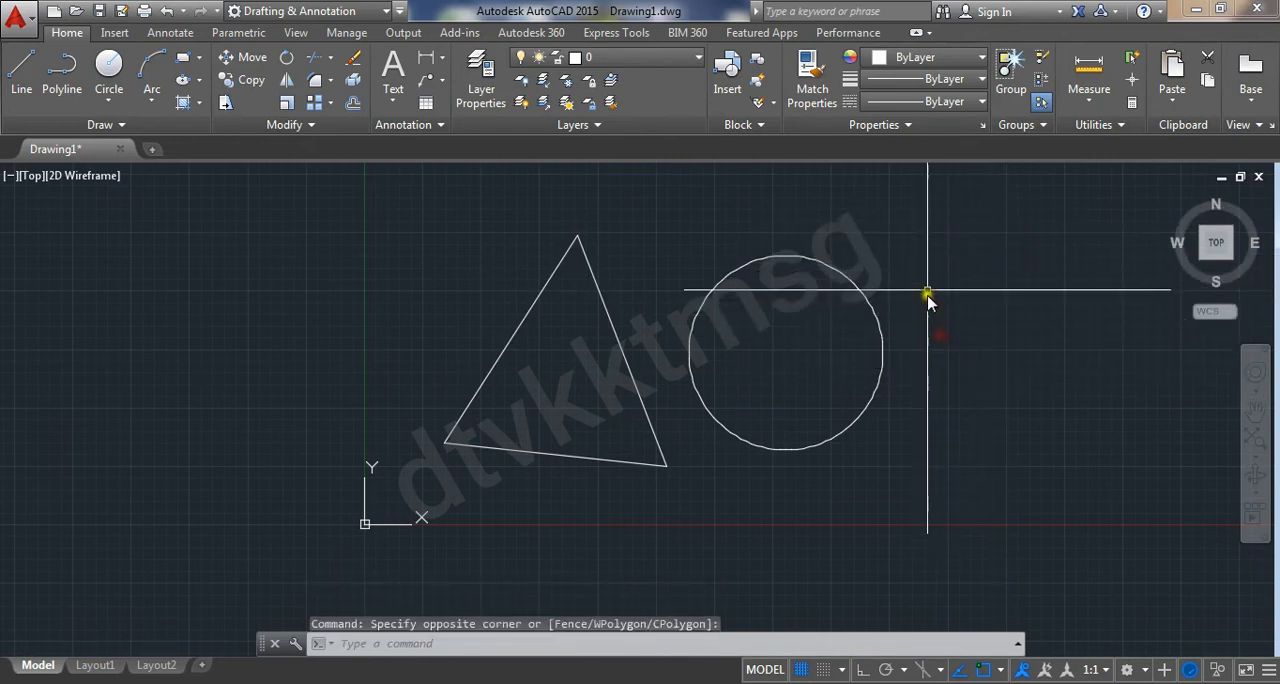
# Select only the circle with a small crossing selection over its upper edge, and clear the selection
pyautogui.click(948, 207)
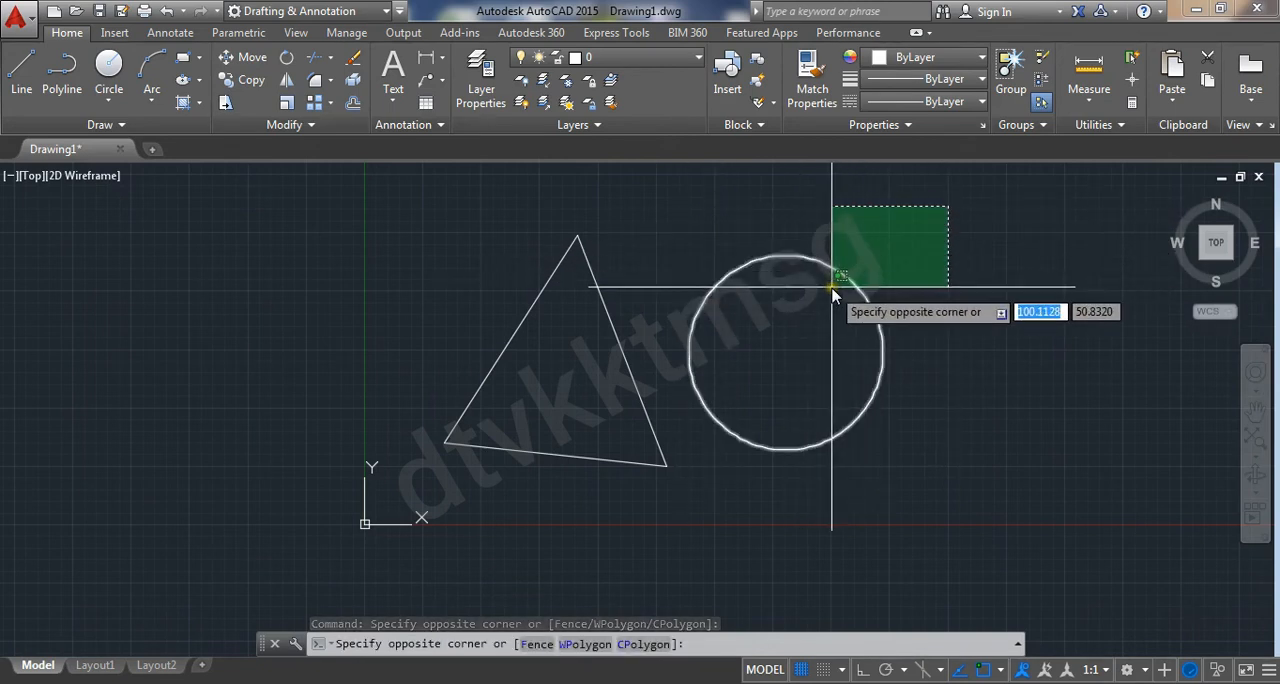
pyautogui.click(832, 290)
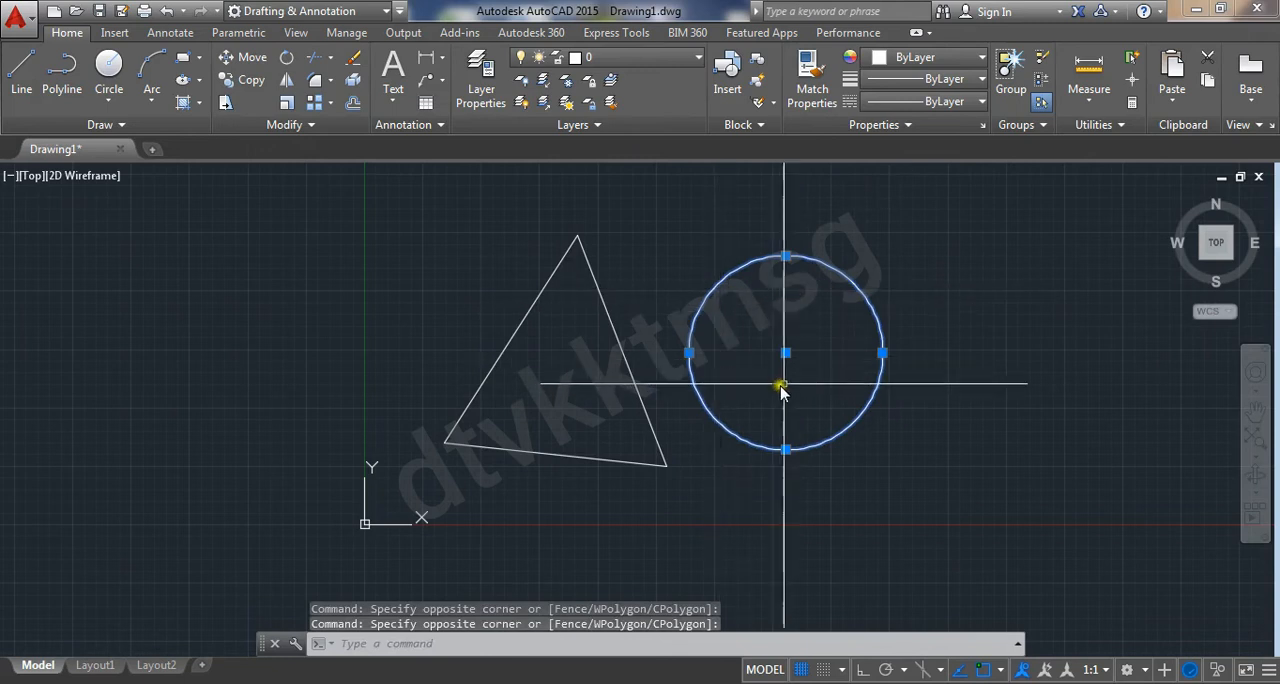
pyautogui.press('Escape')
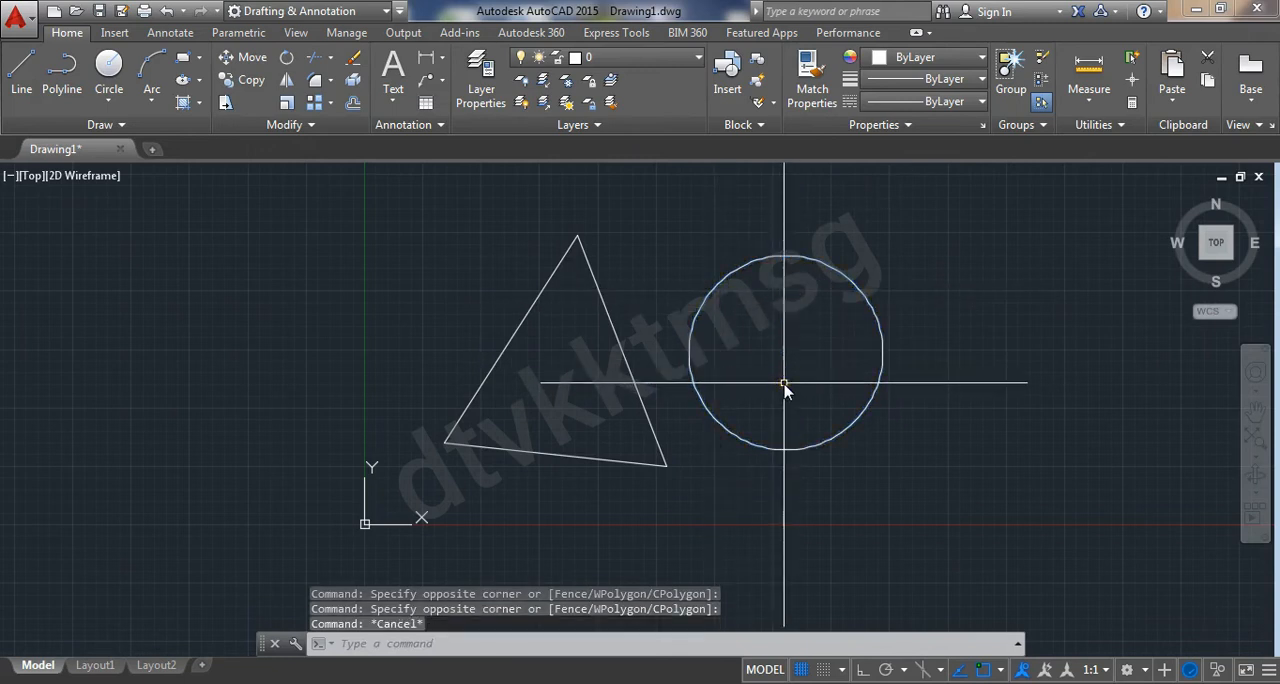
# Select the circle and the triangle's two slanted sides with one crossing selection, make a window lasso over empty space, and clear the selection
pyautogui.click(971, 188)
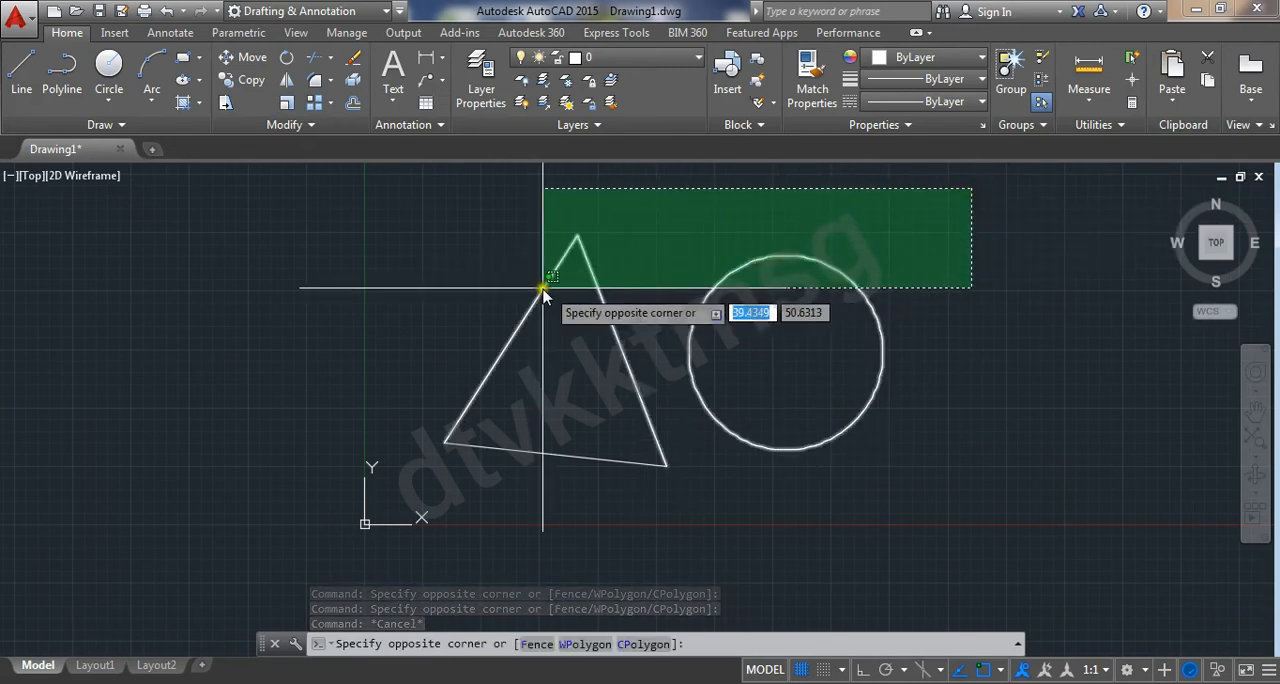
pyautogui.click(467, 307)
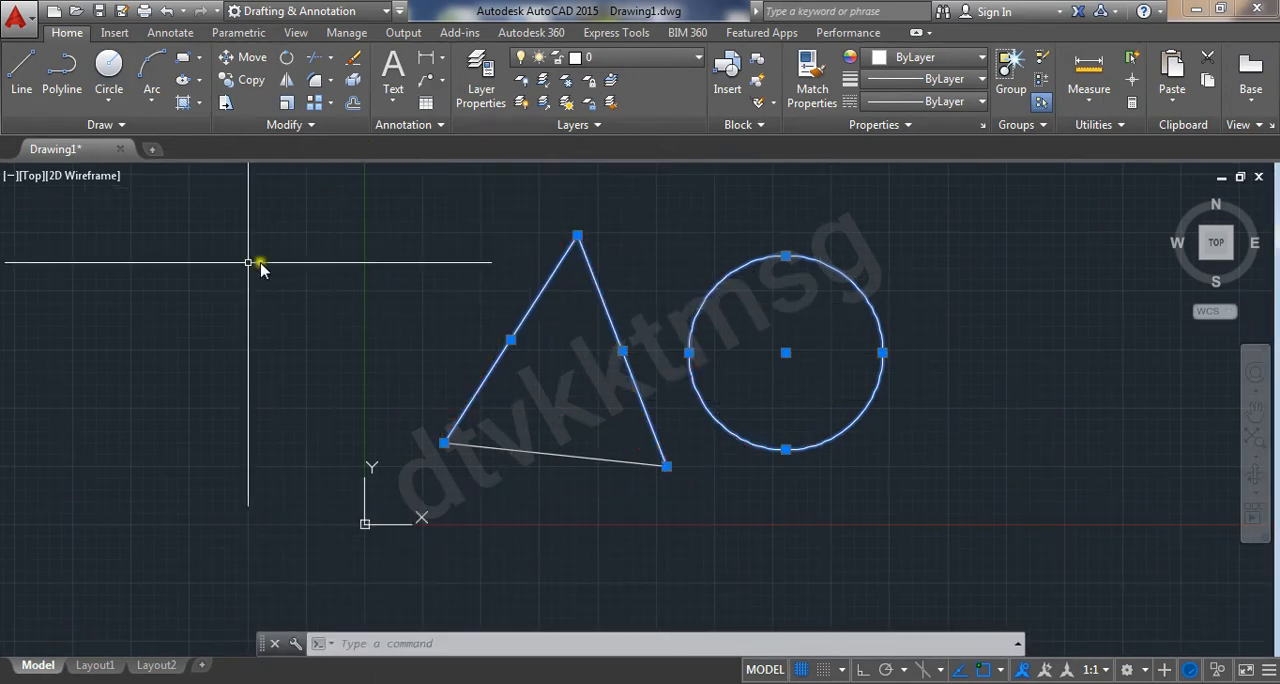
pyautogui.moveTo(205, 234)
pyautogui.mouseDown()
pyautogui.moveTo(234, 257)
pyautogui.moveTo(238, 475)
pyautogui.moveTo(263, 366)
pyautogui.moveTo(314, 314)
pyautogui.mouseUp()
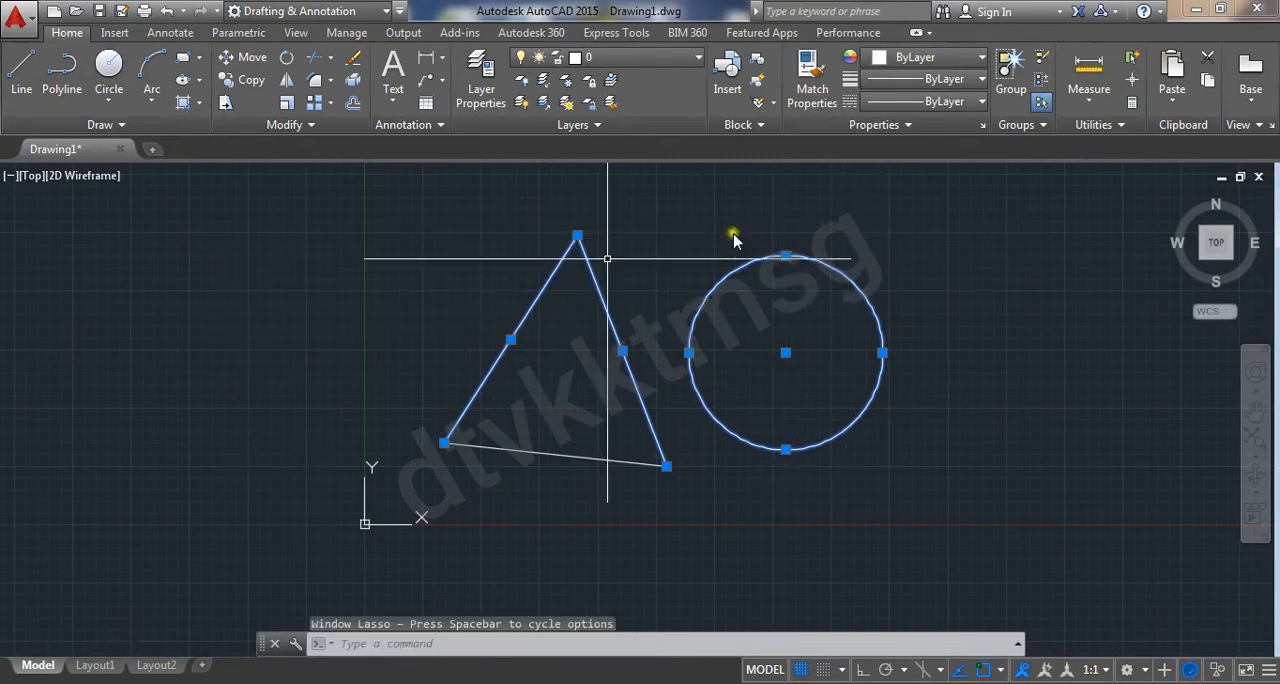
pyautogui.press('Escape')
pyautogui.press('Escape')
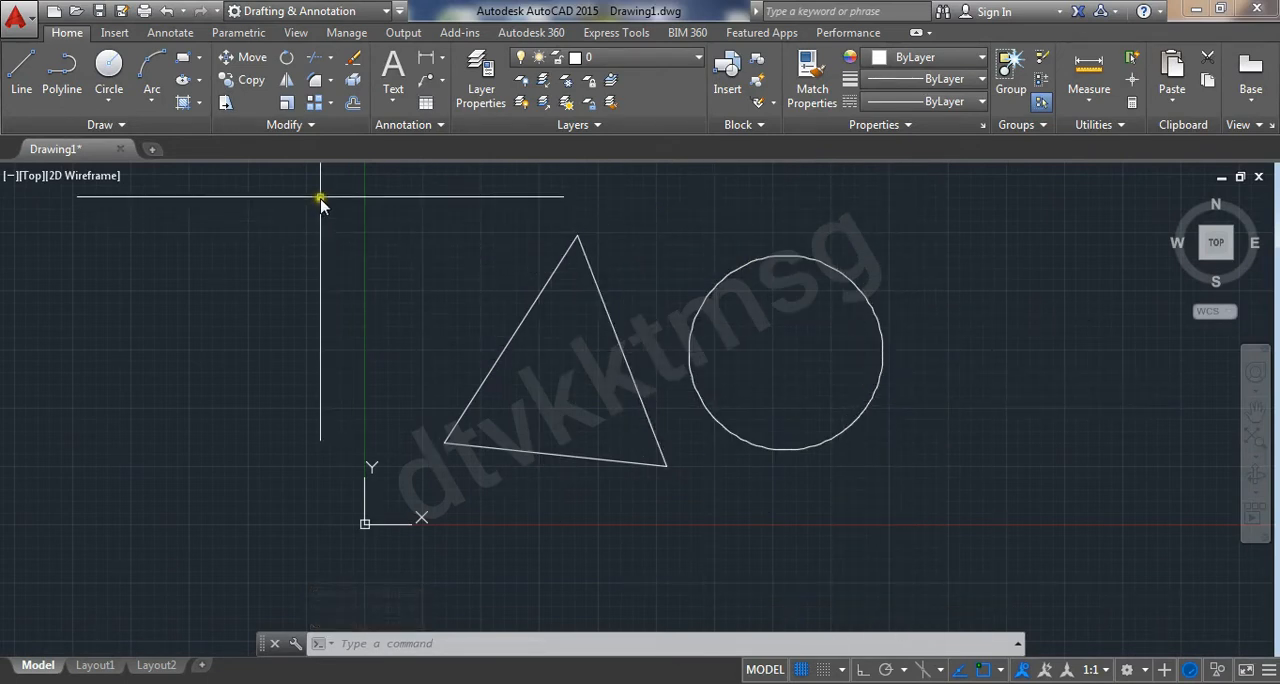
# Select only the circle with a window lasso, and clear the selection
pyautogui.moveTo(386, 249); pyautogui.dragTo(316, 262, button='middle')
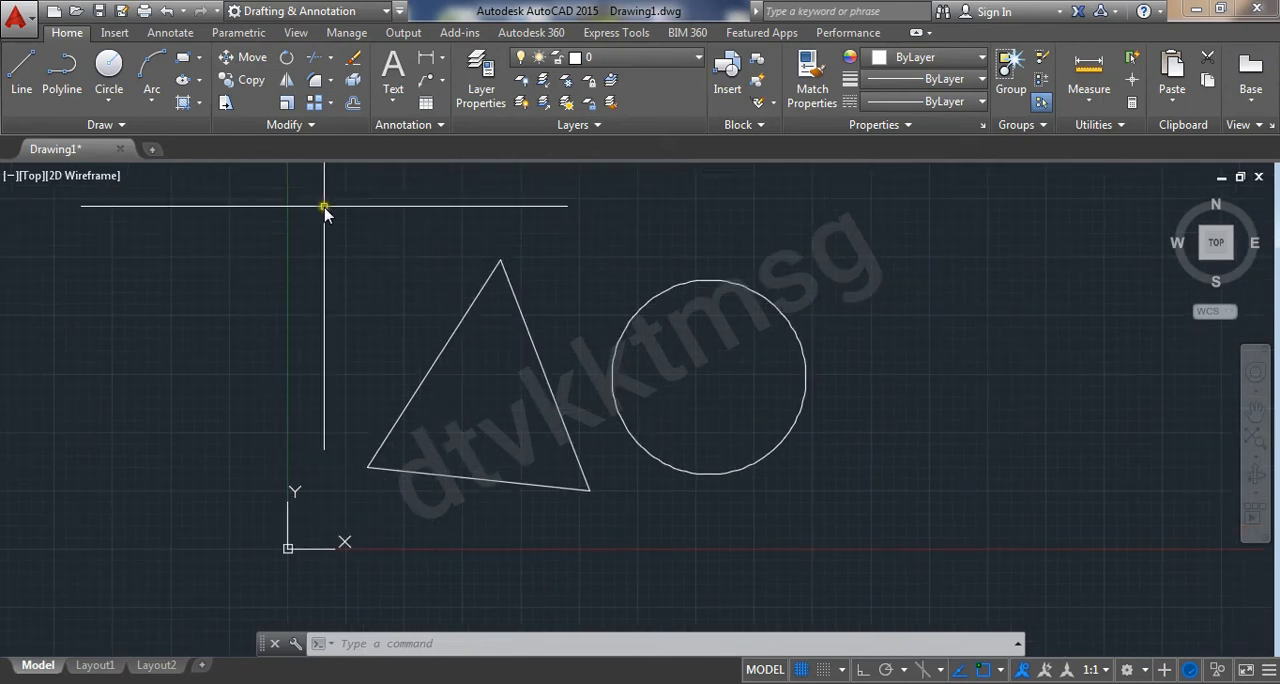
pyautogui.moveTo(324, 207)
pyautogui.mouseDown()
pyautogui.moveTo(334, 244)
pyautogui.moveTo(391, 298)
pyautogui.moveTo(481, 328)
pyautogui.moveTo(571, 331)
pyautogui.moveTo(686, 263)
pyautogui.moveTo(820, 283)
pyautogui.moveTo(874, 366)
pyautogui.moveTo(846, 449)
pyautogui.moveTo(751, 517)
pyautogui.moveTo(670, 506)
pyautogui.moveTo(573, 448)
pyautogui.moveTo(560, 371)
pyautogui.moveTo(576, 323)
pyautogui.mouseUp()
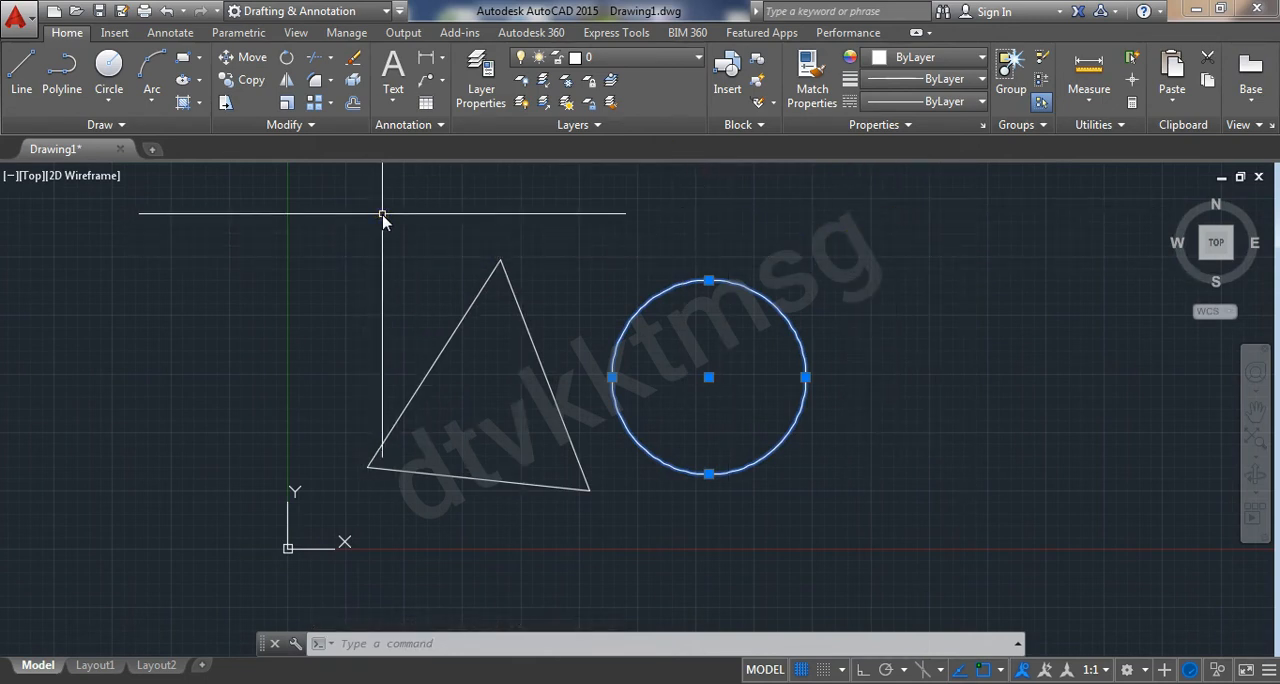
pyautogui.press('Escape')
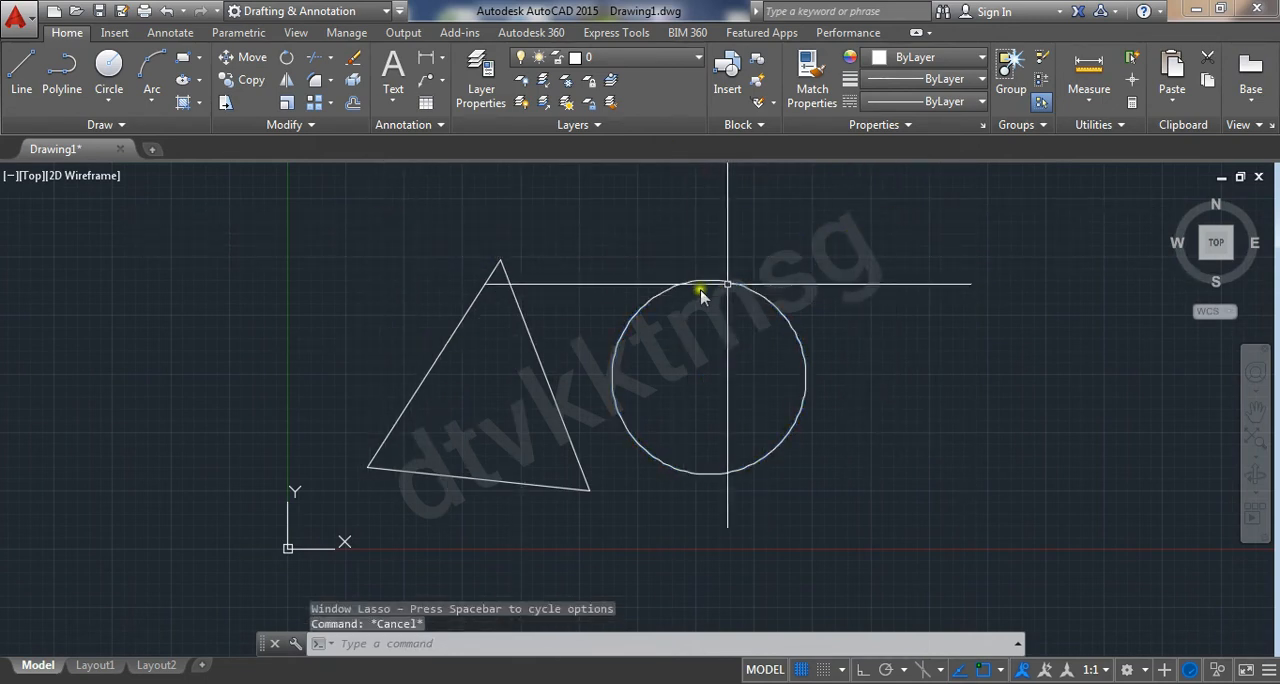
# Select the circle with a two-corner crossing box over its upper edge near the rightmost quadrant, and clear the selection
pyautogui.click(800, 283)
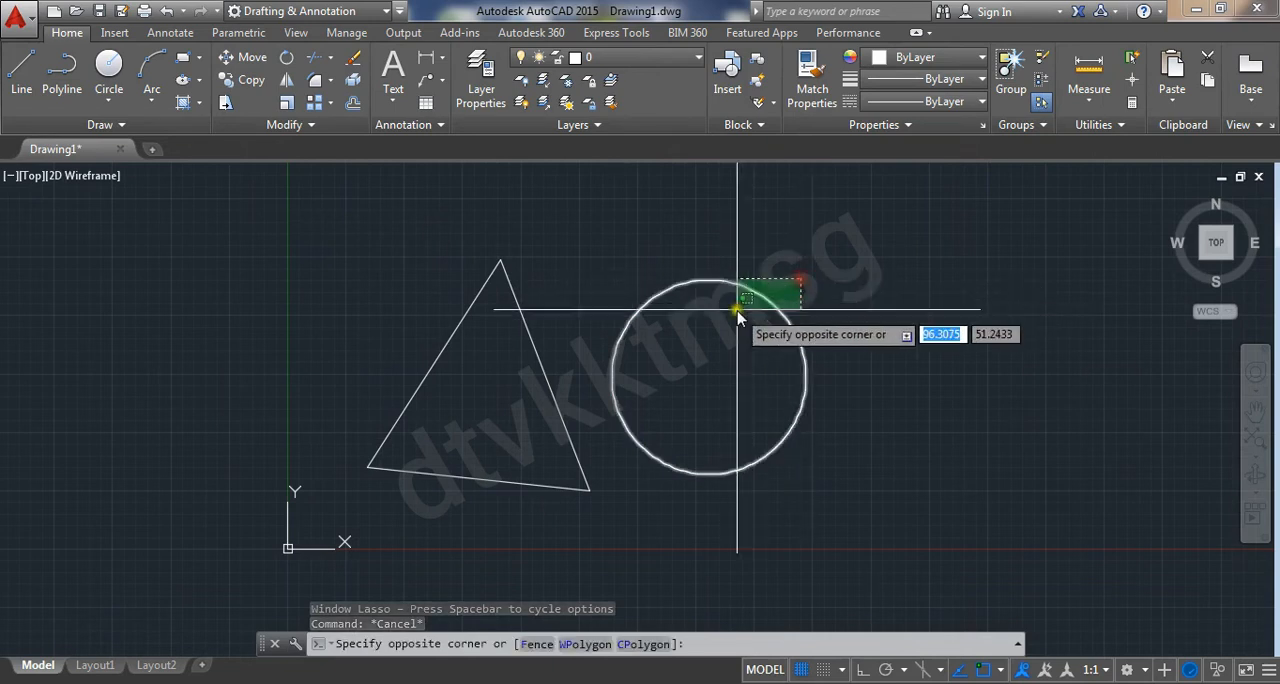
pyautogui.click(735, 315)
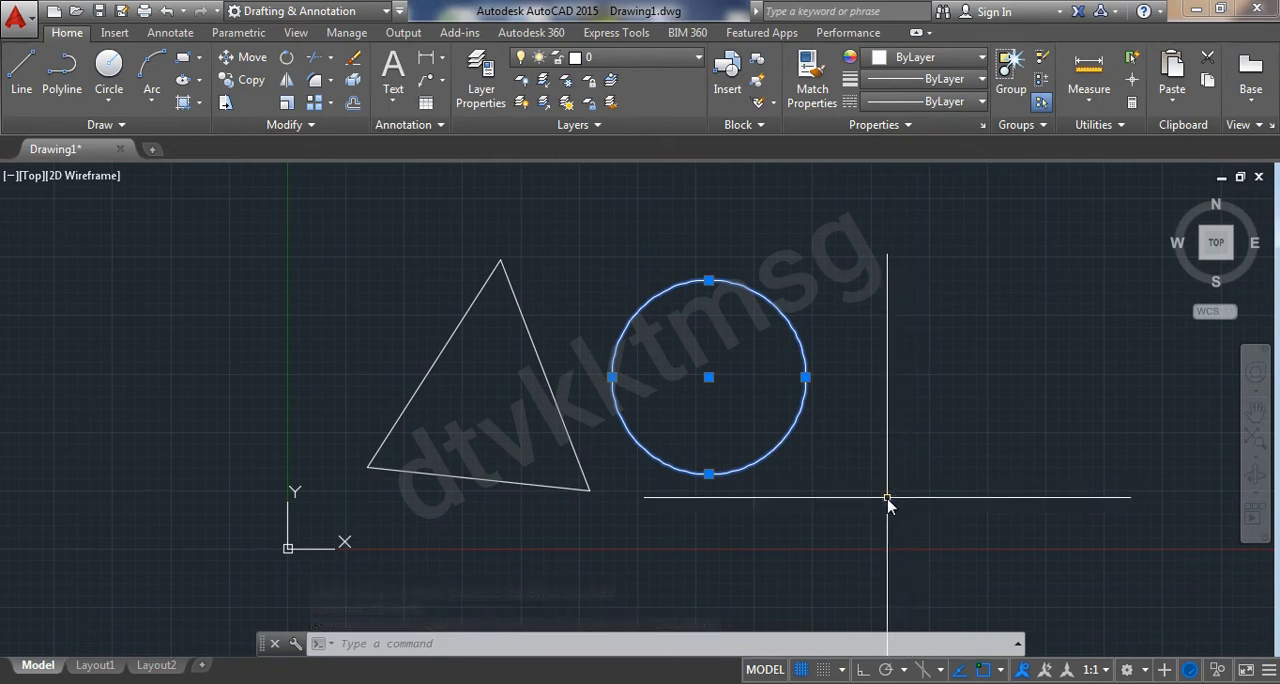
pyautogui.press('Escape')
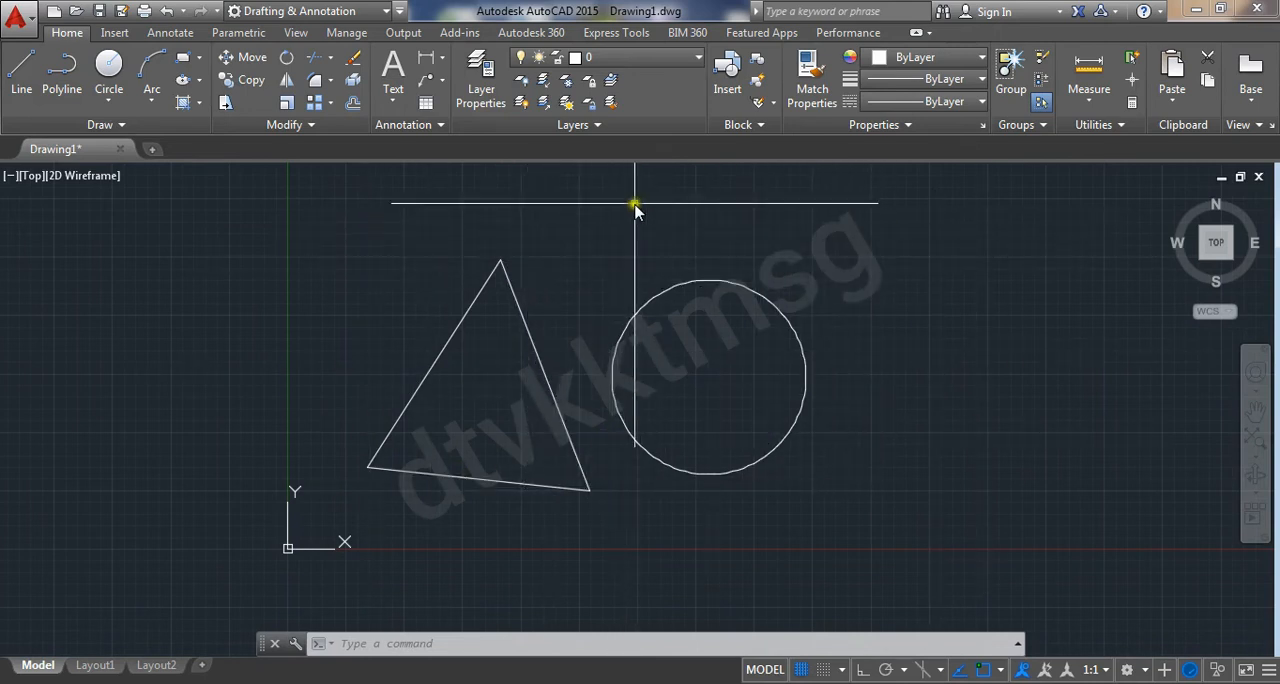
# Alternate crossing, window and crossing selection boxes over the empty area beside the circle
pyautogui.click(1019, 236)
pyautogui.click(914, 309)
pyautogui.click(848, 228)
pyautogui.click(1029, 347)
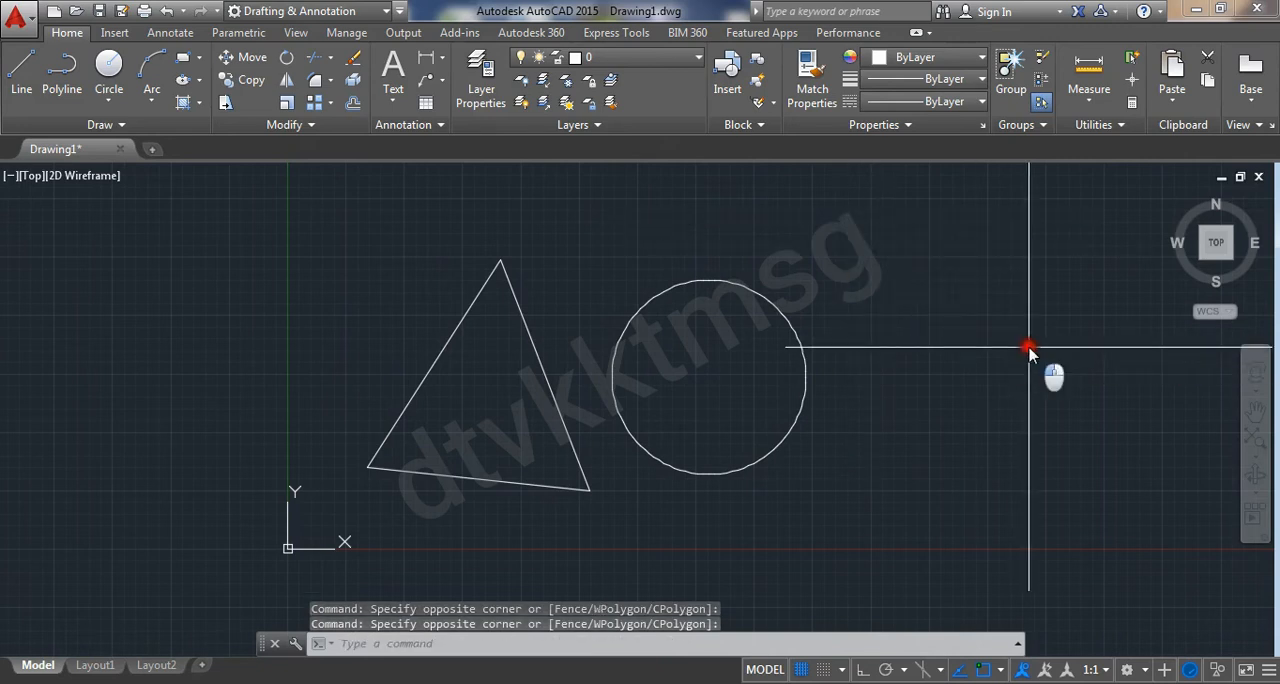
pyautogui.click(994, 227)
pyautogui.click(926, 302)
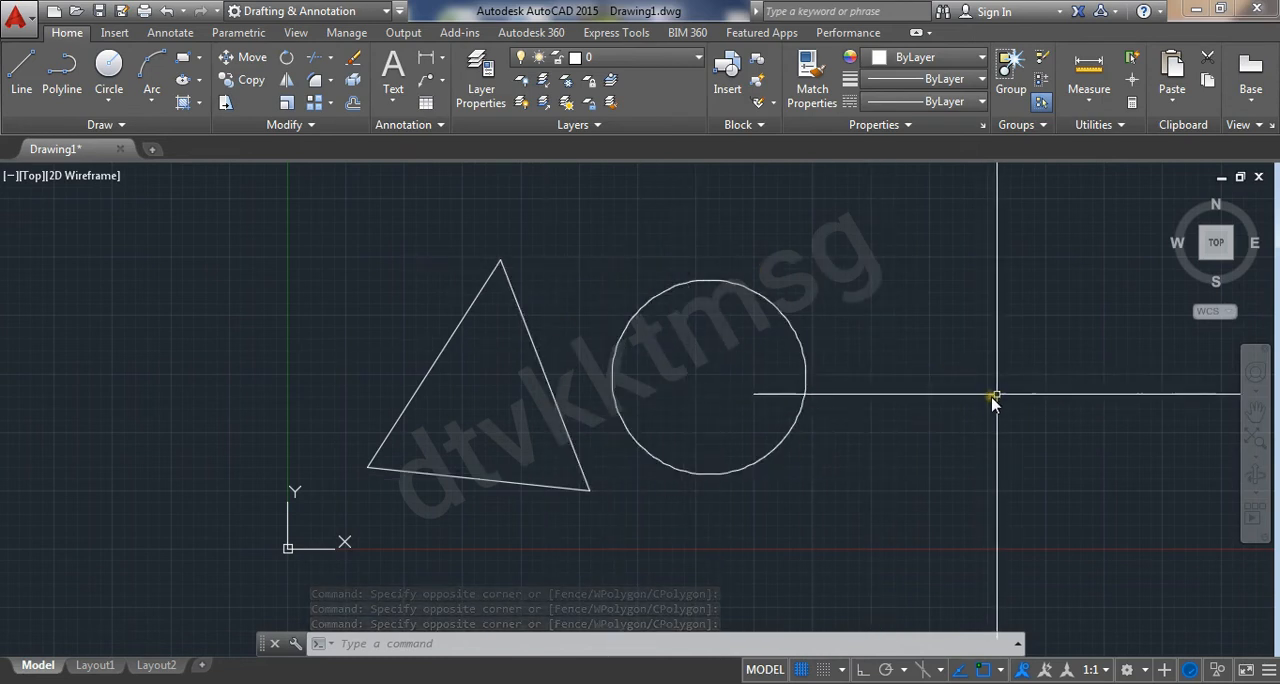
# Start saving a copy of the drawing in the Desktop's "New folder" and enter testing127 as the file name
pyautogui.click(20, 20)
pyautogui.click(80, 238)
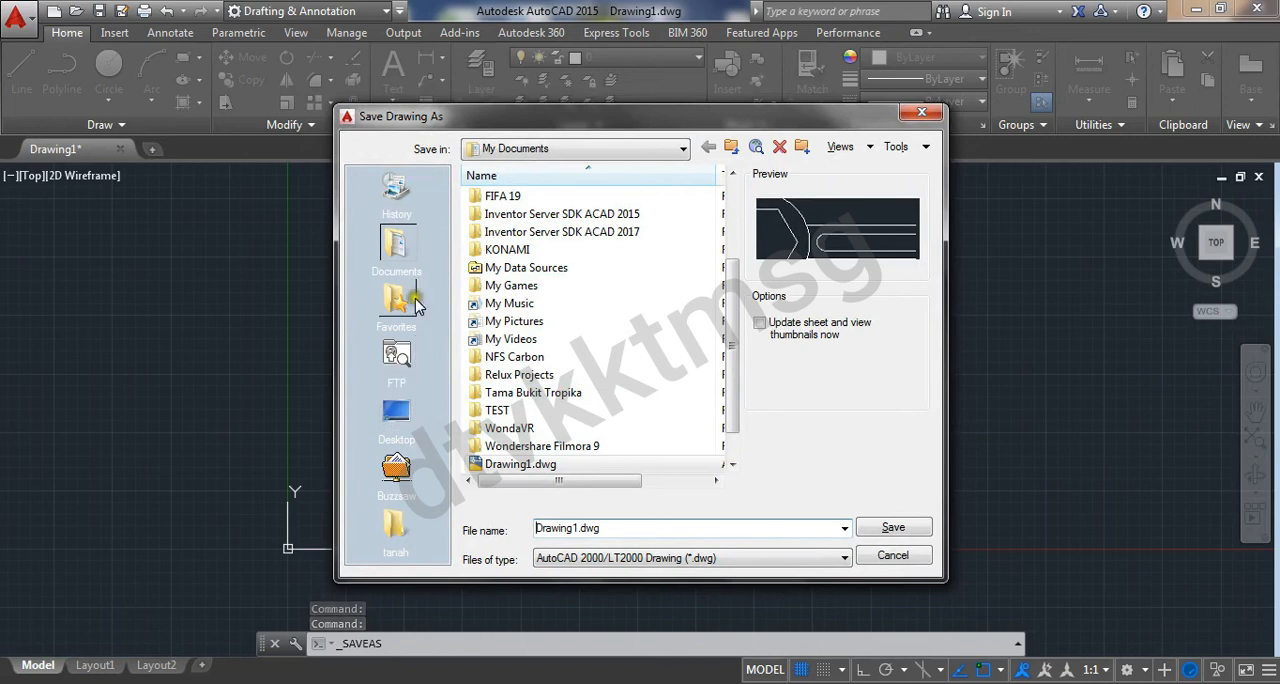
pyautogui.click(396, 412)
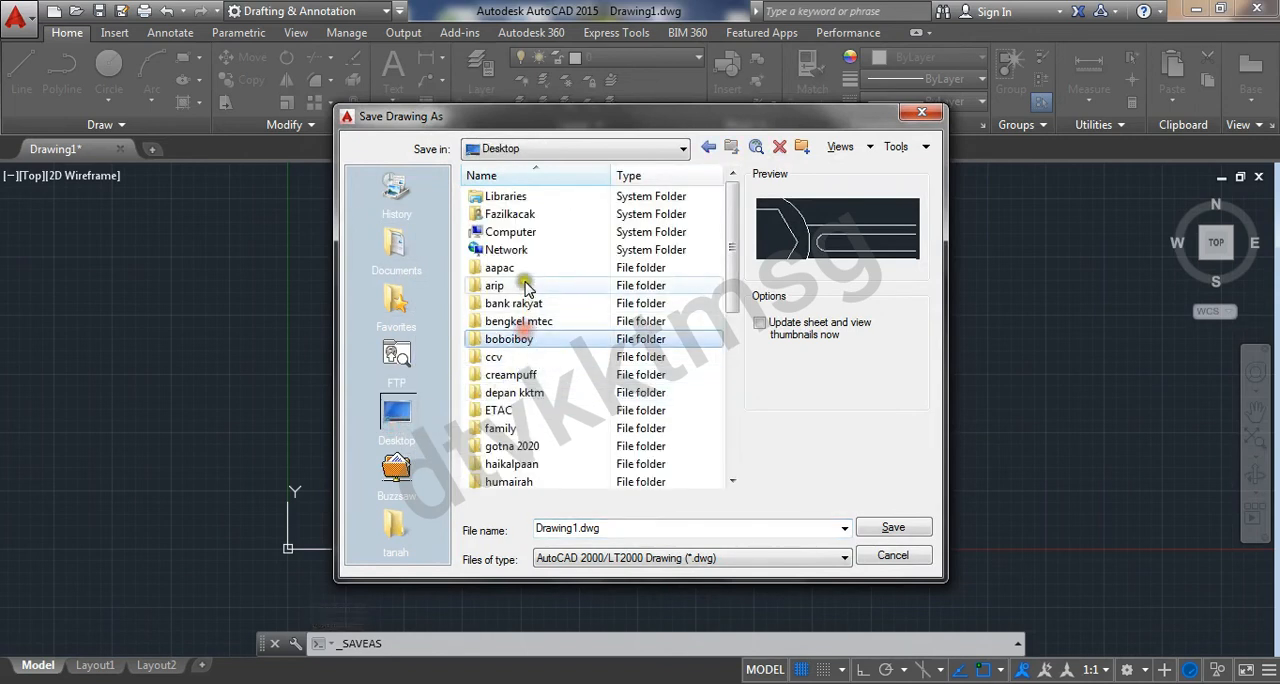
pyautogui.scroll(-2, 522, 408)
pyautogui.scroll(-4, 520, 410)
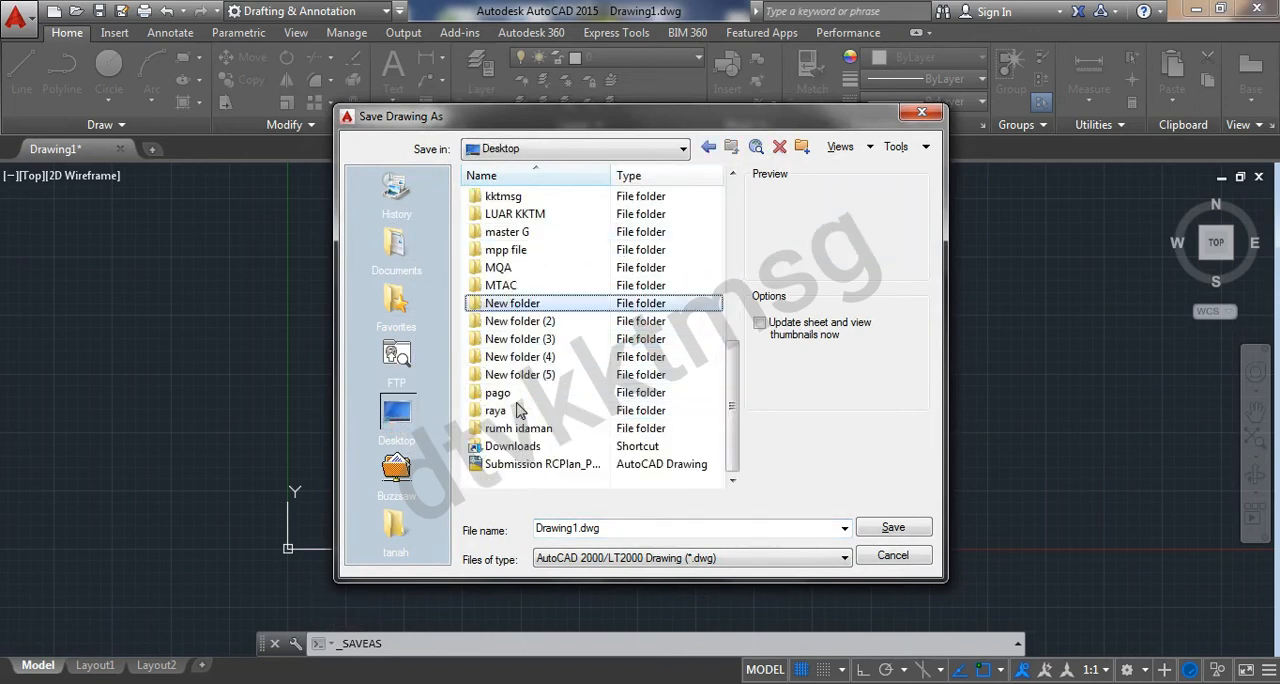
pyautogui.doubleClick(521, 305)
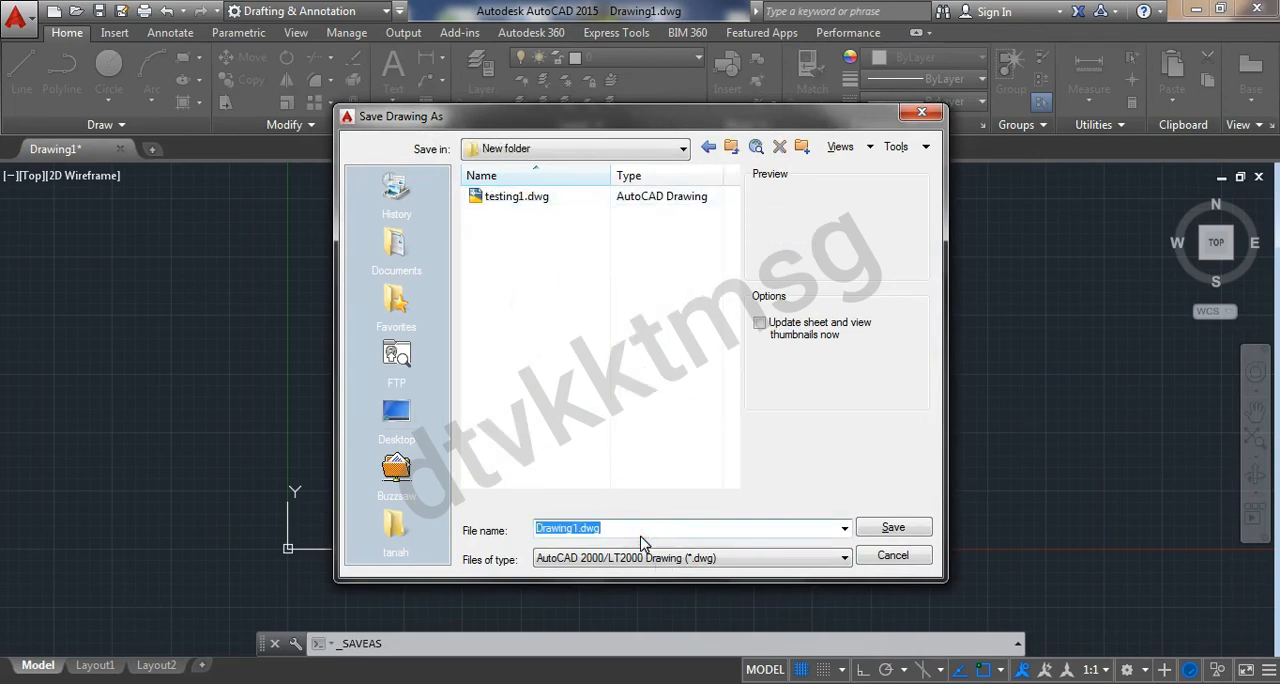
pyautogui.write('testi')
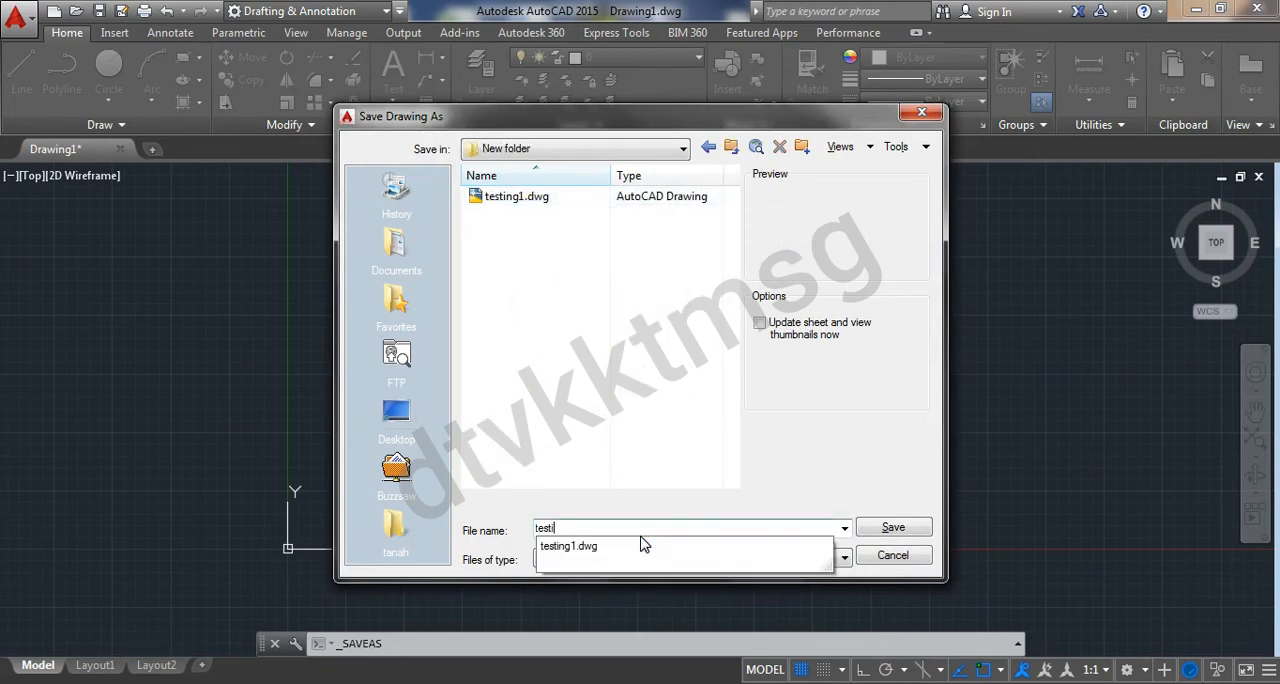
pyautogui.write('ng127')
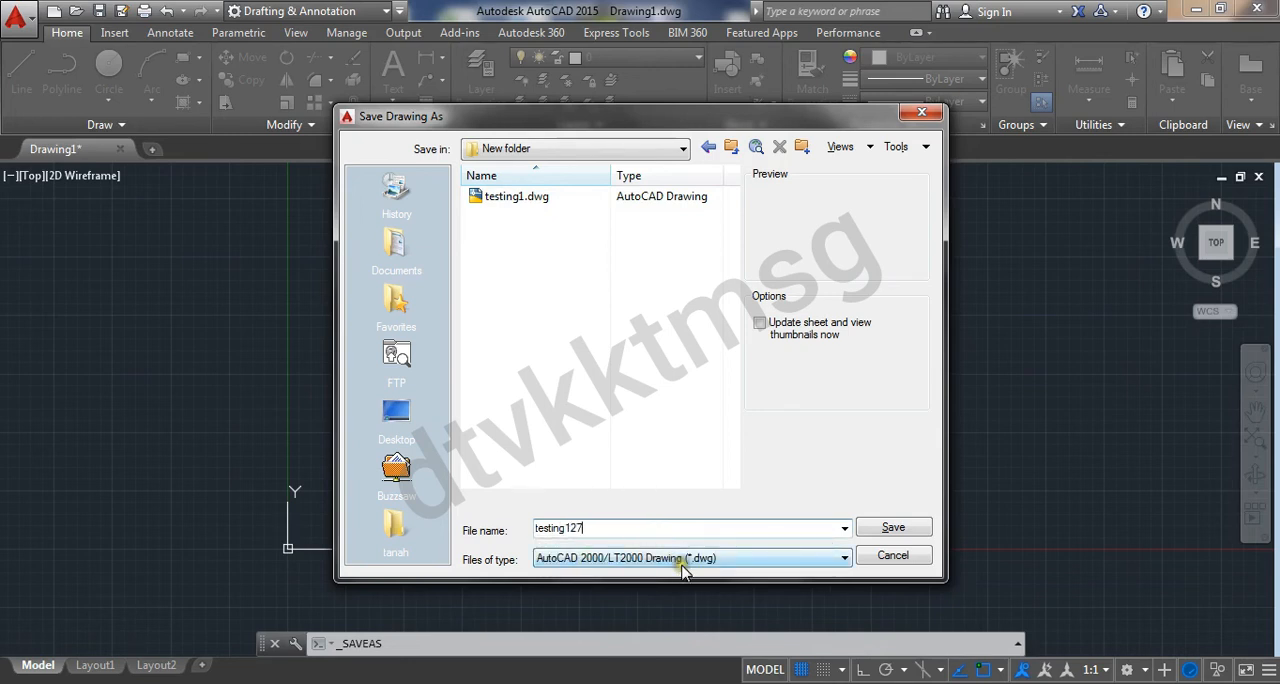
# Review the available file formats, keep AutoCAD 2000/LT2000 Drawing (*.dwg), and save the drawing
pyautogui.click(680, 560)
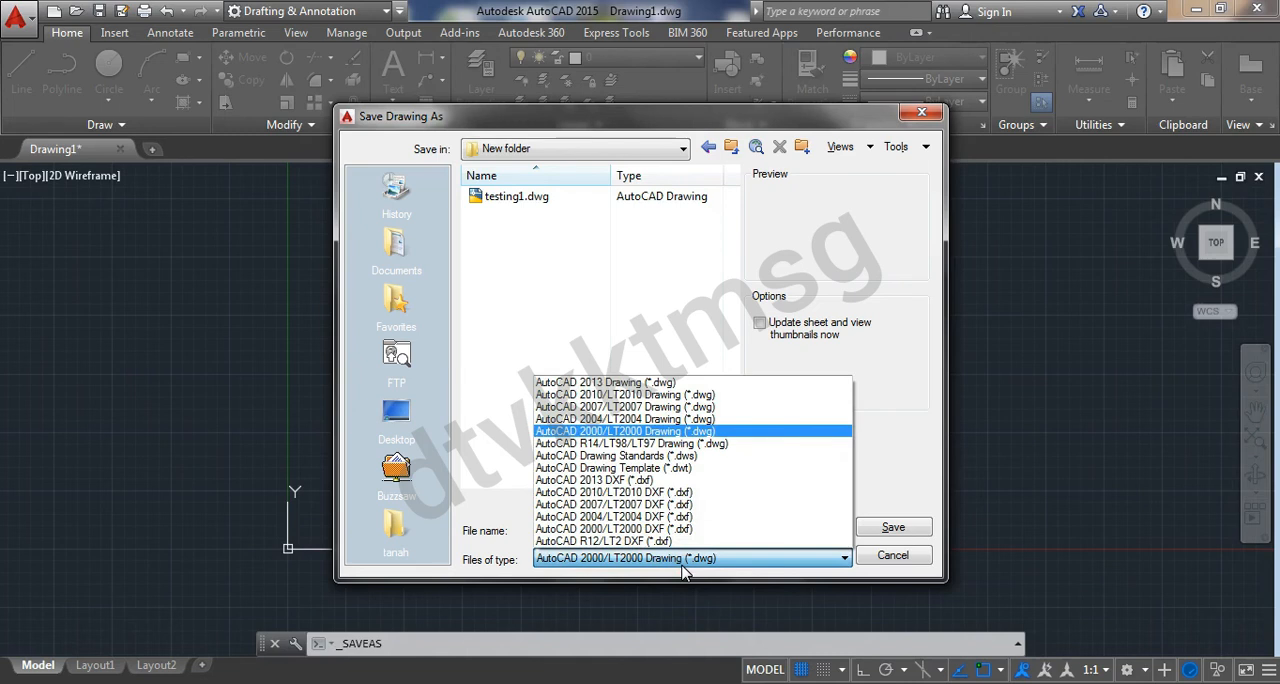
pyautogui.click(681, 564)
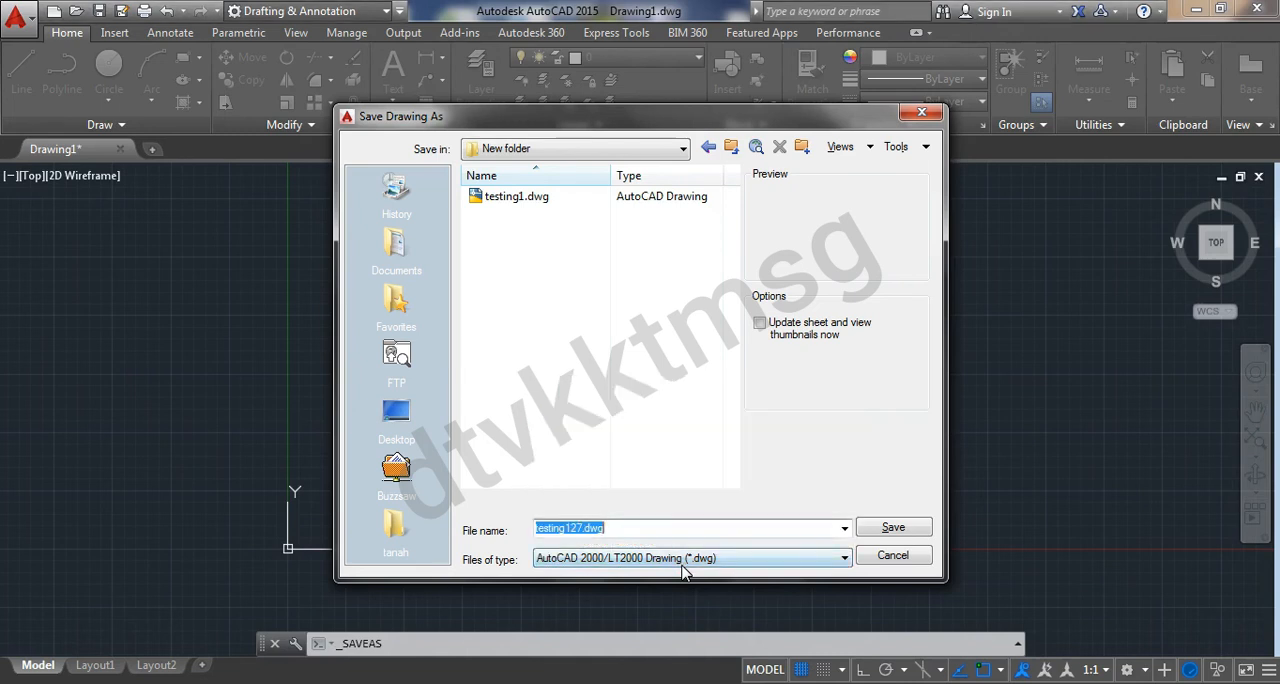
pyautogui.click(684, 566)
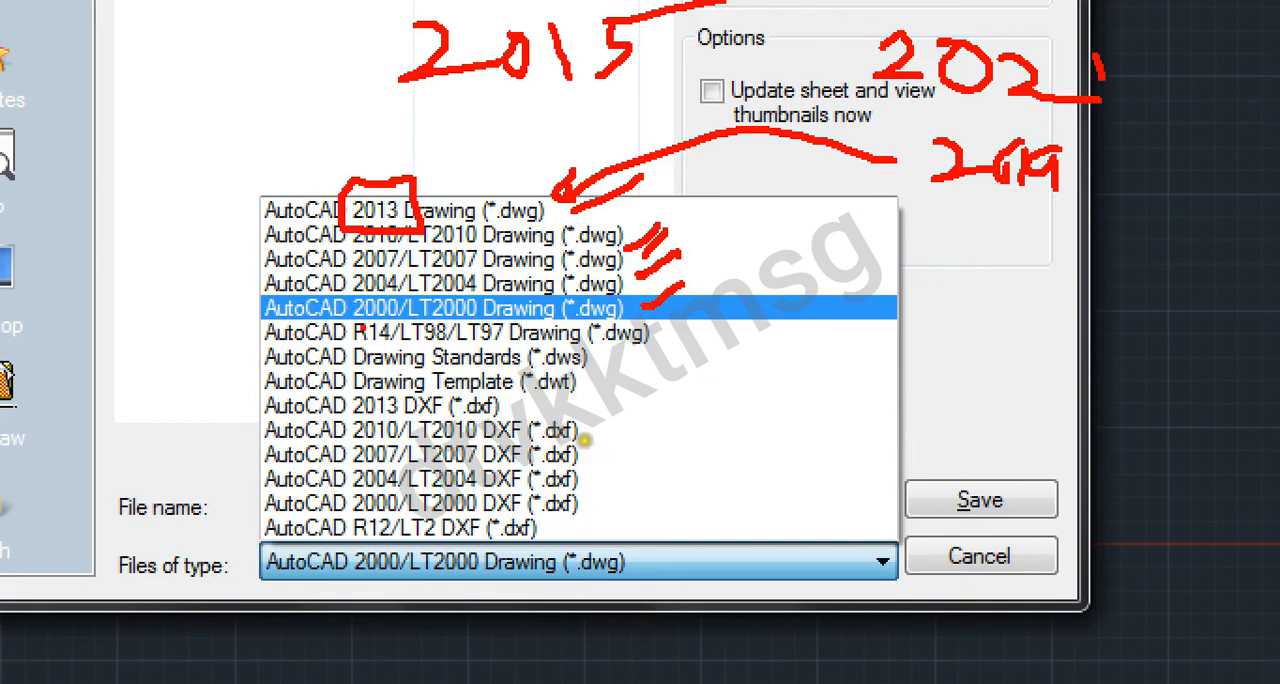
pyautogui.moveTo(367, 322)
pyautogui.mouseDown()
pyautogui.moveTo(388, 309)
pyautogui.moveTo(631, 317)
pyautogui.moveTo(631, 302)
pyautogui.moveTo(260, 302)
pyautogui.mouseUp()
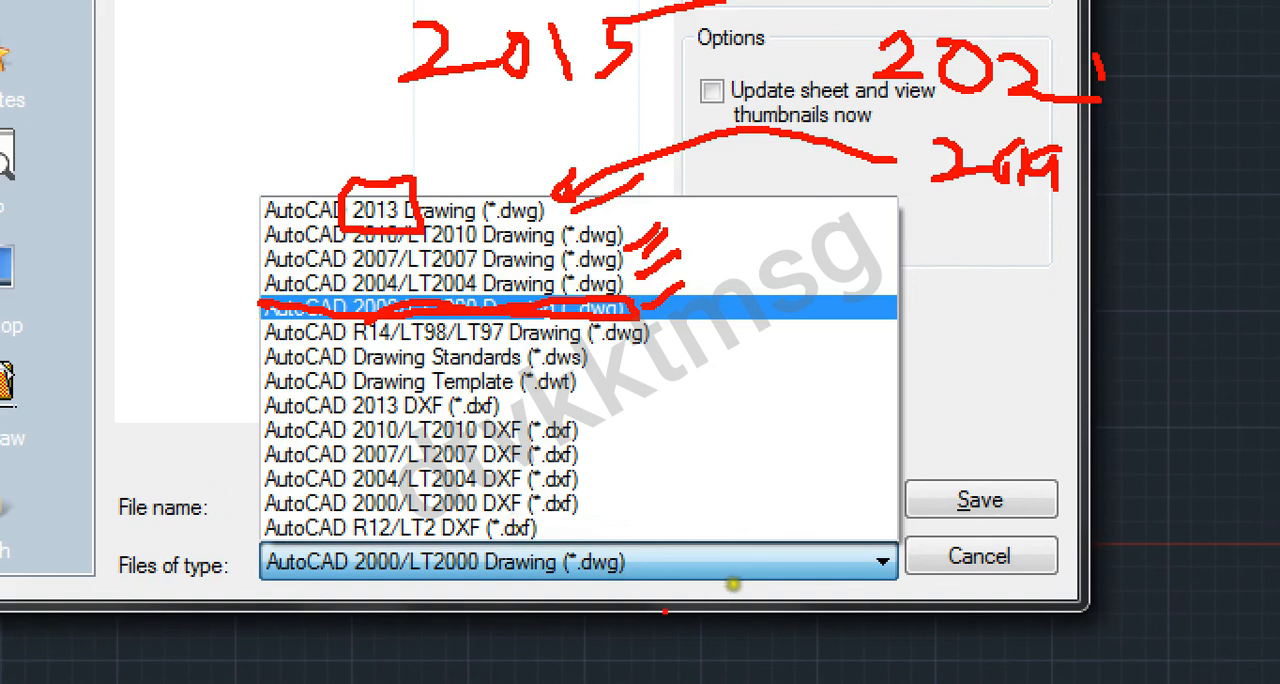
pyautogui.moveTo(690, 588)
pyautogui.mouseDown()
pyautogui.moveTo(678, 568)
pyautogui.moveTo(222, 490)
pyautogui.moveTo(265, 636)
pyautogui.moveTo(540, 640)
pyautogui.moveTo(603, 580)
pyautogui.mouseUp()
pyautogui.moveTo(1082, 425)
pyautogui.mouseDown()
pyautogui.moveTo(1012, 497)
pyautogui.moveTo(1030, 490)
pyautogui.mouseUp()
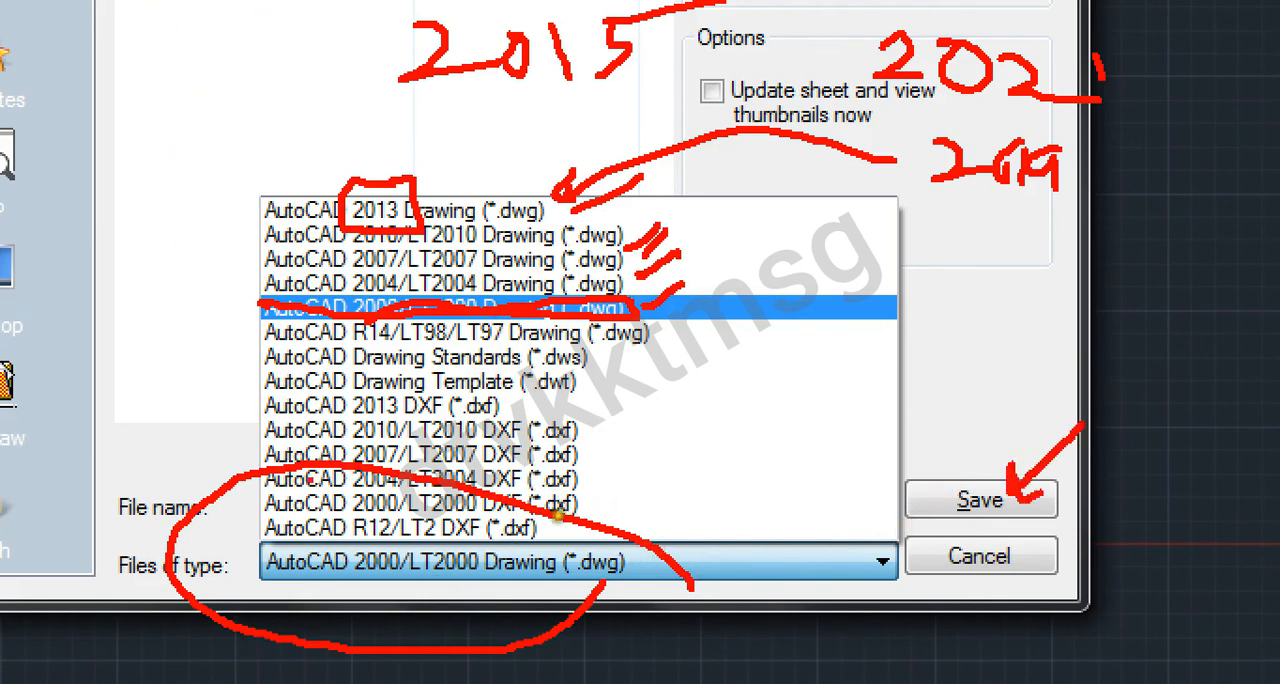
pyautogui.moveTo(288, 590); pyautogui.dragTo(574, 598)
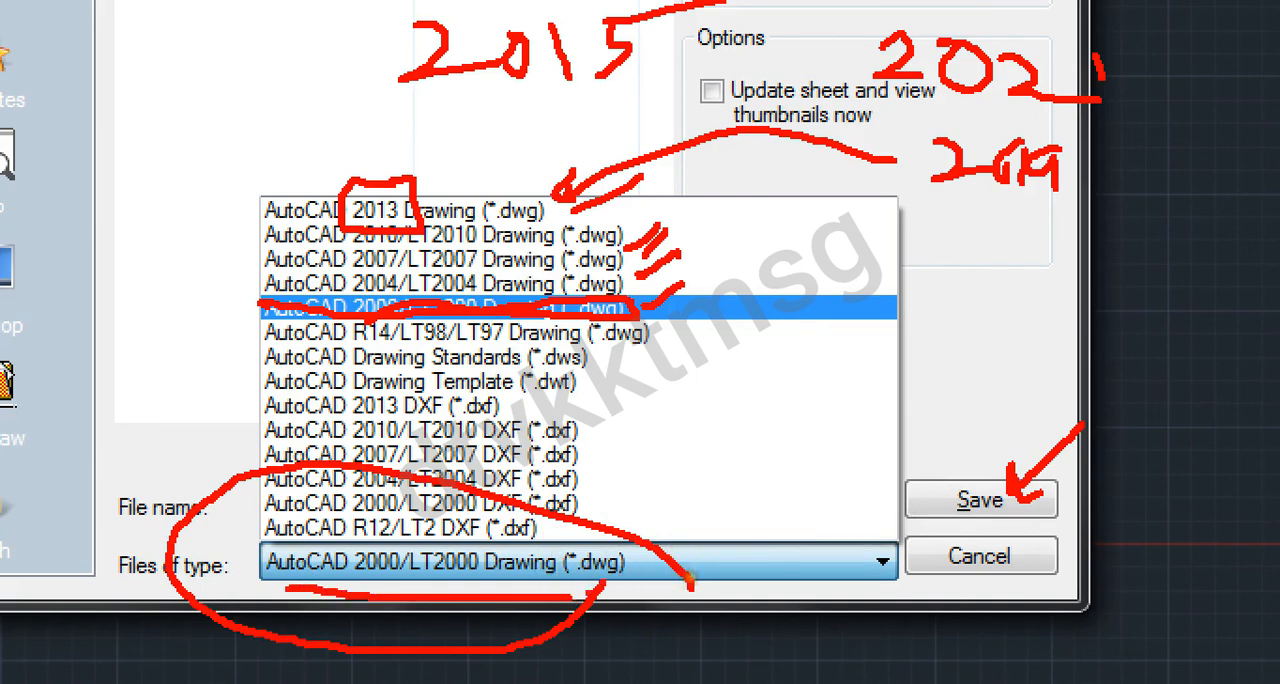
pyautogui.press('Escape')
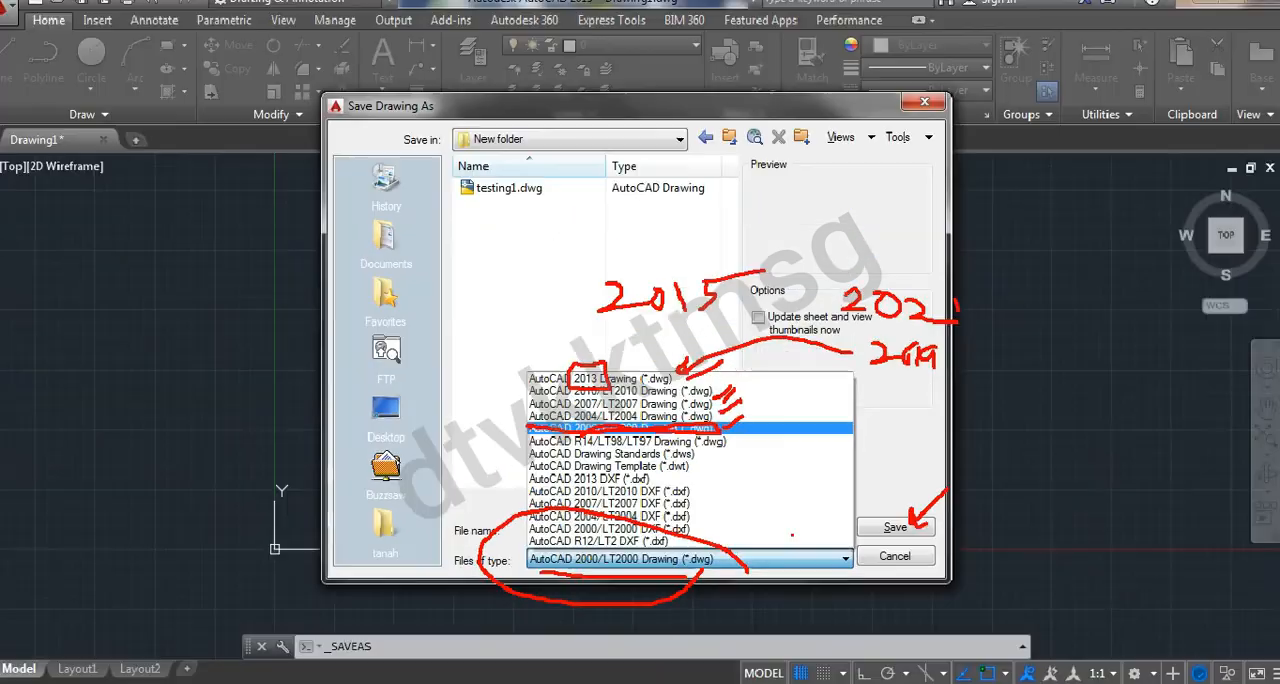
pyautogui.click(888, 527)
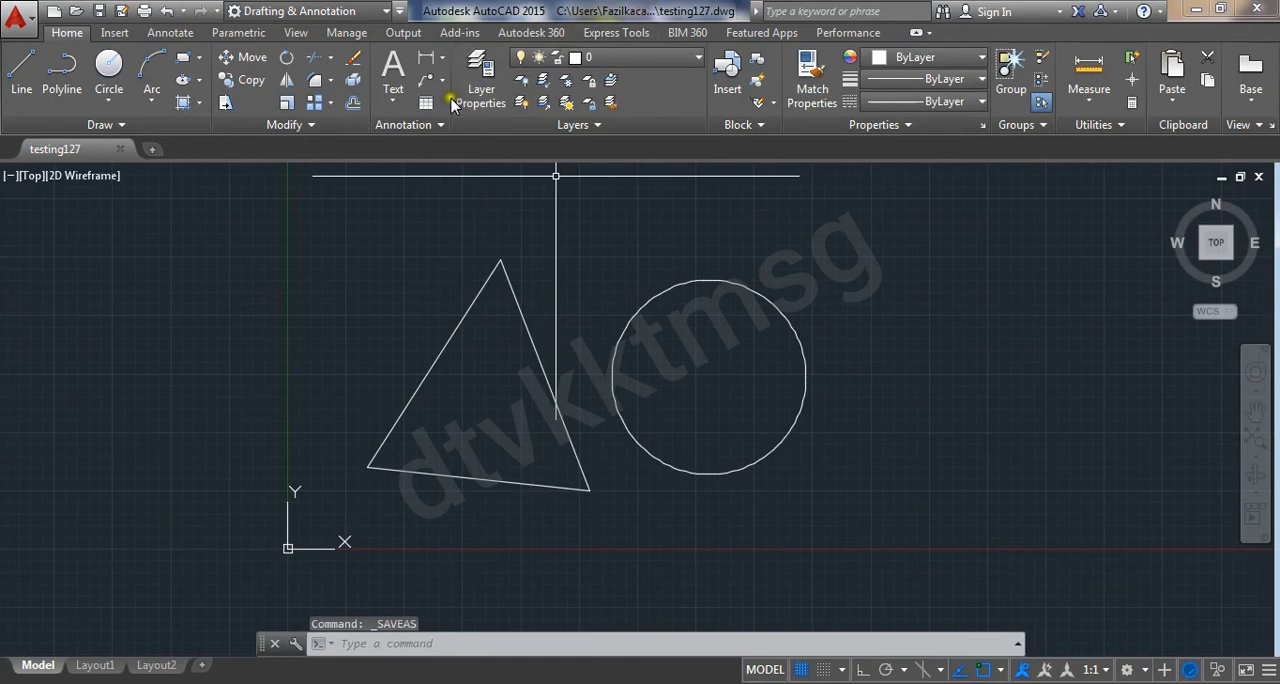
# Switch to Windows Explorer and open "New folder" on the Desktop
pyautogui.press('super')
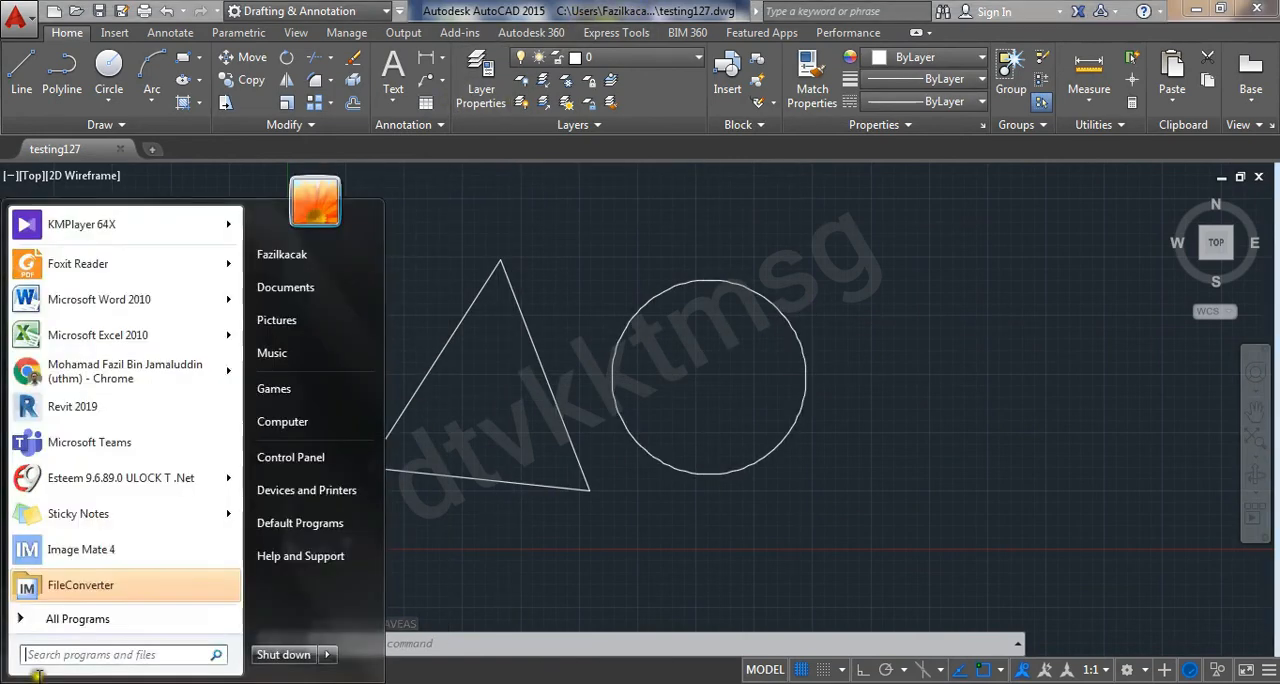
pyautogui.click(270, 420)
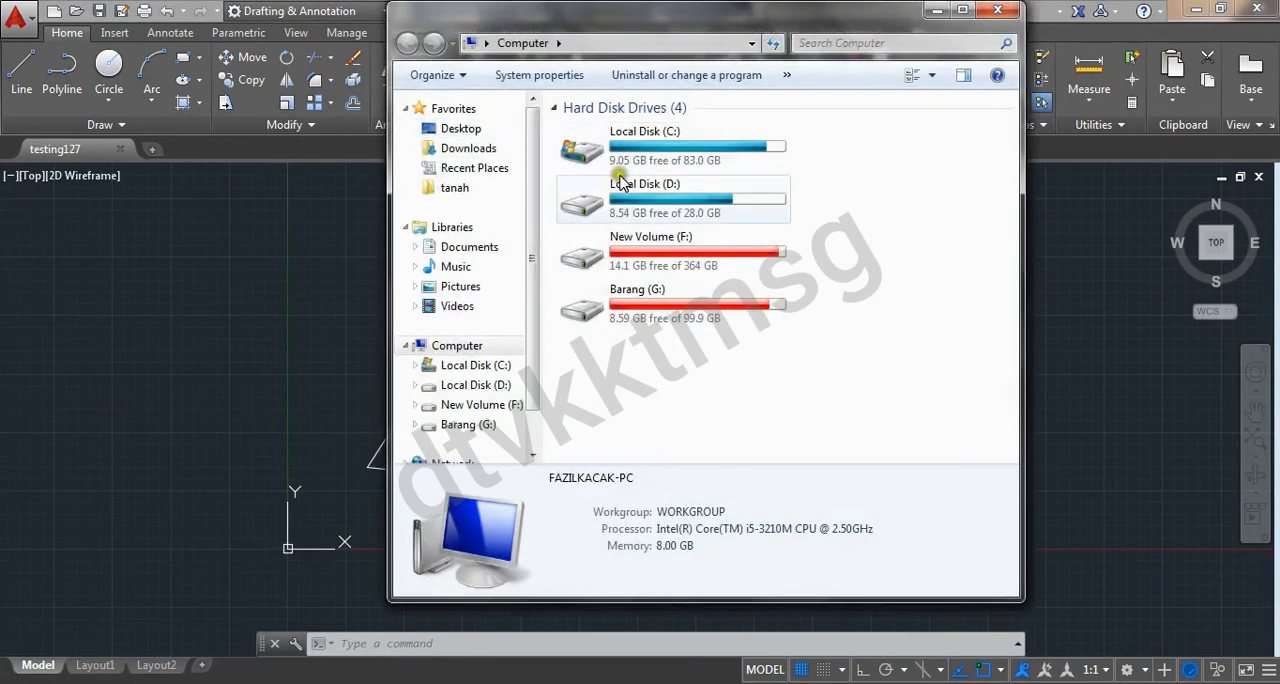
pyautogui.click(462, 129)
pyautogui.click(748, 293)
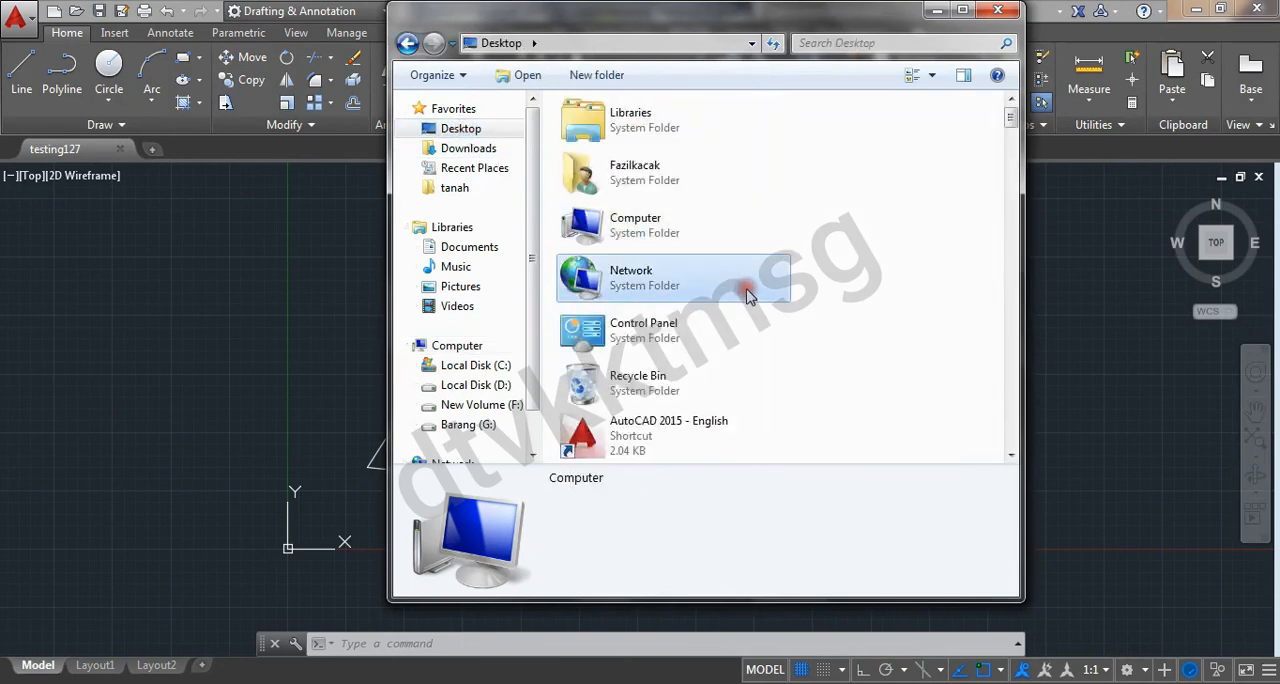
pyautogui.press('n')
pyautogui.click(702, 107)
pyautogui.doubleClick(702, 107)
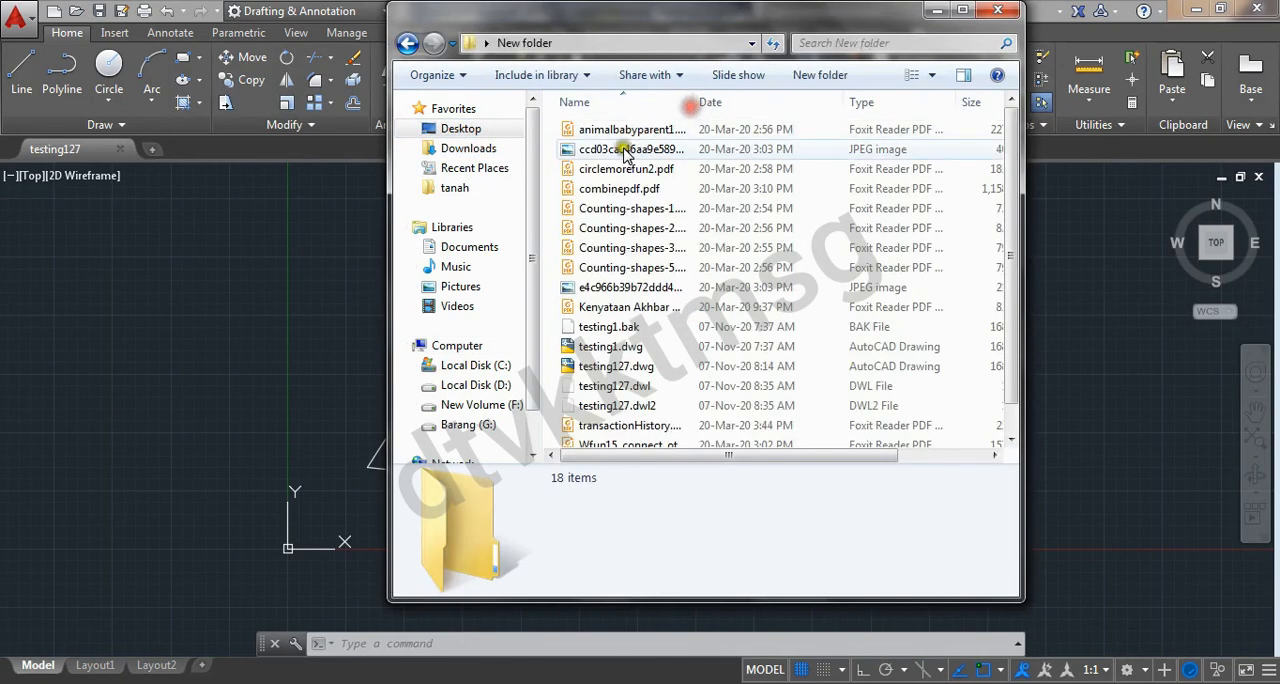
# Locate the saved testing127.dwg in the folder's file list and return to the drawing in AutoCAD
pyautogui.scroll(-1, 660, 300)
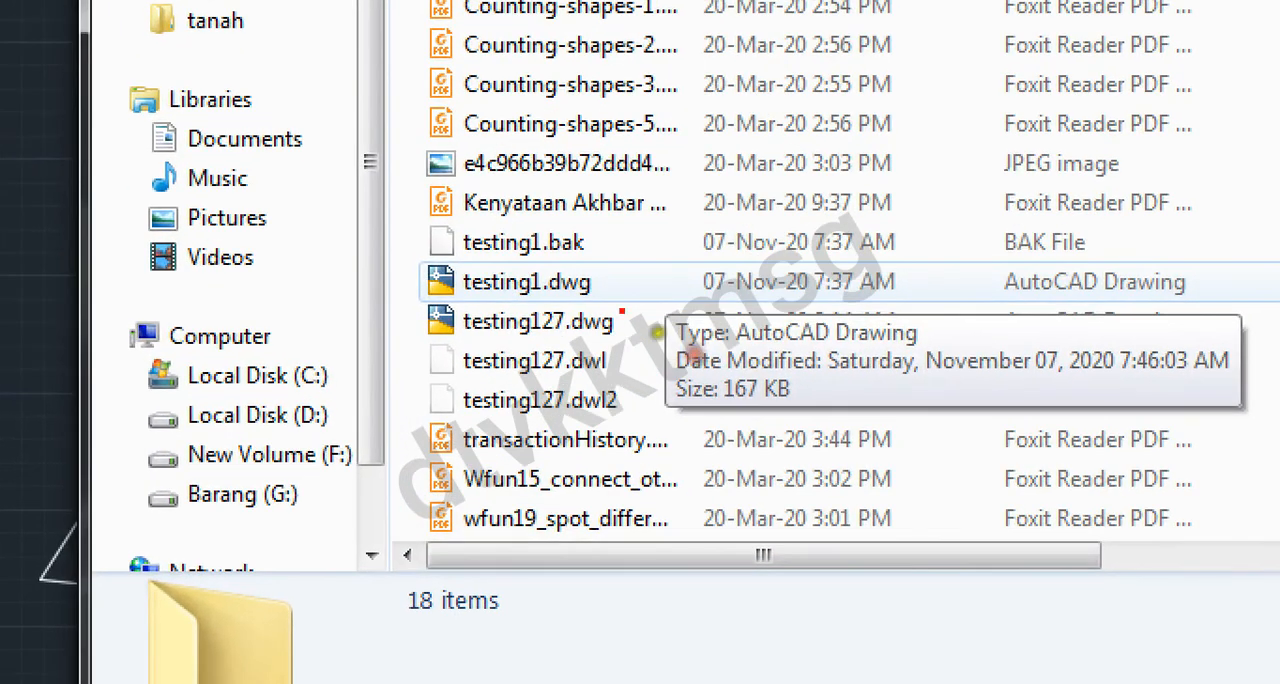
pyautogui.moveTo(622, 312)
pyautogui.mouseDown()
pyautogui.moveTo(525, 276)
pyautogui.moveTo(385, 325)
pyautogui.moveTo(505, 366)
pyautogui.moveTo(668, 342)
pyautogui.mouseUp()
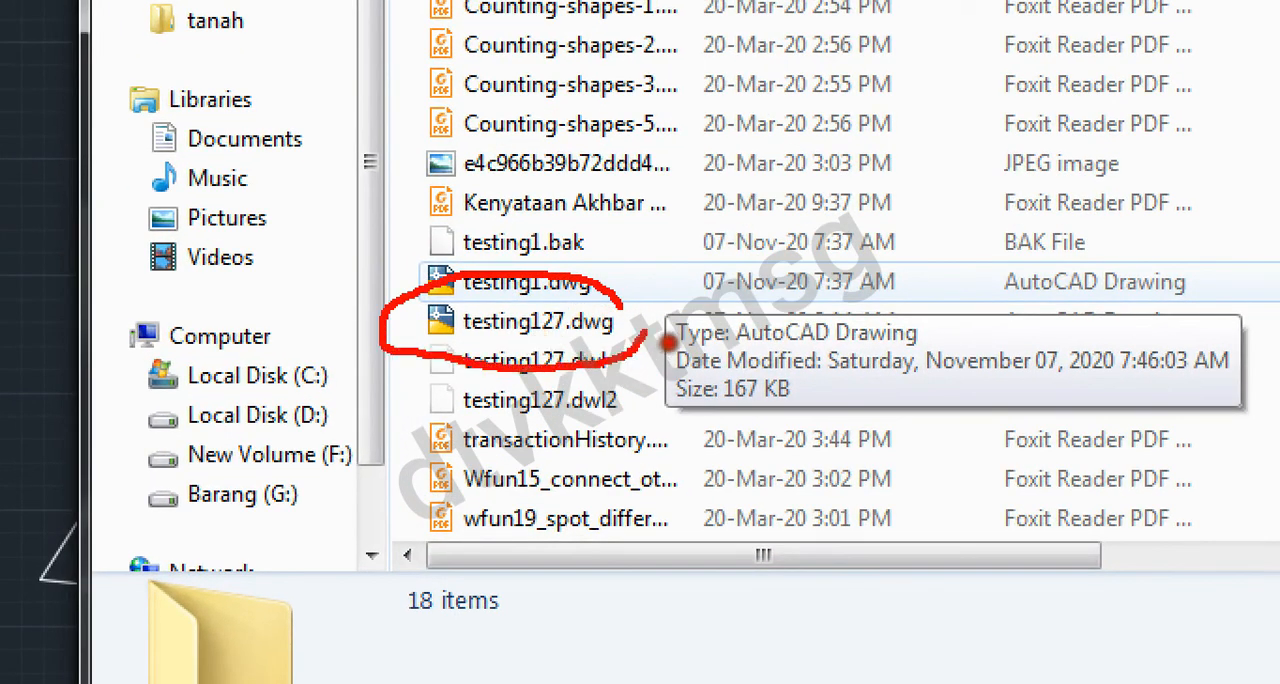
pyautogui.moveTo(556, 346); pyautogui.dragTo(638, 348)
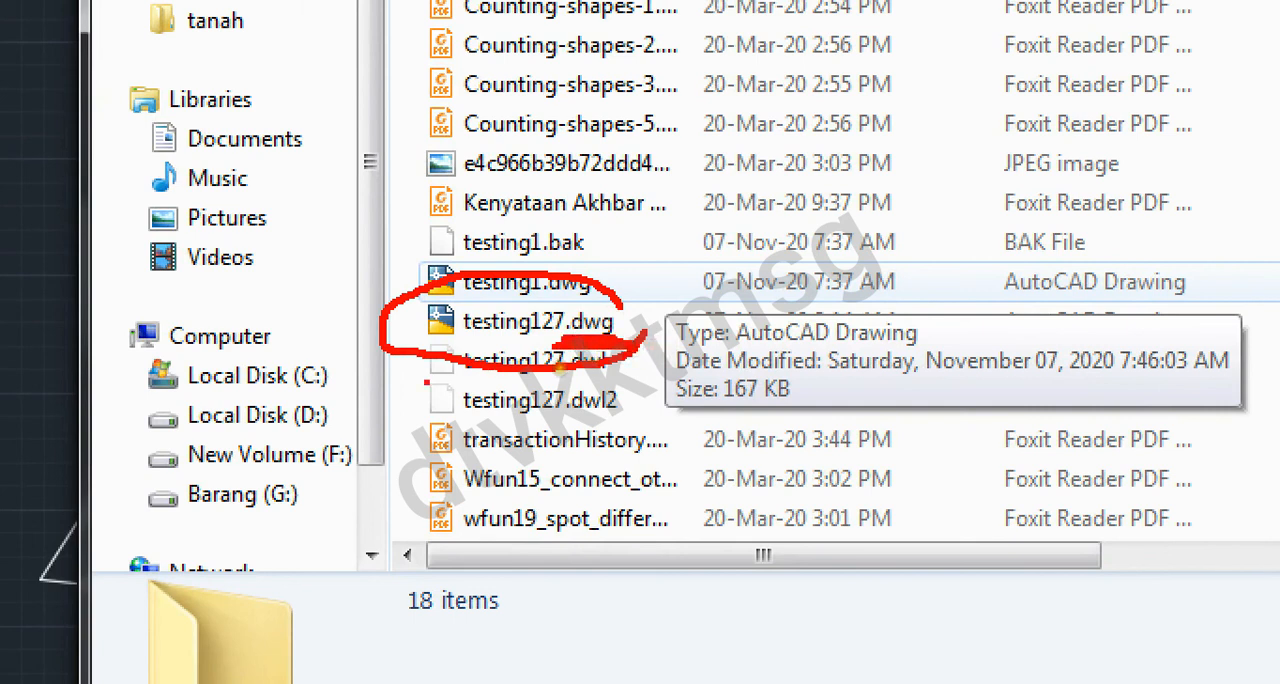
pyautogui.press('Escape')
pyautogui.click(175, 218)
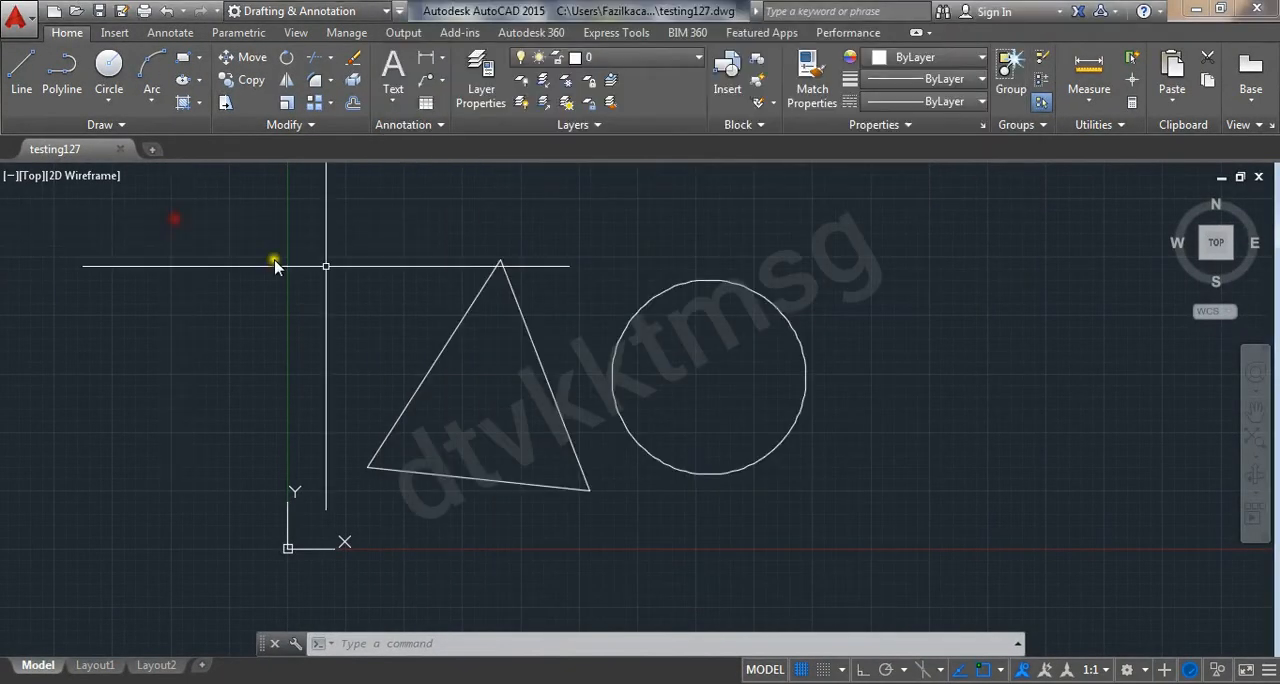
pyautogui.scroll(2, 555, 292)
pyautogui.scroll(-2, 555, 295)
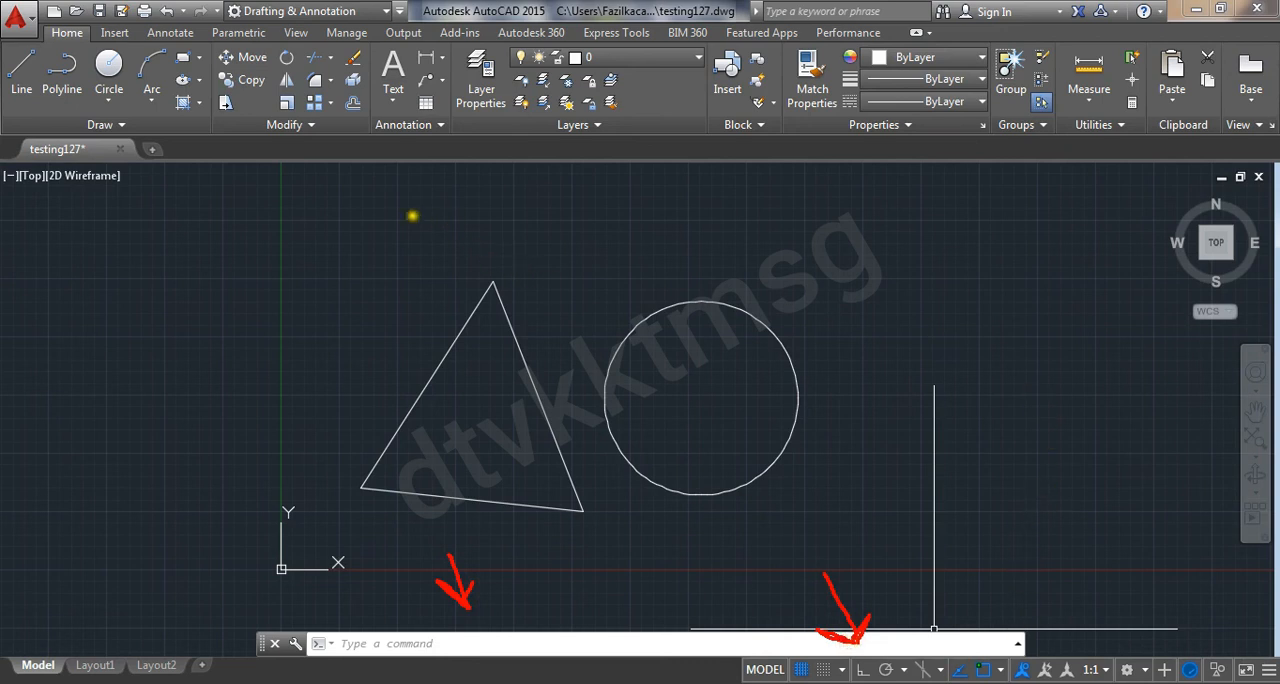
pyautogui.moveTo(50, 148); pyautogui.dragTo(198, 162)
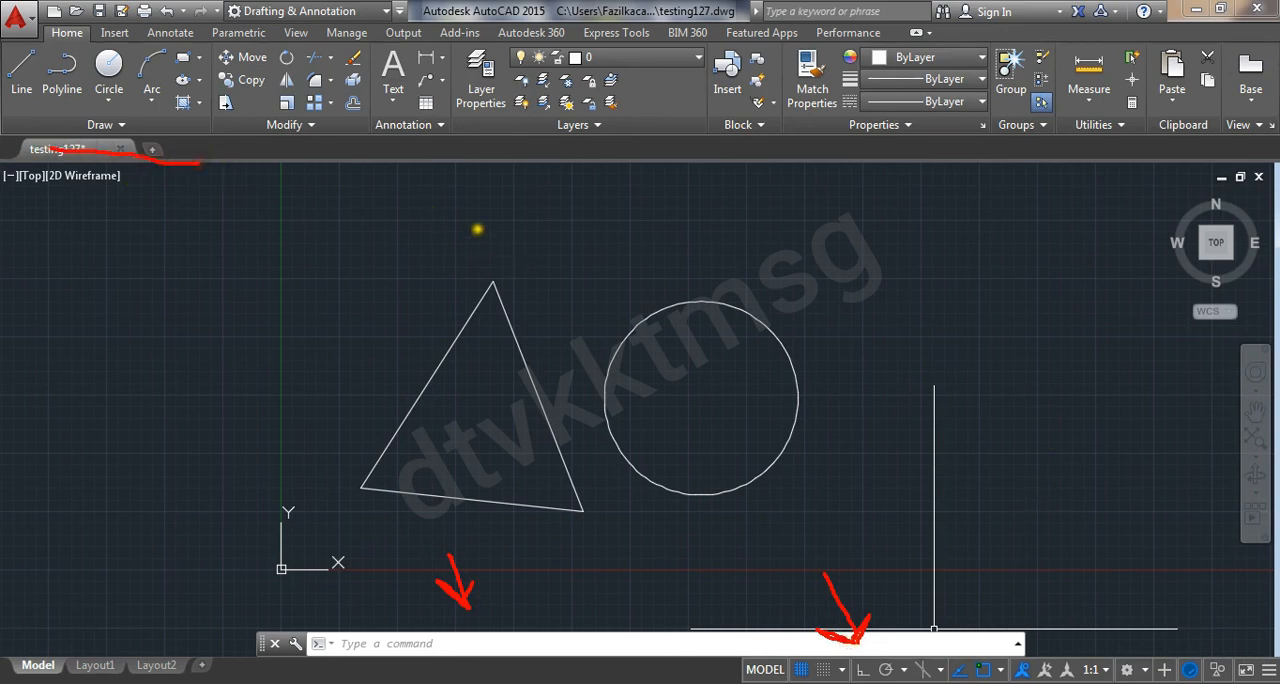
pyautogui.moveTo(832, 236)
pyautogui.mouseDown()
pyautogui.moveTo(415, 241)
pyautogui.moveTo(322, 510)
pyautogui.moveTo(849, 518)
pyautogui.moveTo(849, 282)
pyautogui.mouseUp()
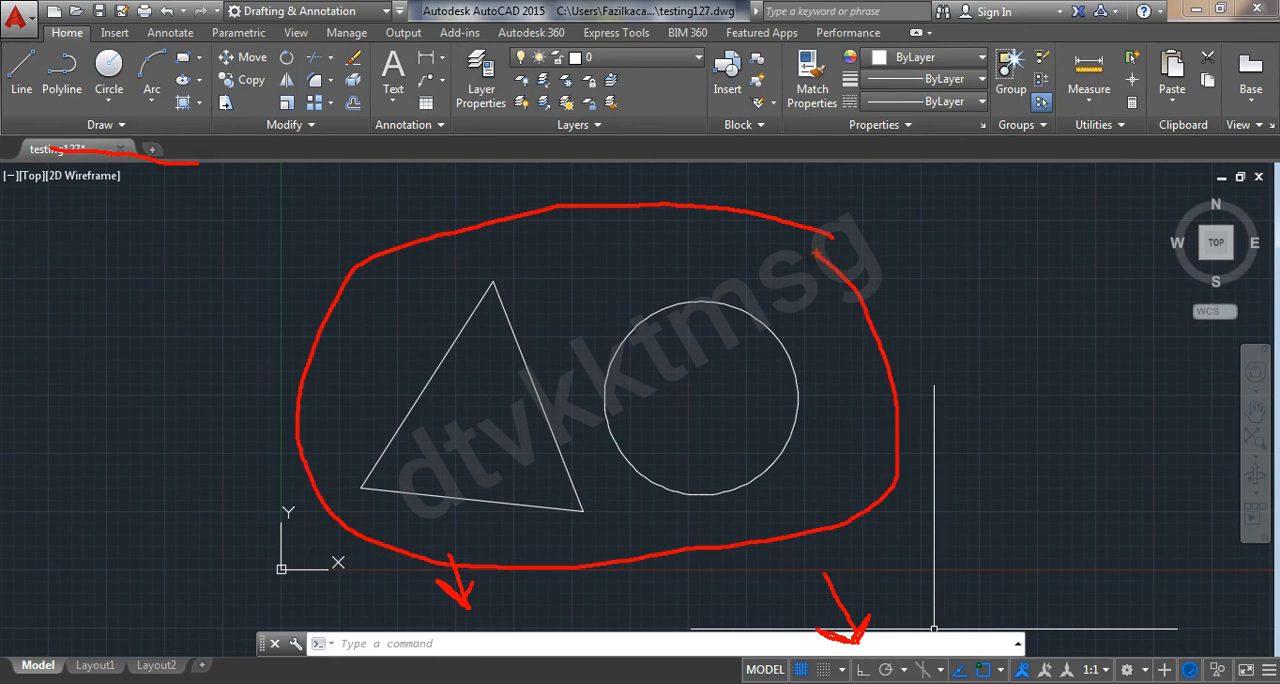
pyautogui.moveTo(880, 237)
pyautogui.mouseDown()
pyautogui.moveTo(1000, 223)
pyautogui.moveTo(931, 337)
pyautogui.moveTo(879, 240)
pyautogui.mouseUp()
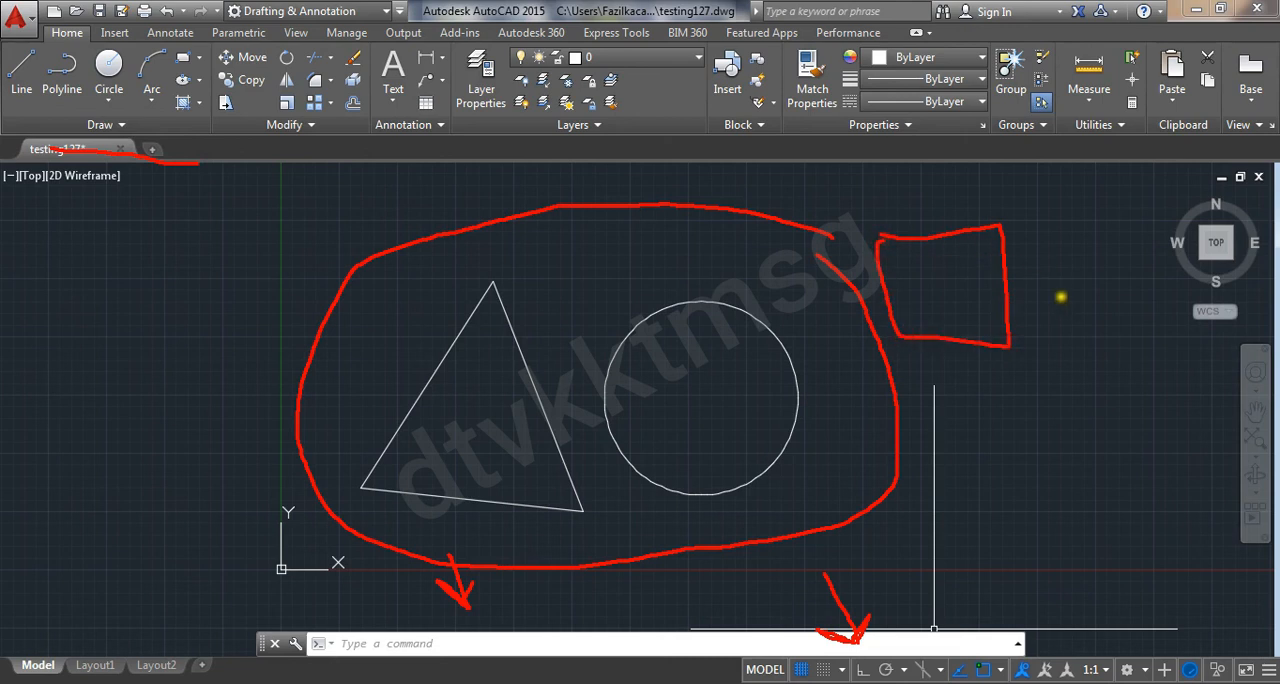